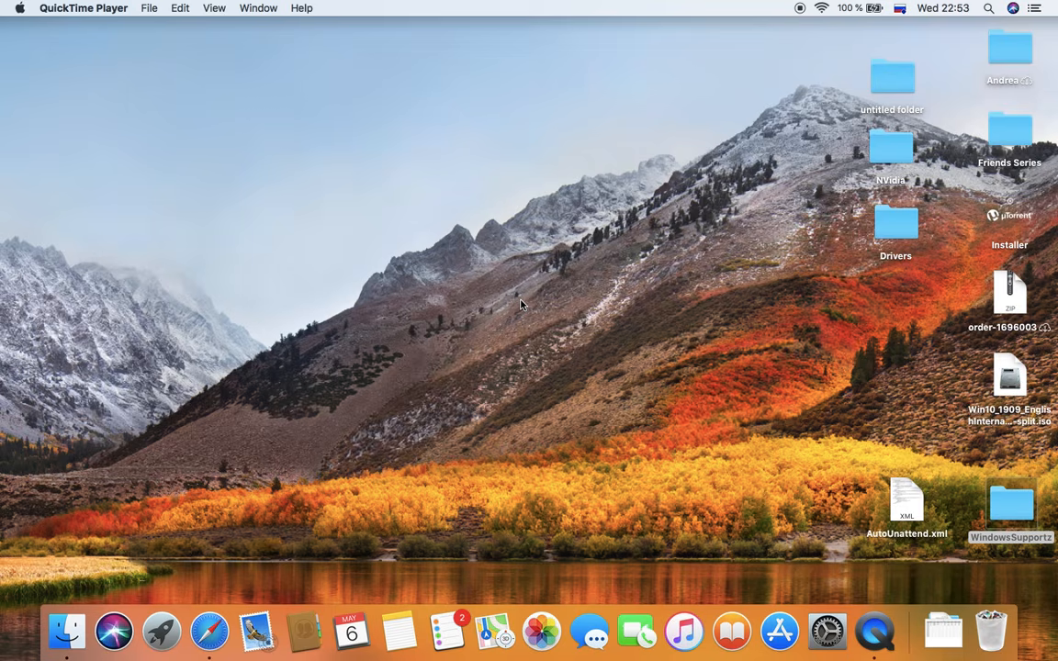
Open Safari, switch the keyboard input to English, and go to microsoft.com
click(208, 630)
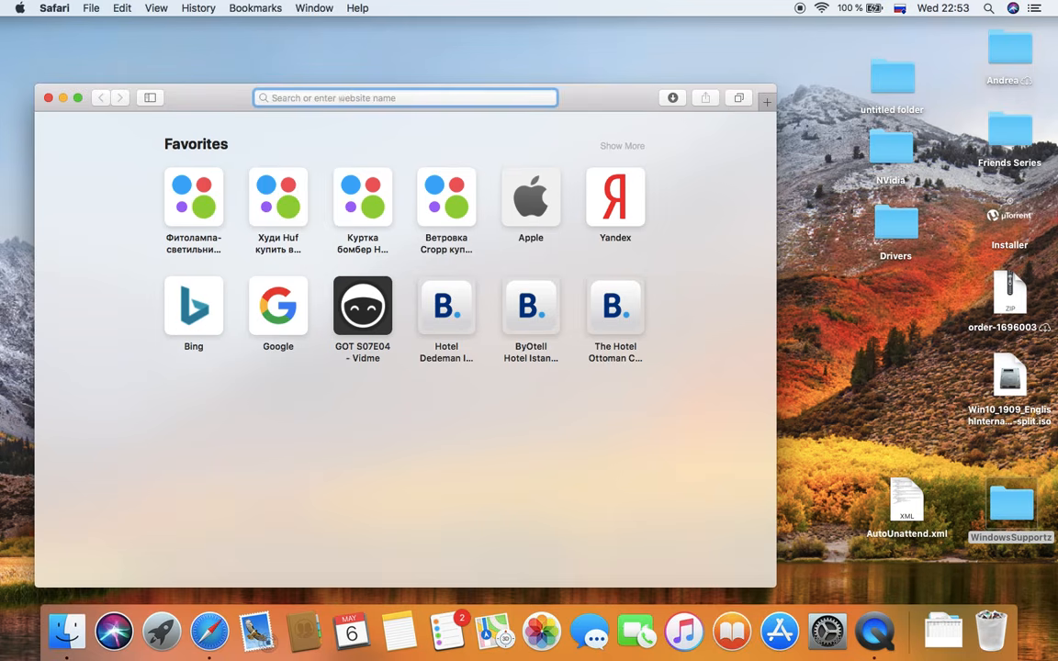
text(мицрос)
key(BackSpace)
key(BackSpace)
key(BackSpace)
key(BackSpace)
key(BackSpace)
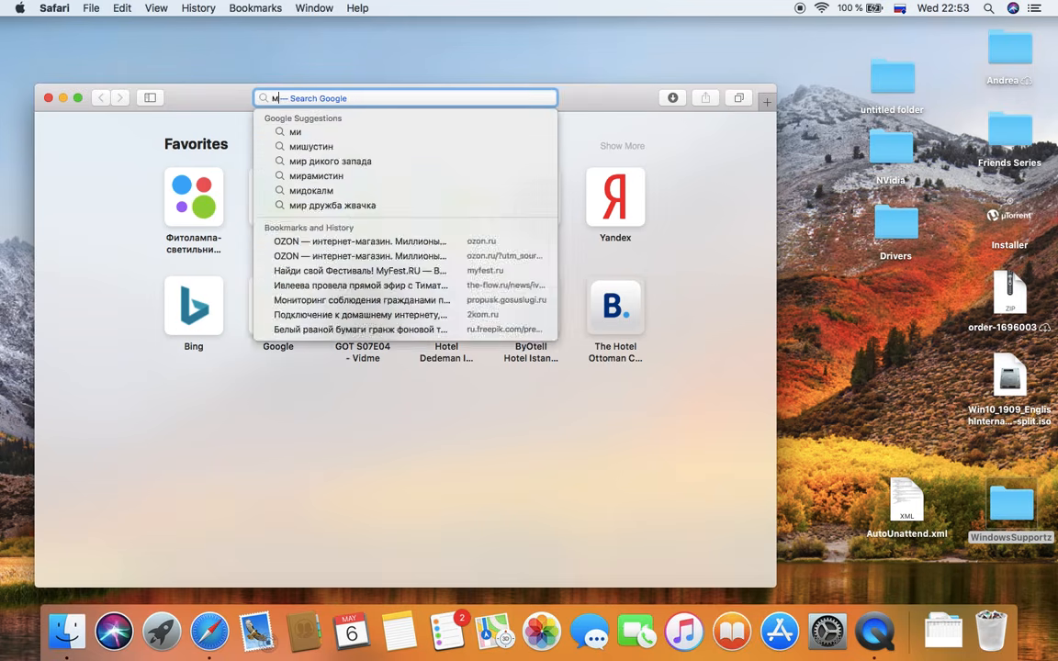
key(BackSpace)
key(ctrl+space)
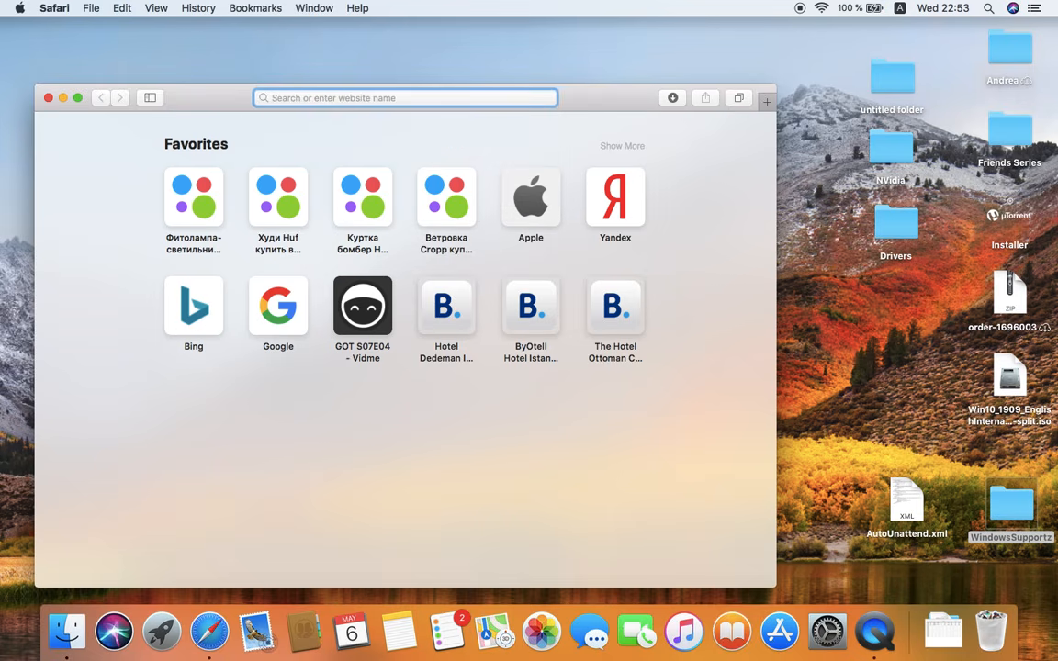
text(microsoft.com)
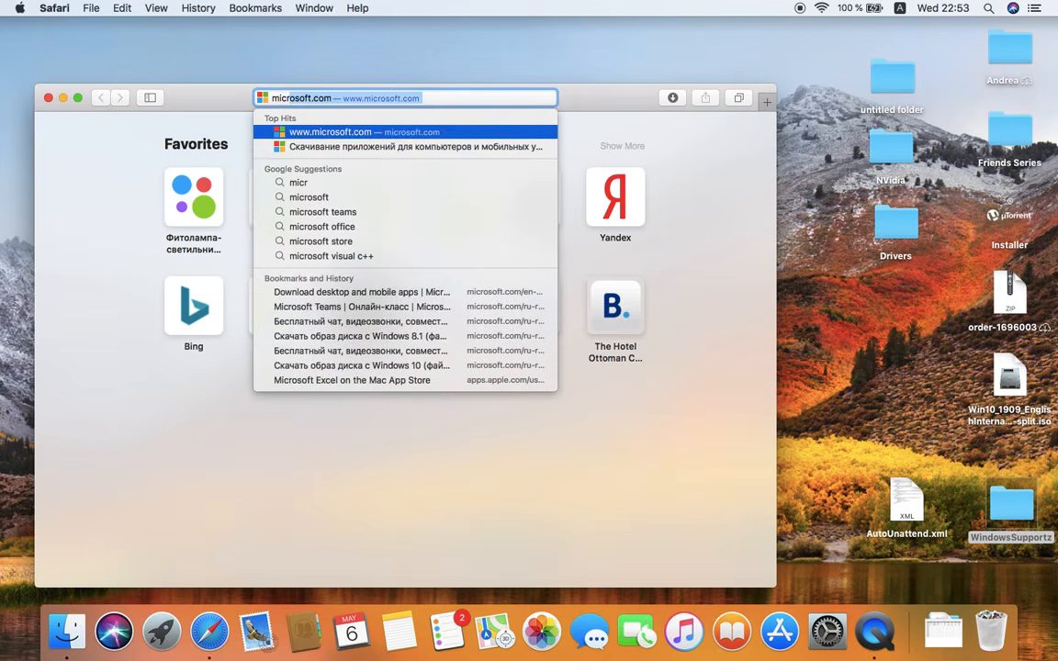
key(Return)
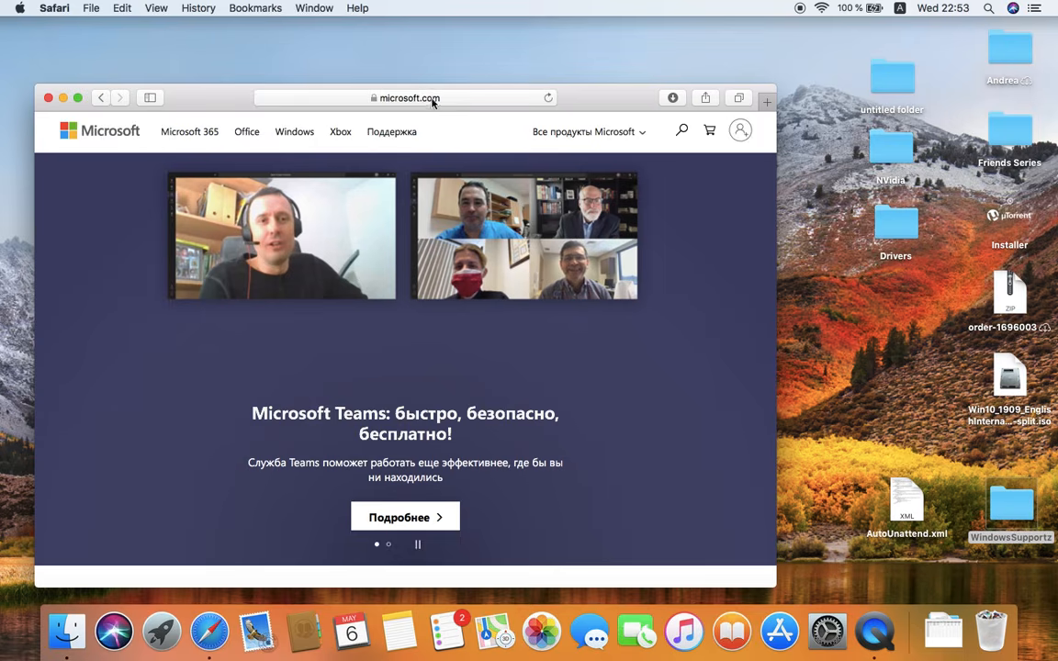
Search the web for "microsoft windows x" and look through the results
click(432, 99)
text(micro)
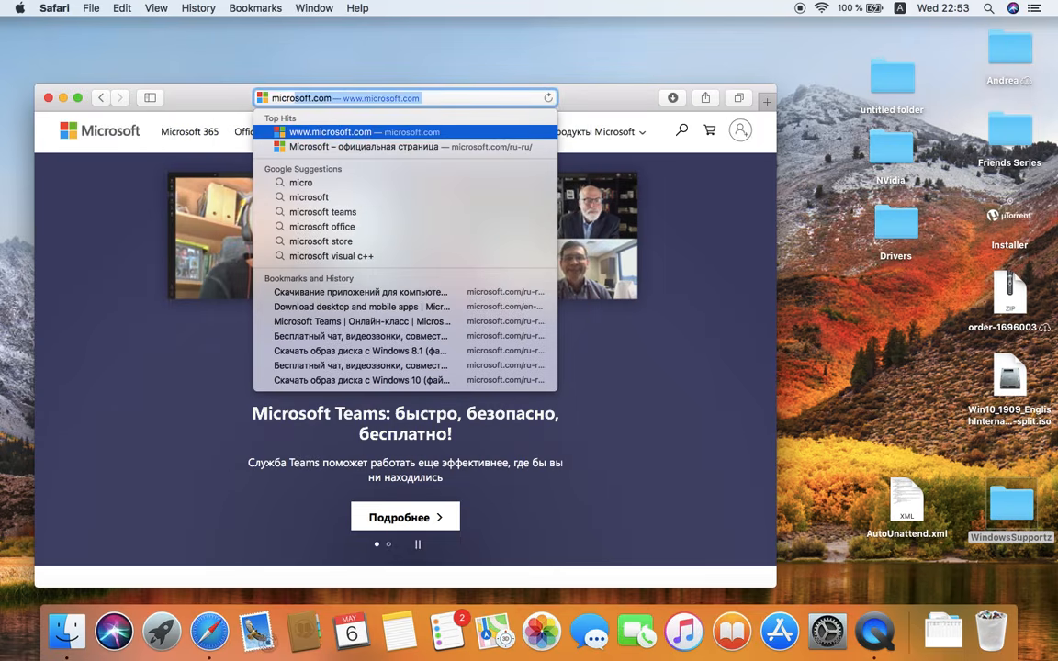
text(soft wi)
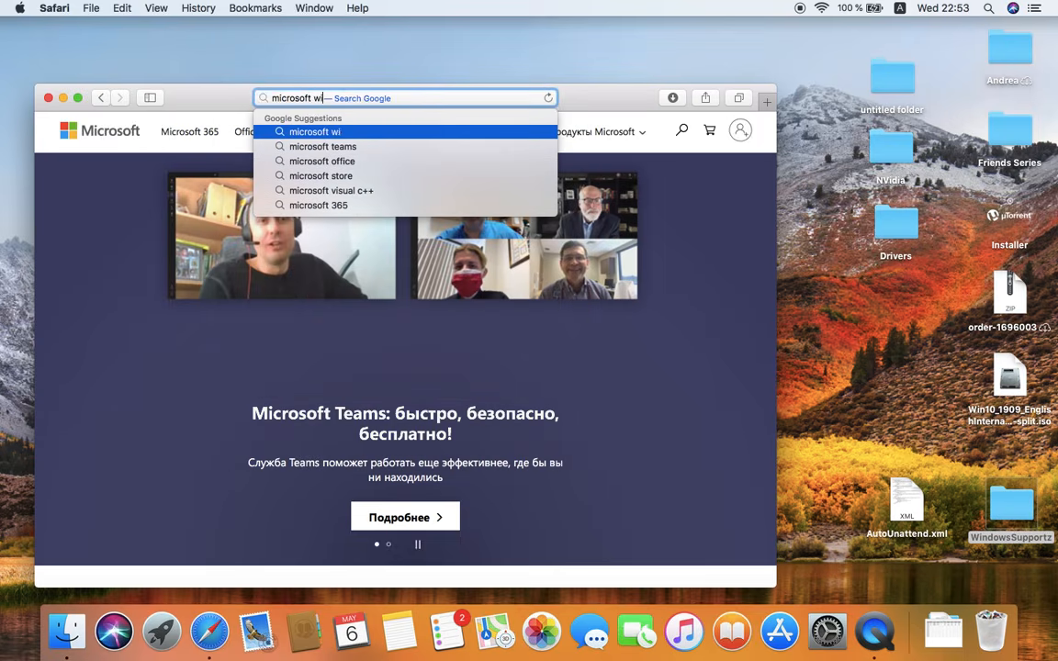
text(ndows x)
key(Return)
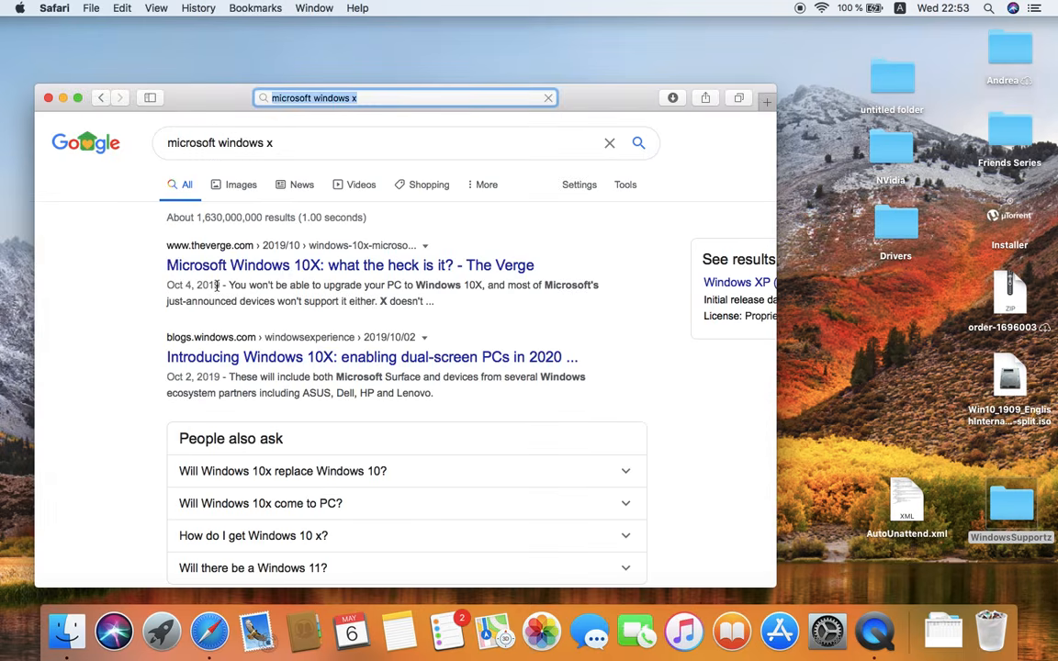
scroll(259, 338, down, 10)
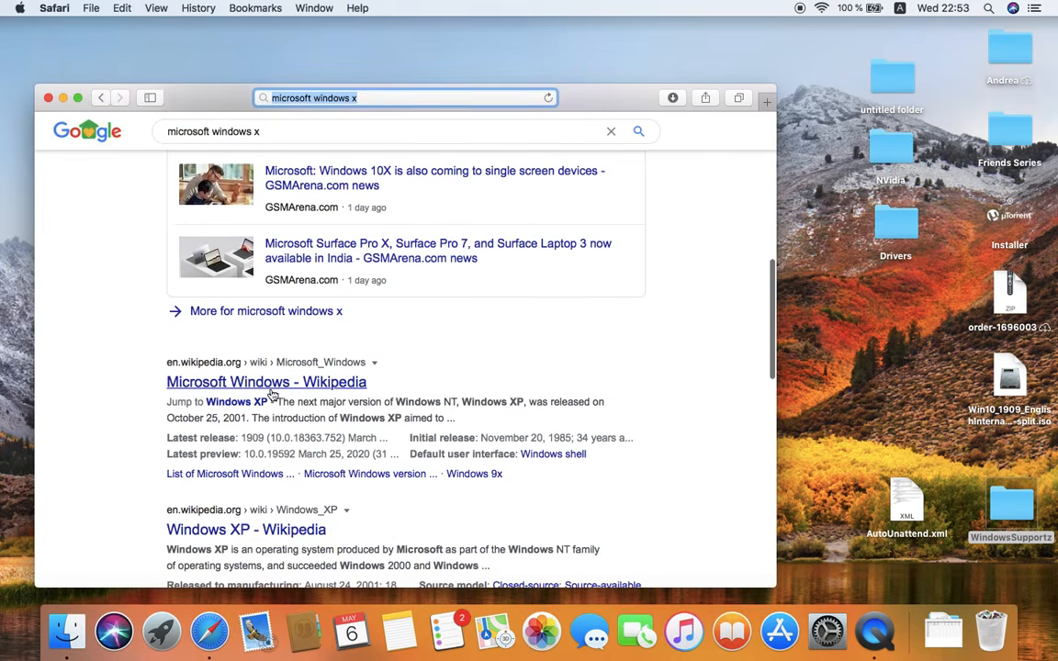
scroll(272, 395, down, 5)
scroll(271, 390, up, 15)
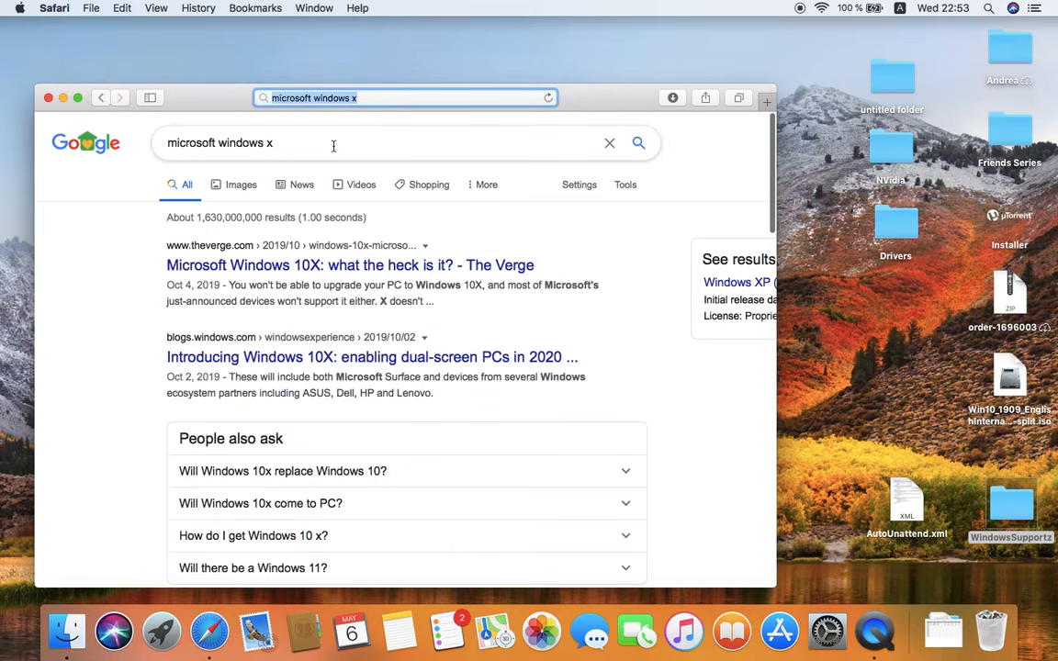
Search for "download windows 10" and open Microsoft's Windows 10 Disc Image (ISO File) download page
triple_click(333, 142)
text(downlo)
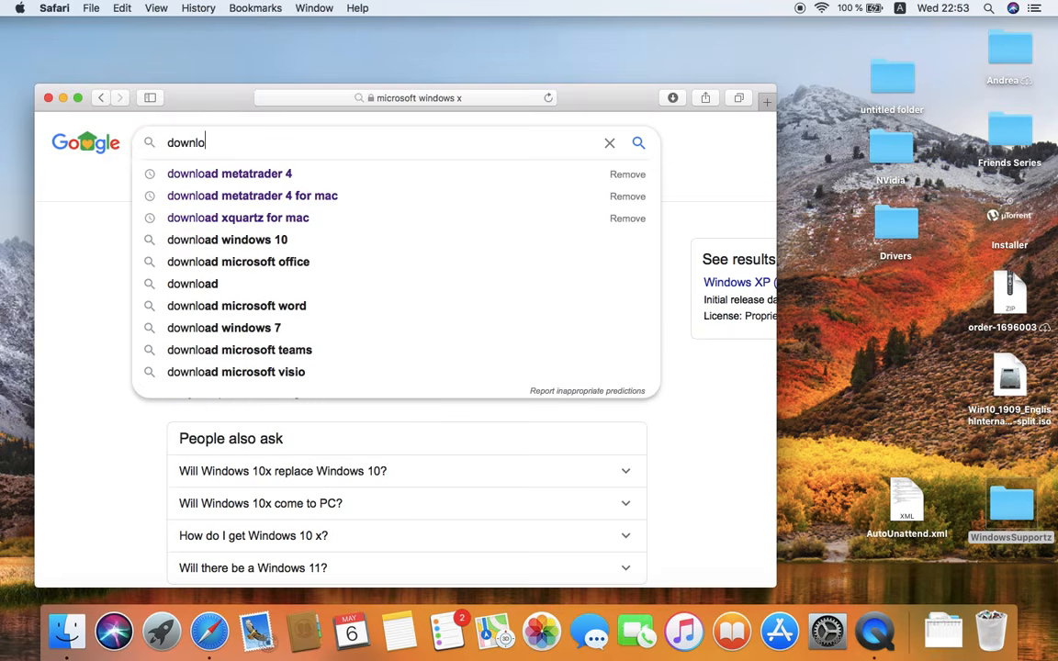
text(ad)
key(Down)
key(Down)
key(Down)
key(Down)
key(Return)
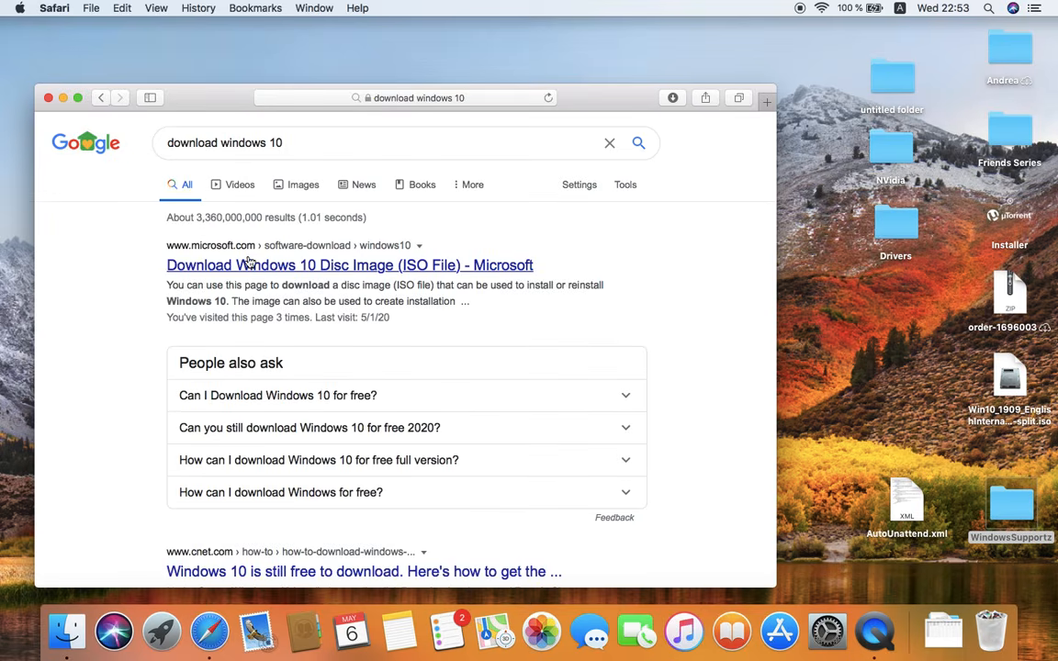
click(234, 274)
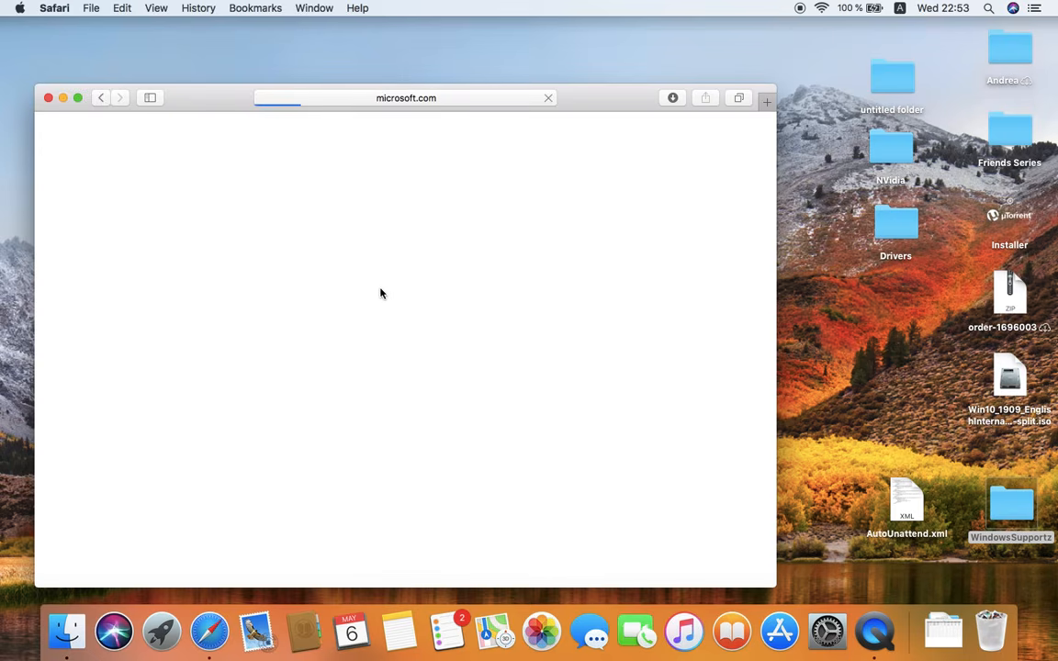
Choose Windows 10 under the November 2019 Update as the edition and confirm it
scroll(292, 386, down, 5)
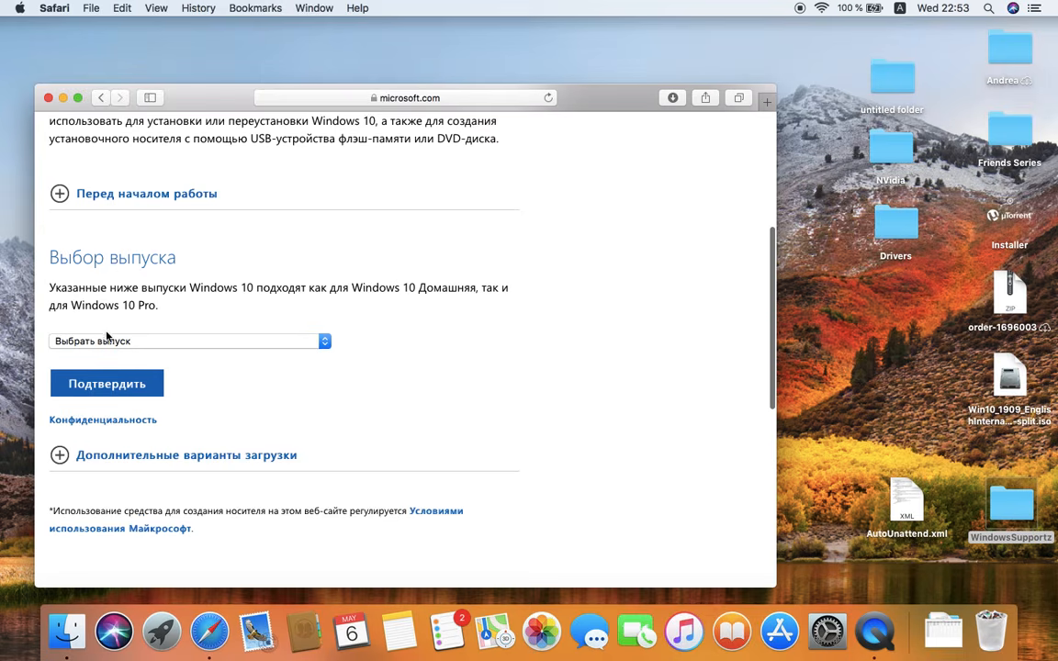
click(105, 346)
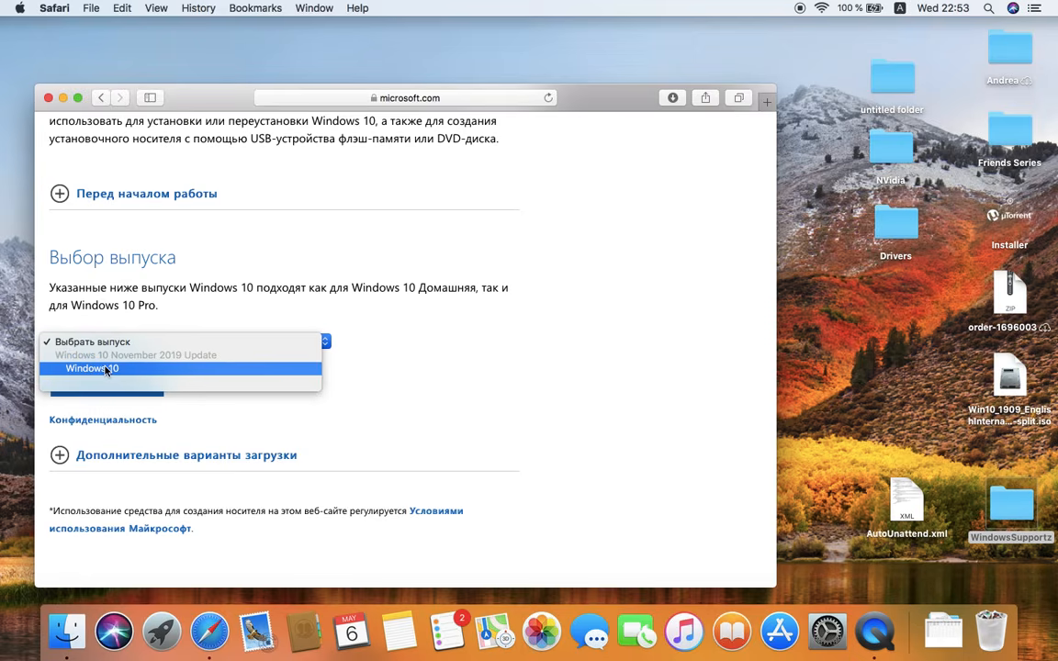
click(106, 369)
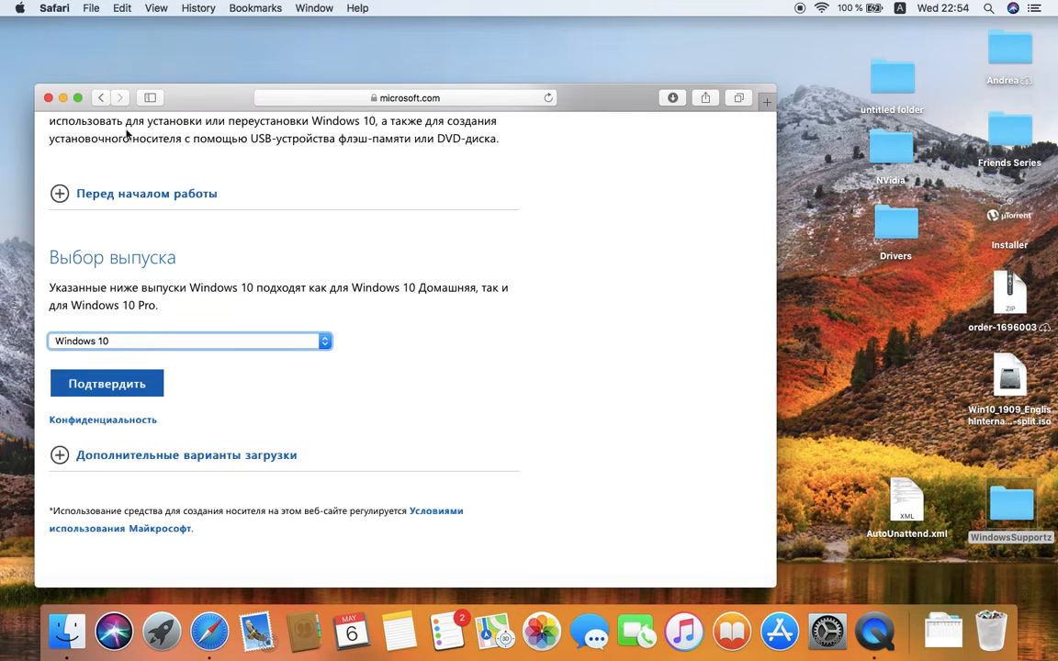
click(119, 385)
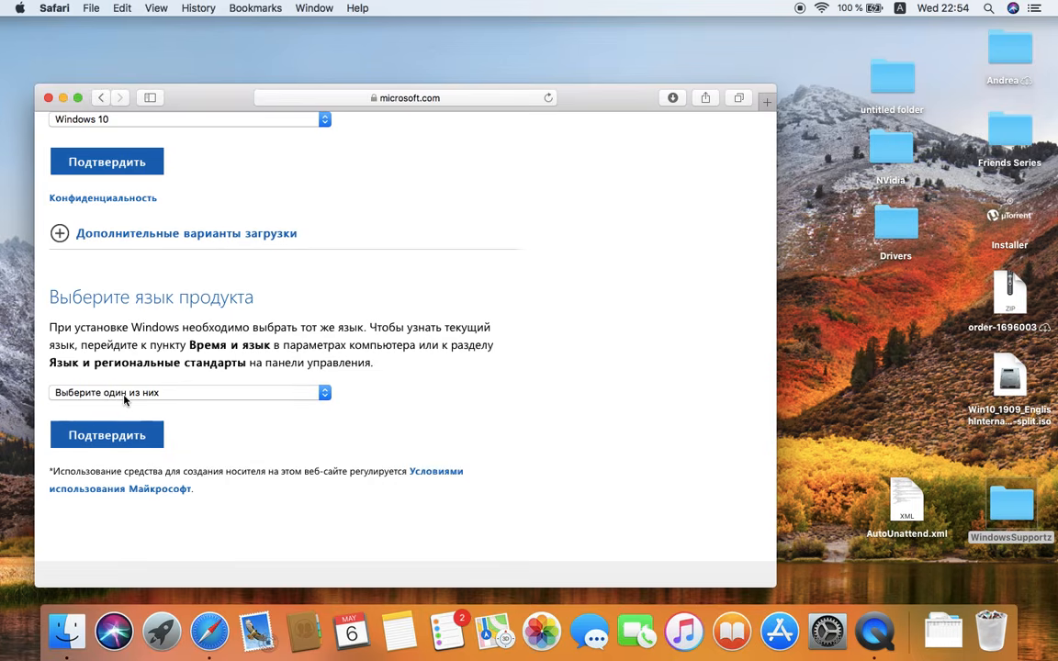
Choose Английский (международный) as the product language and confirm it
click(125, 395)
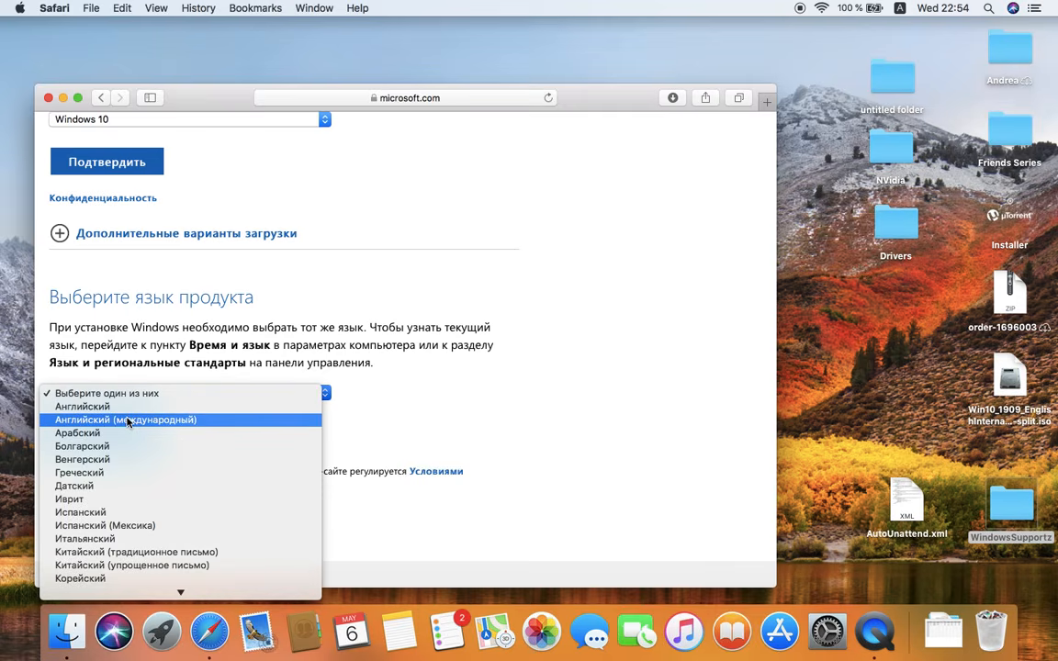
click(126, 420)
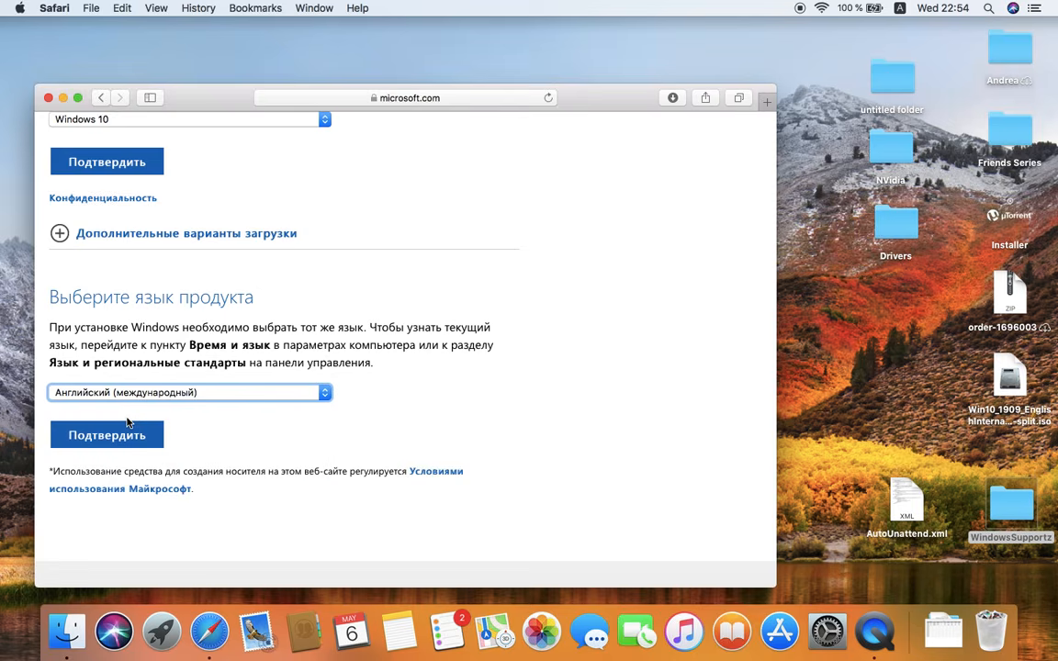
click(128, 450)
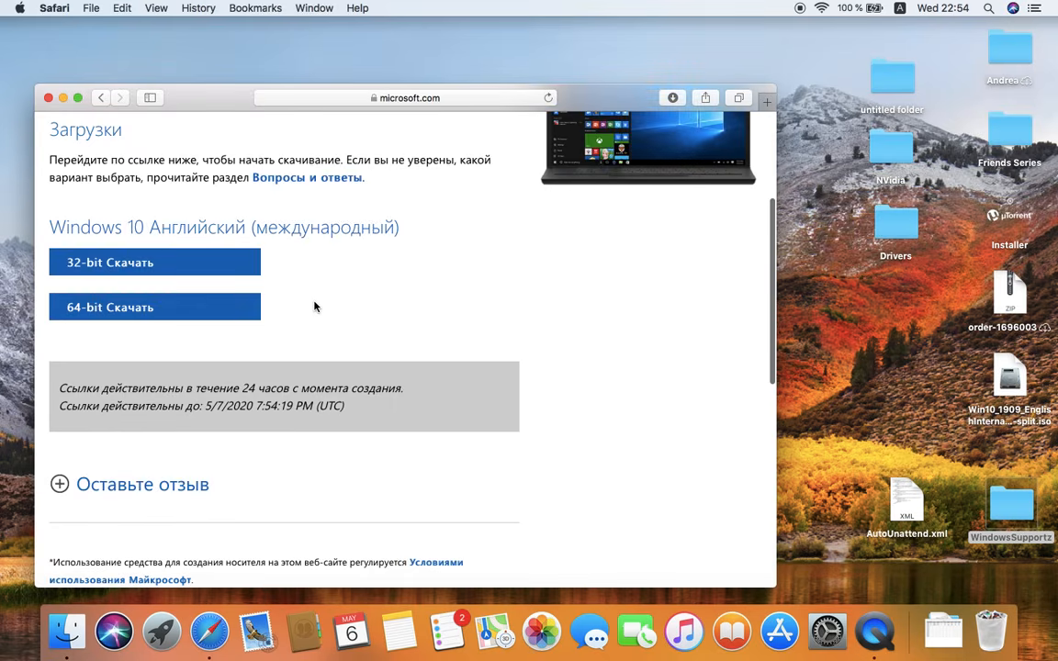
Check the Mac's model and hardware overview in About This Mac and close it
click(221, 314)
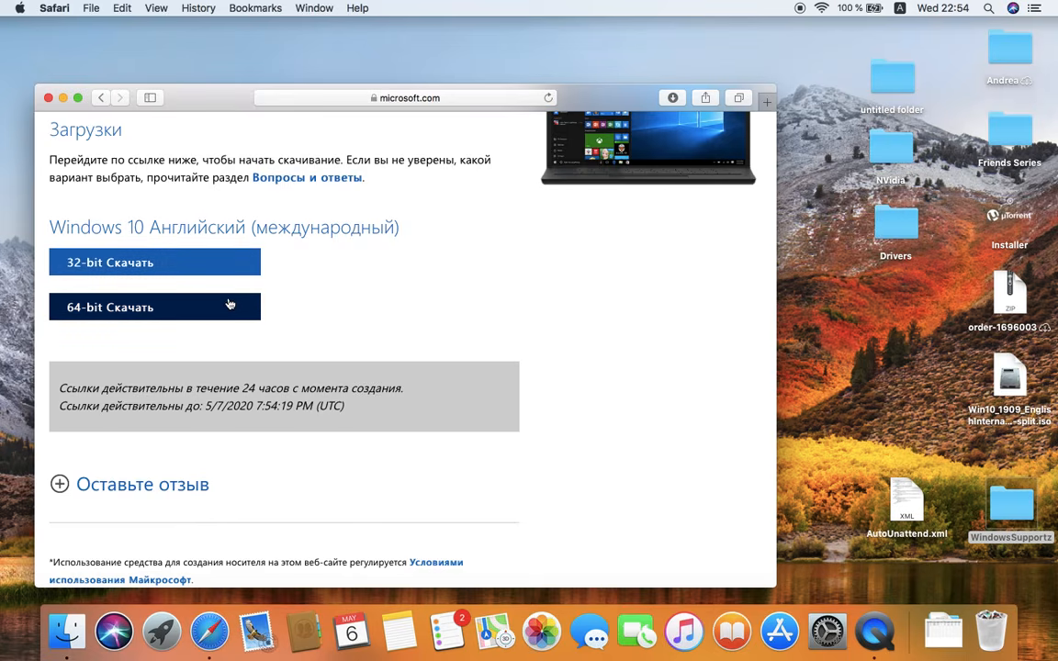
click(20, 8)
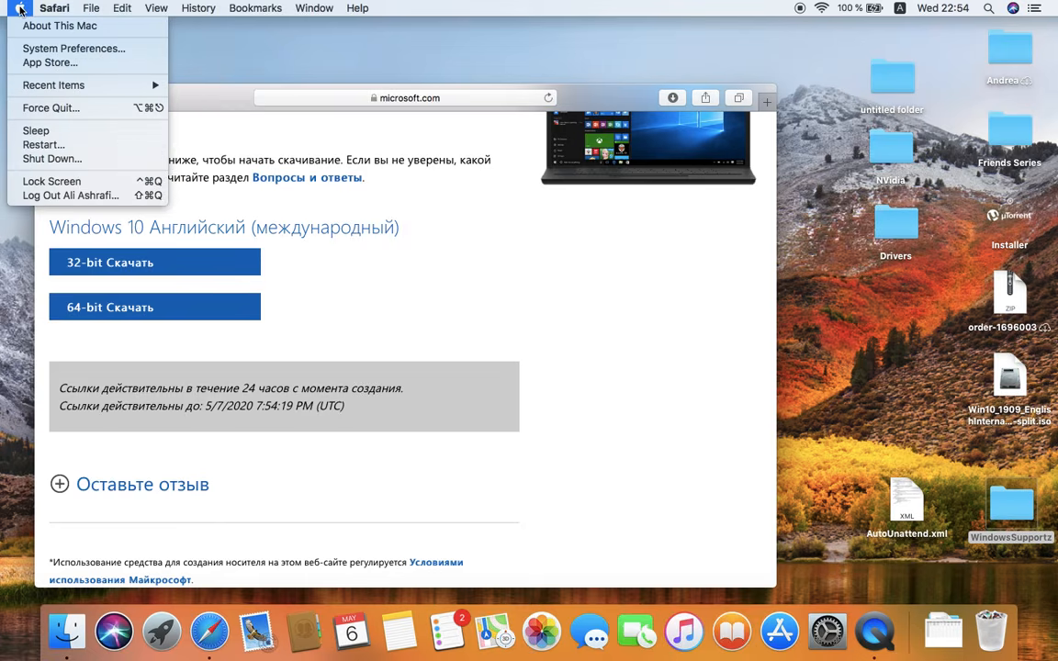
click(55, 26)
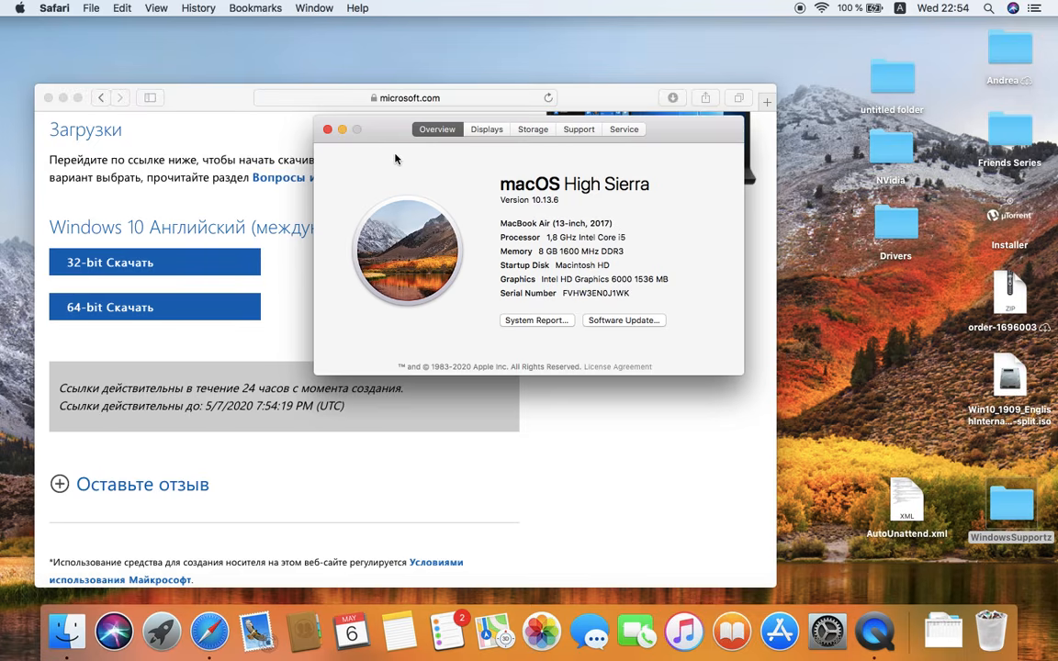
click(327, 130)
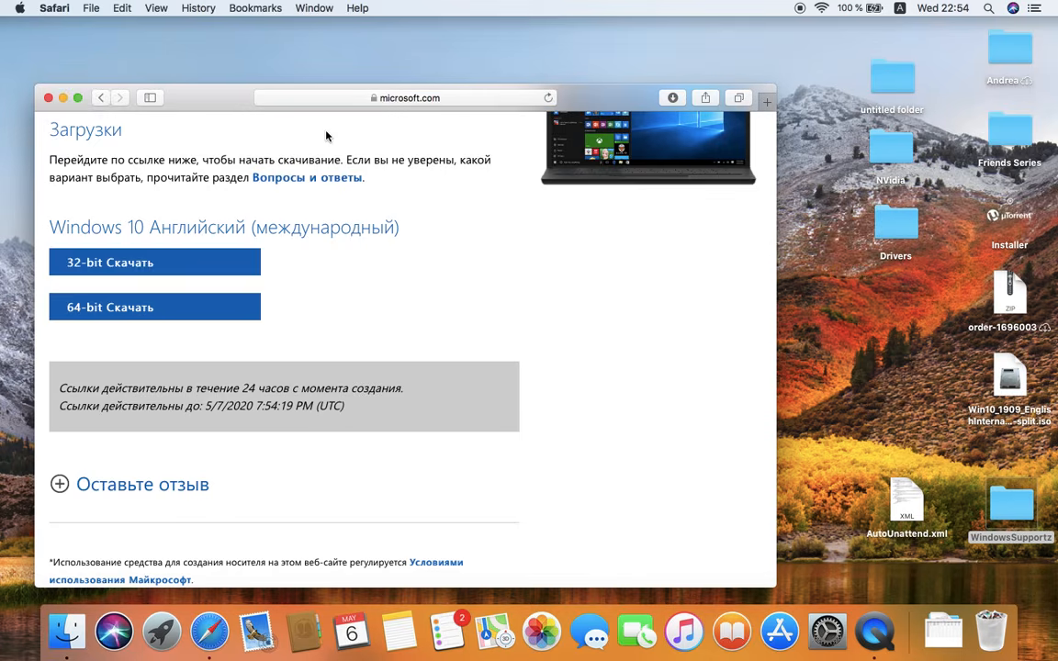
Start the 64-bit Windows 10 ISO download, check it in the download list and stop it there
click(194, 306)
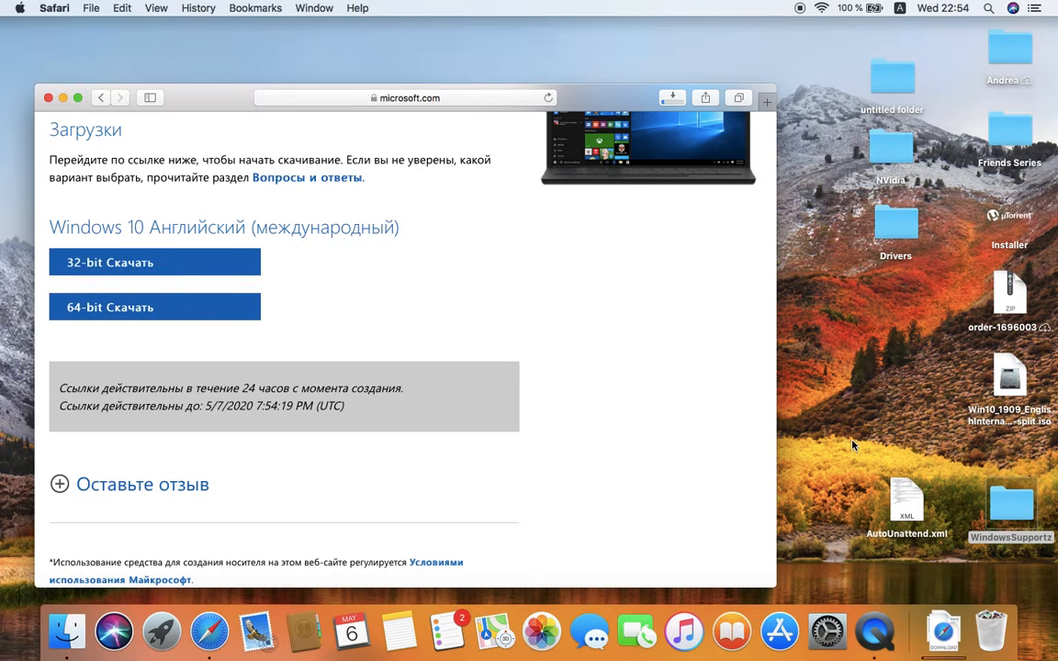
click(672, 97)
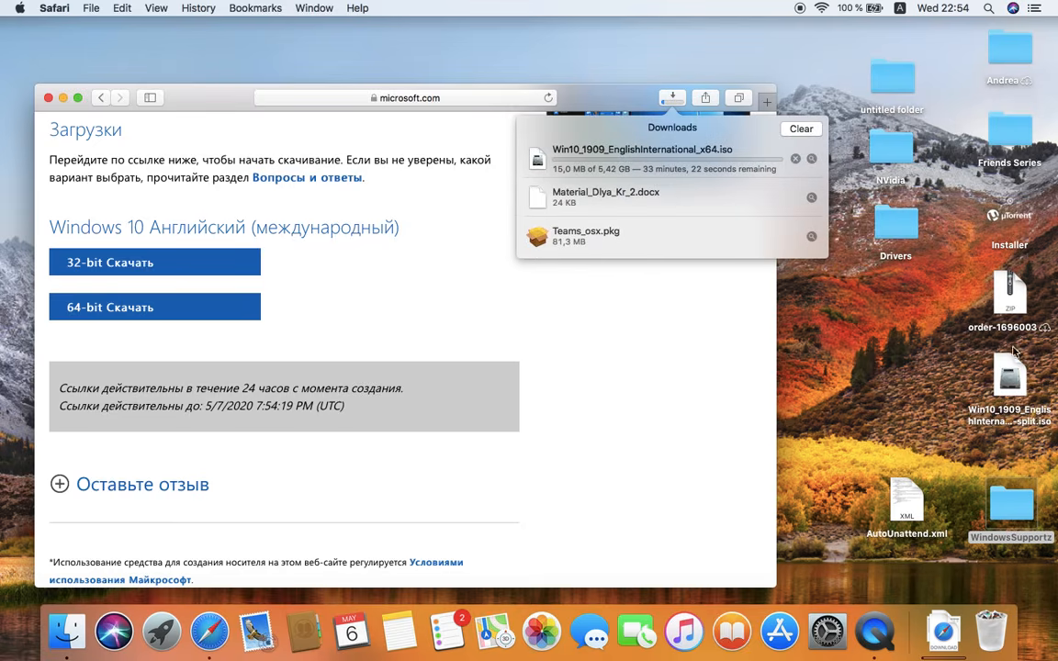
click(795, 160)
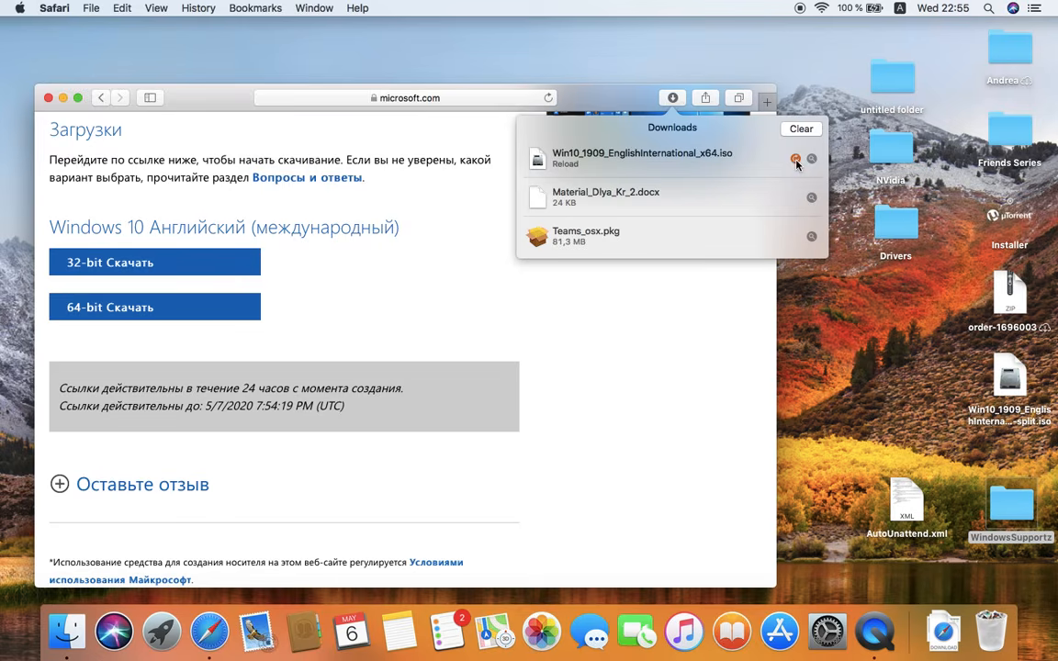
Minimize the browser window and open Boot Camp Assistant from the Other folder of Launchpad
click(63, 99)
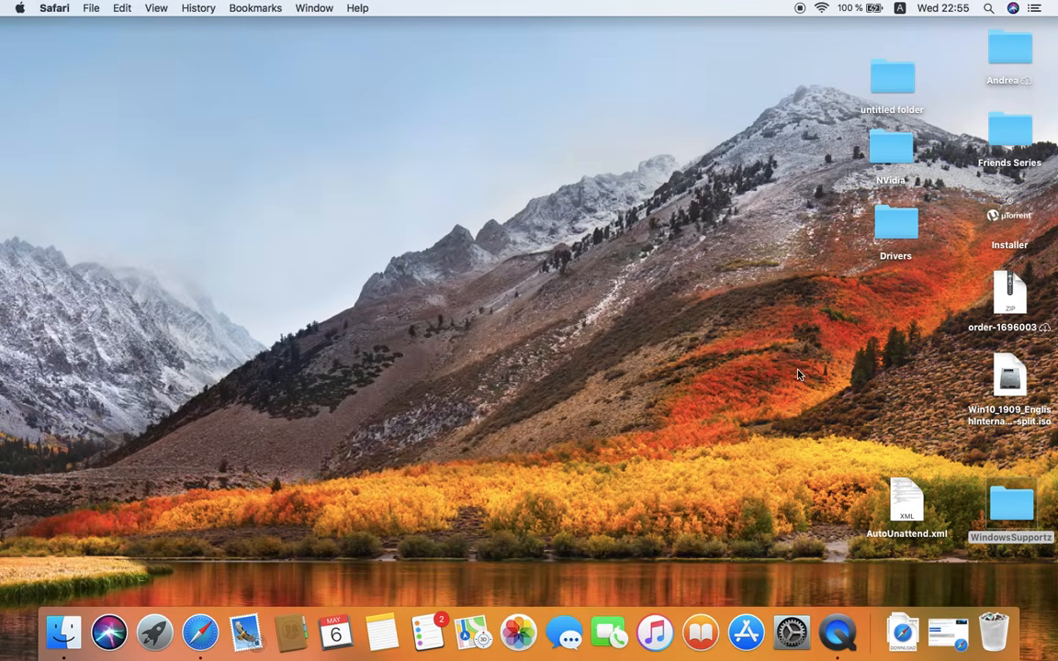
key(F4)
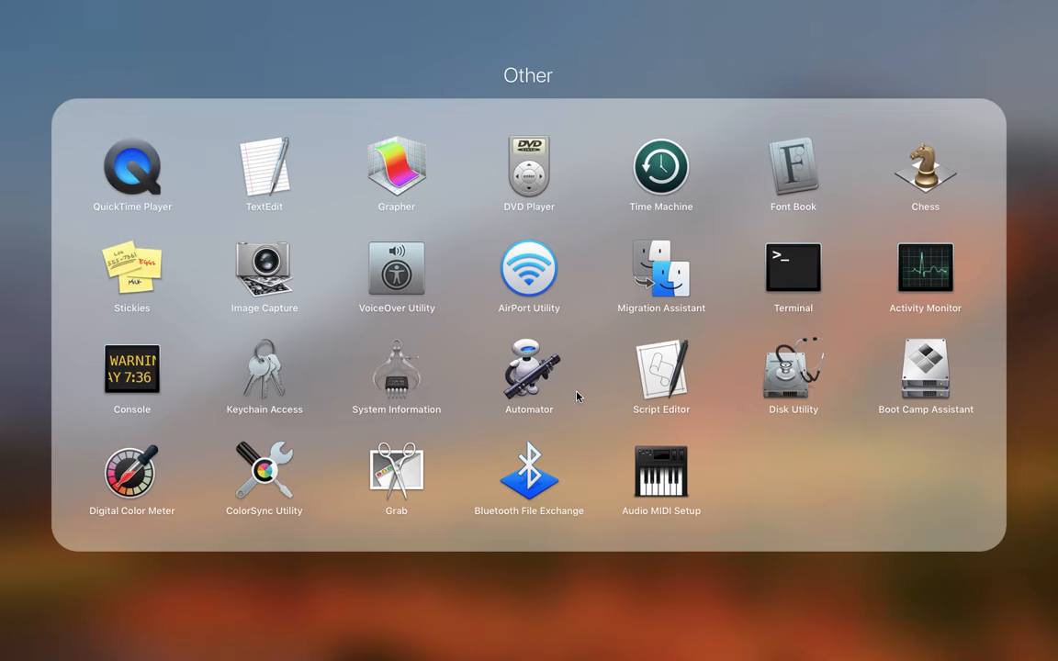
click(925, 377)
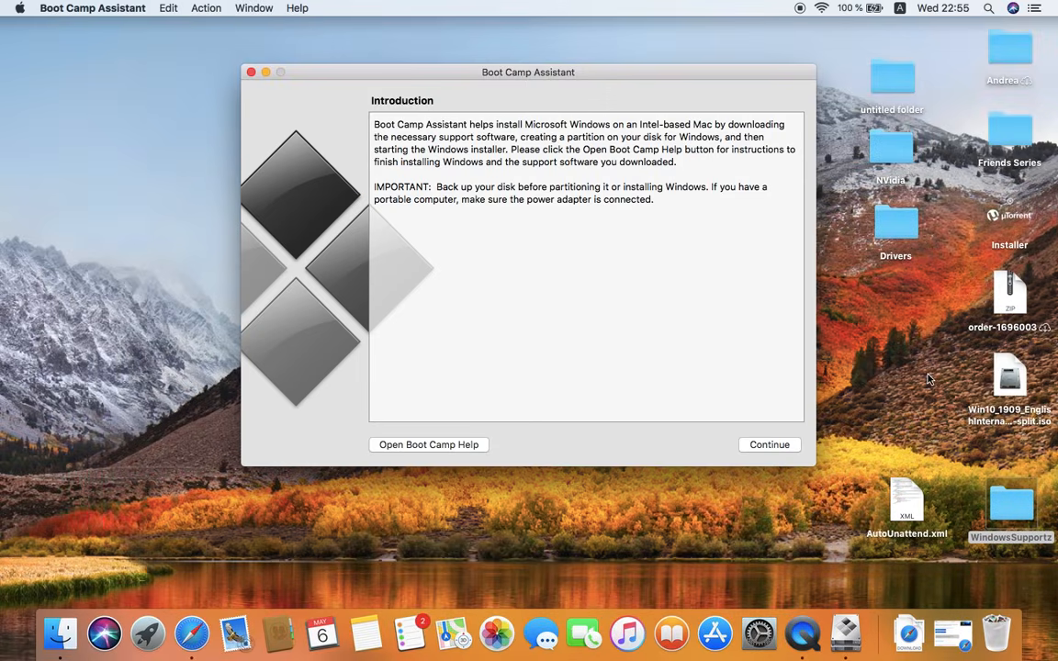
Examine the ISO image and partition settings for installing Windows, and return to the introduction page
click(769, 446)
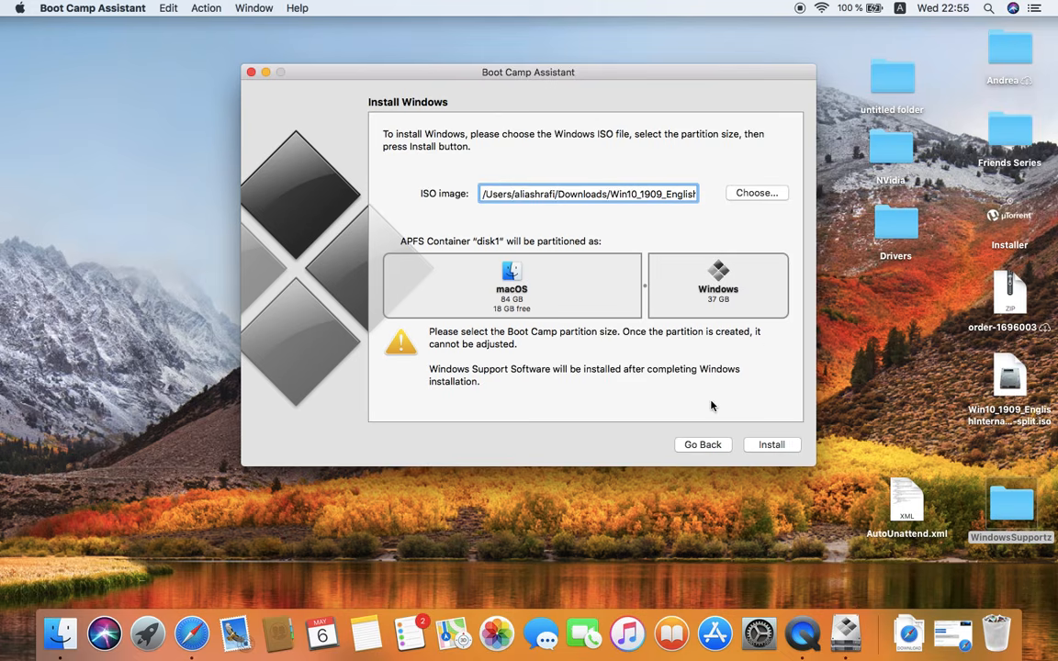
click(706, 445)
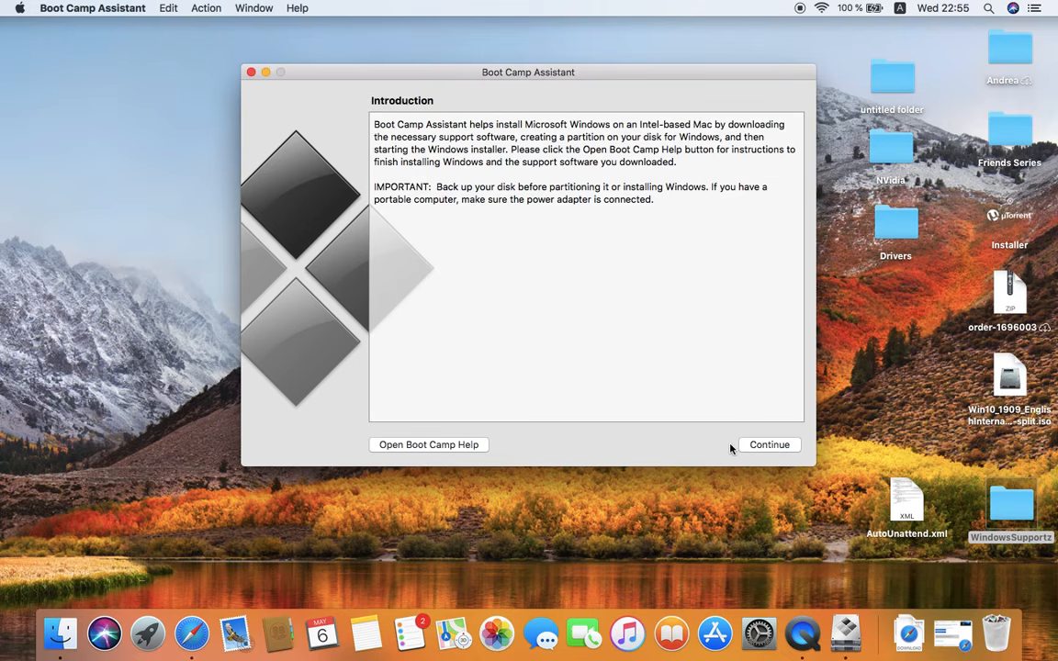
click(758, 446)
click(695, 448)
Open Disk Utility and eject the mounted CCCOMA_X64F… disk image
key(F4)
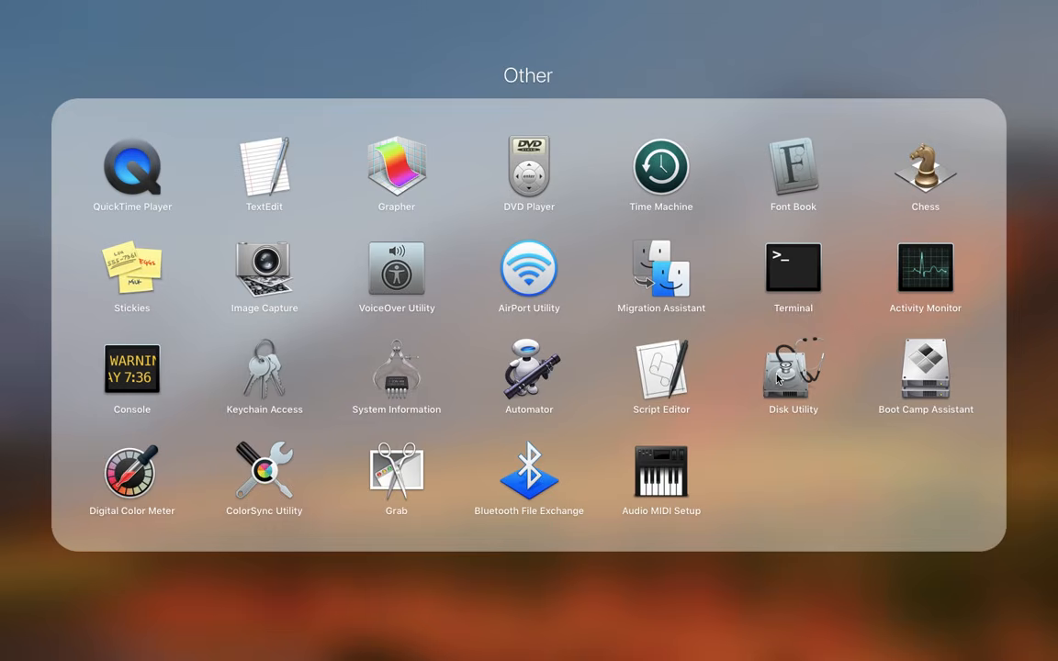
click(777, 380)
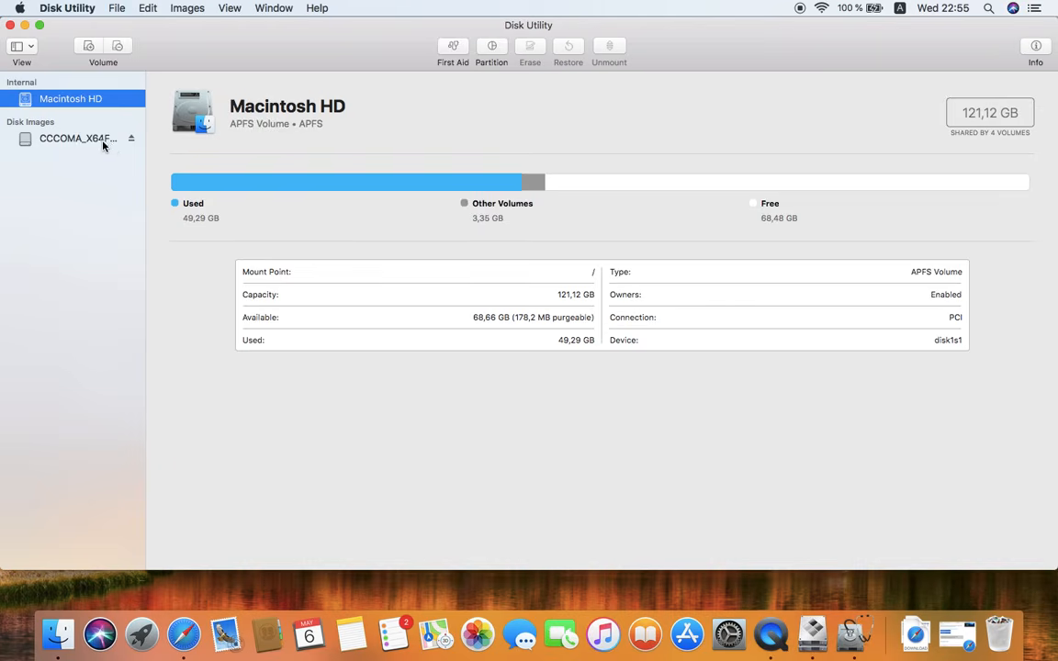
click(103, 141)
click(131, 138)
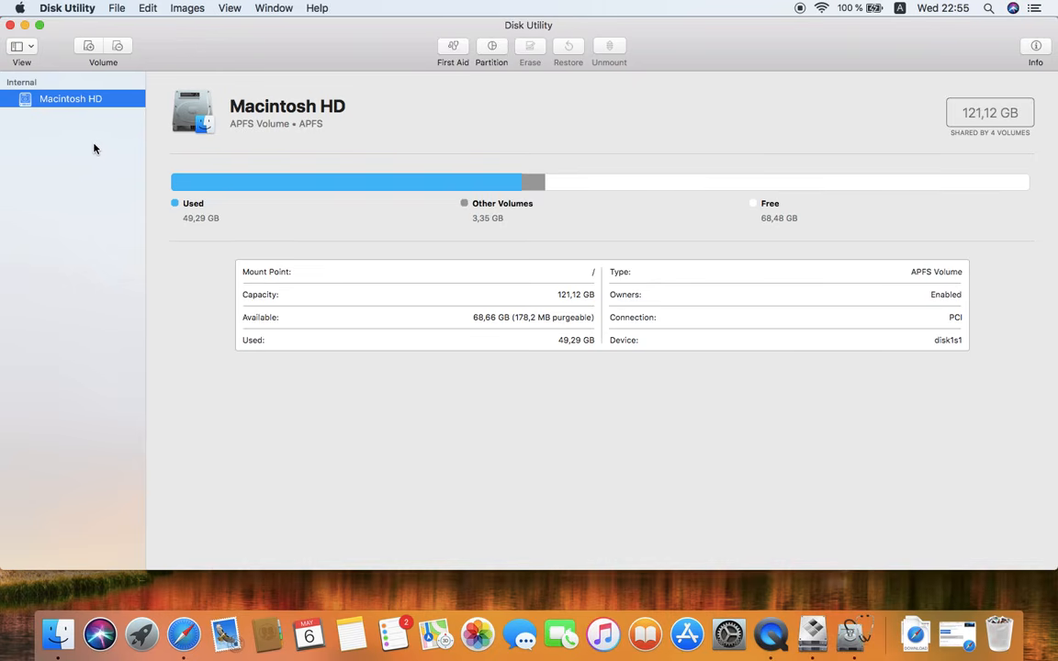
Examine the partition layout of Macintosh HD, leave it as it is and close Disk Utility
click(492, 46)
click(478, 247)
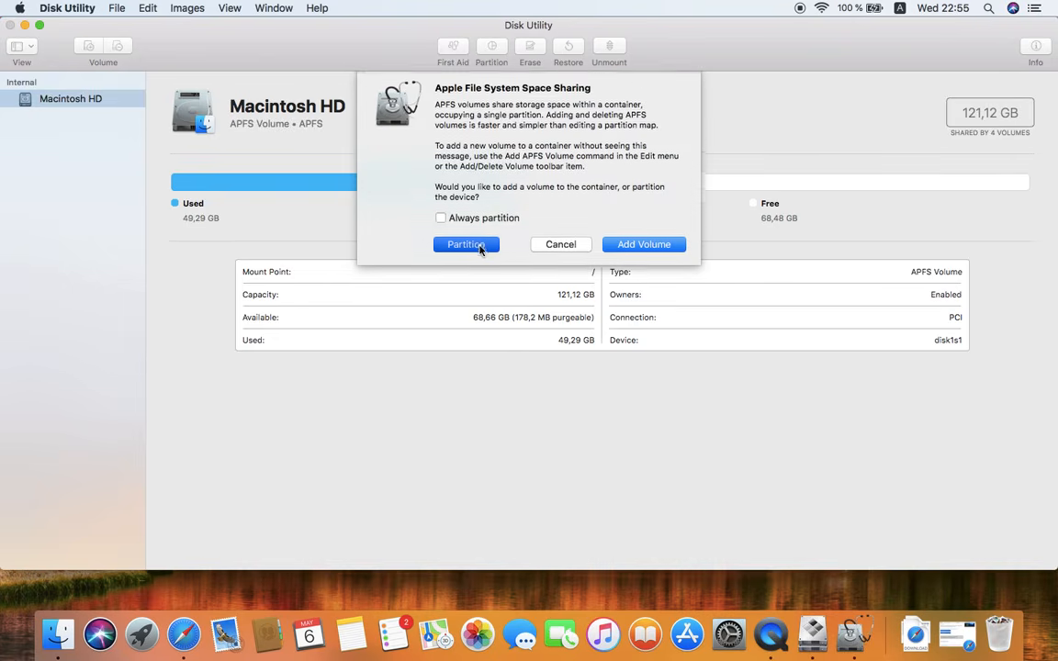
click(705, 410)
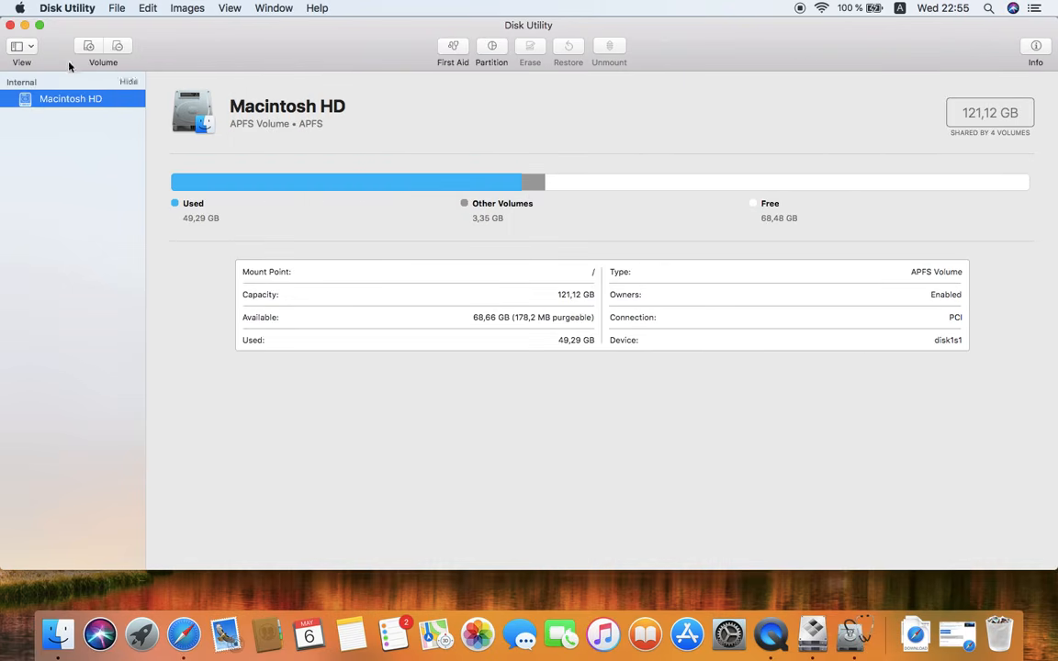
click(10, 24)
Continue to the Install Windows page in Boot Camp Assistant and choose Win10_1909_EnglishInternational_x64.iso from Downloads as the ISO image
click(767, 444)
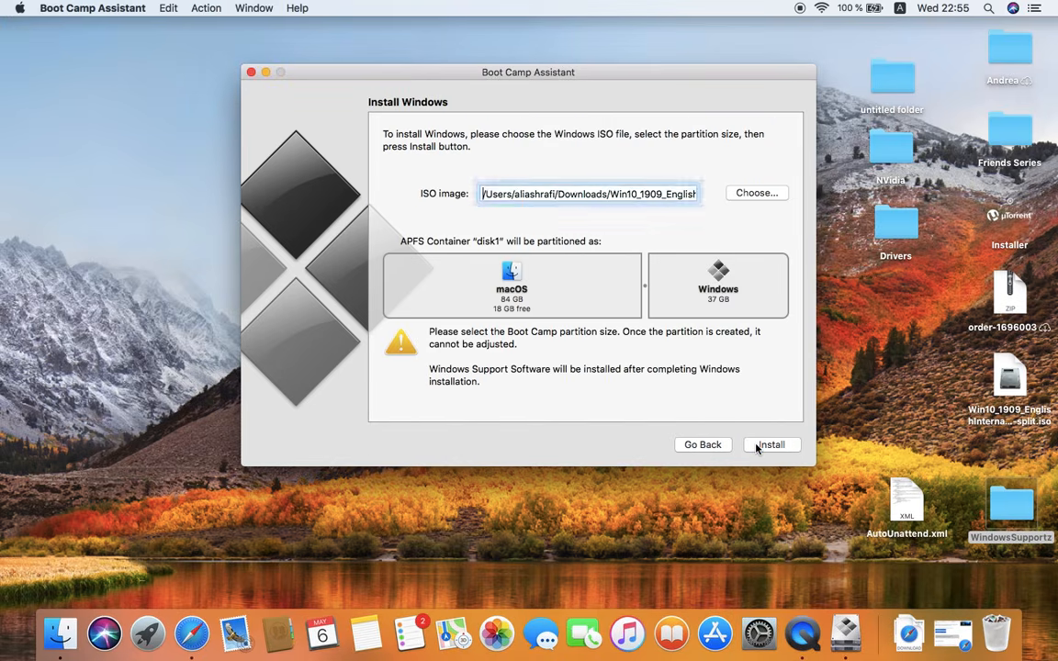
click(751, 197)
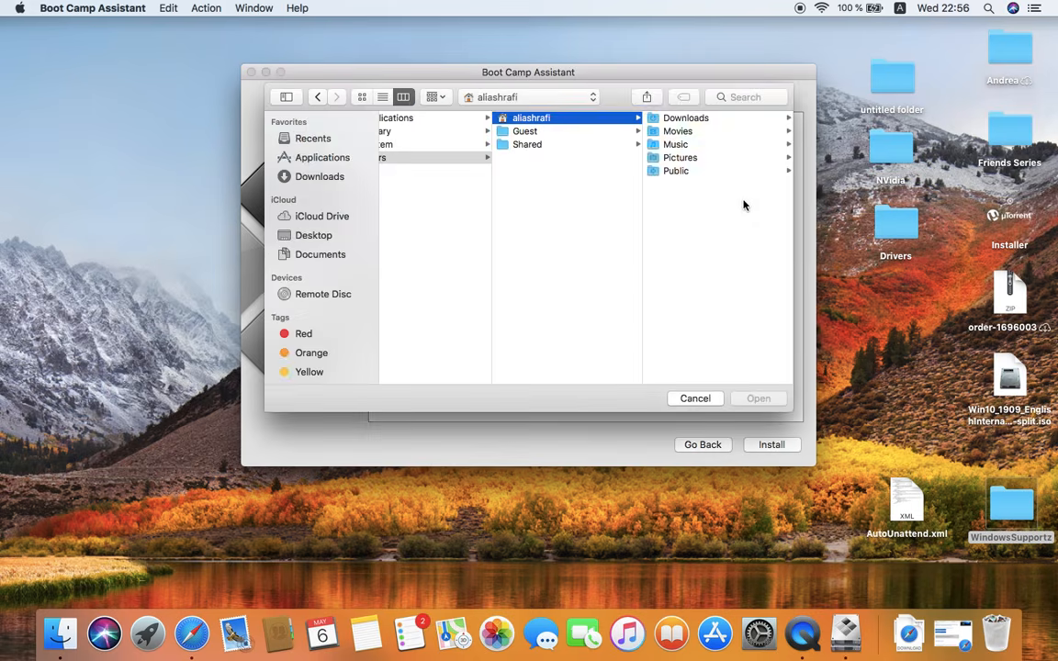
click(660, 117)
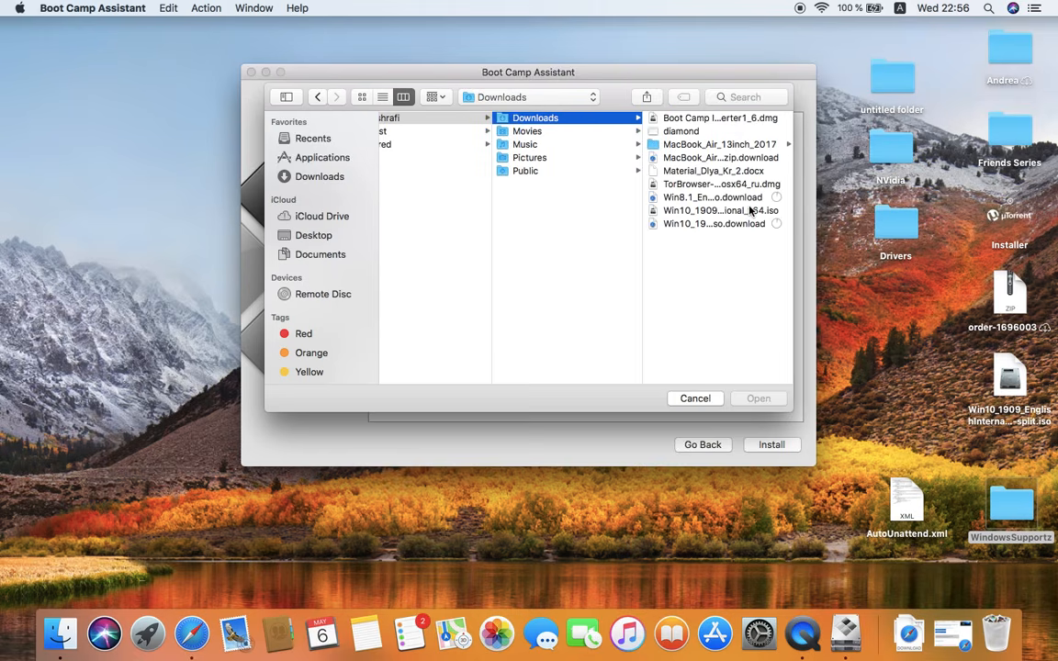
click(713, 214)
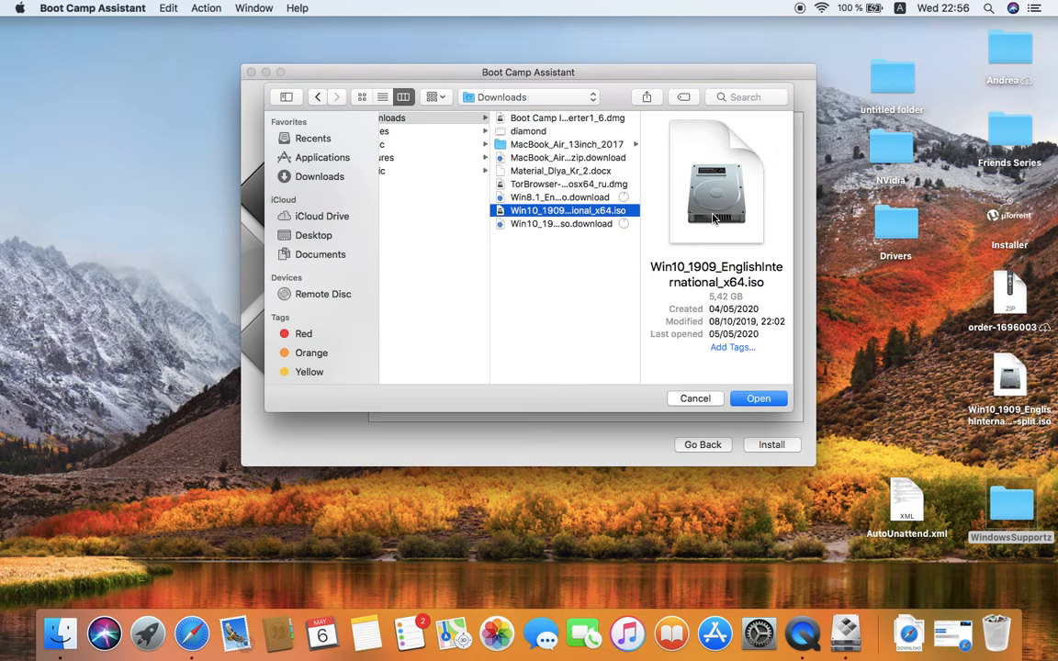
click(759, 397)
Set the Windows partition to 45 GB, leaving 76 GB for macOS, and start the installation
drag(565, 284, 516, 289)
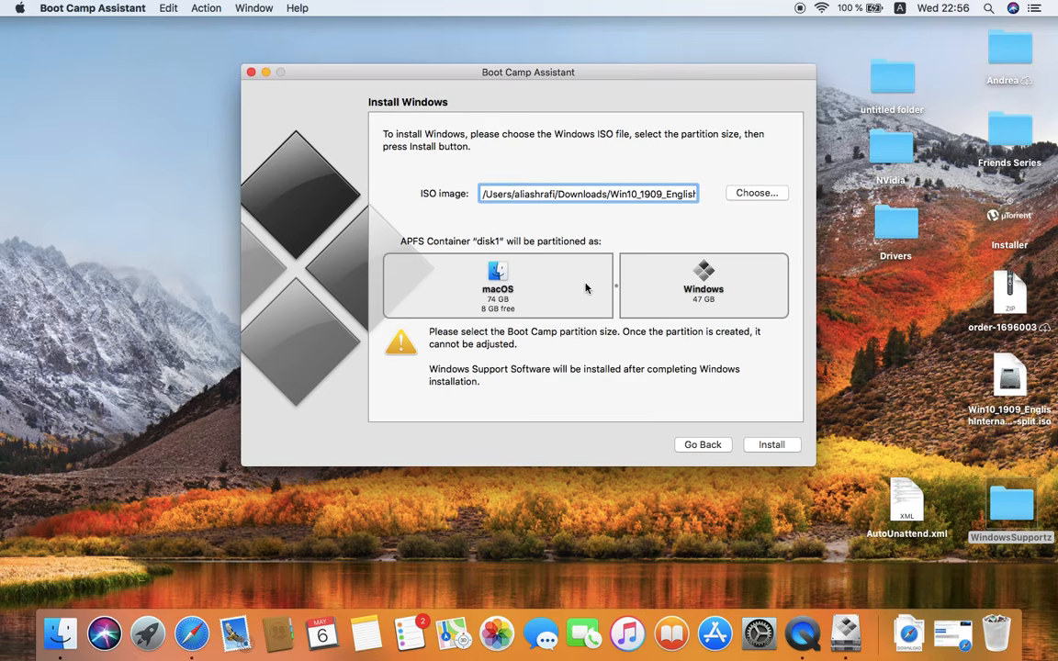
drag(585, 288, 613, 291)
drag(613, 291, 623, 291)
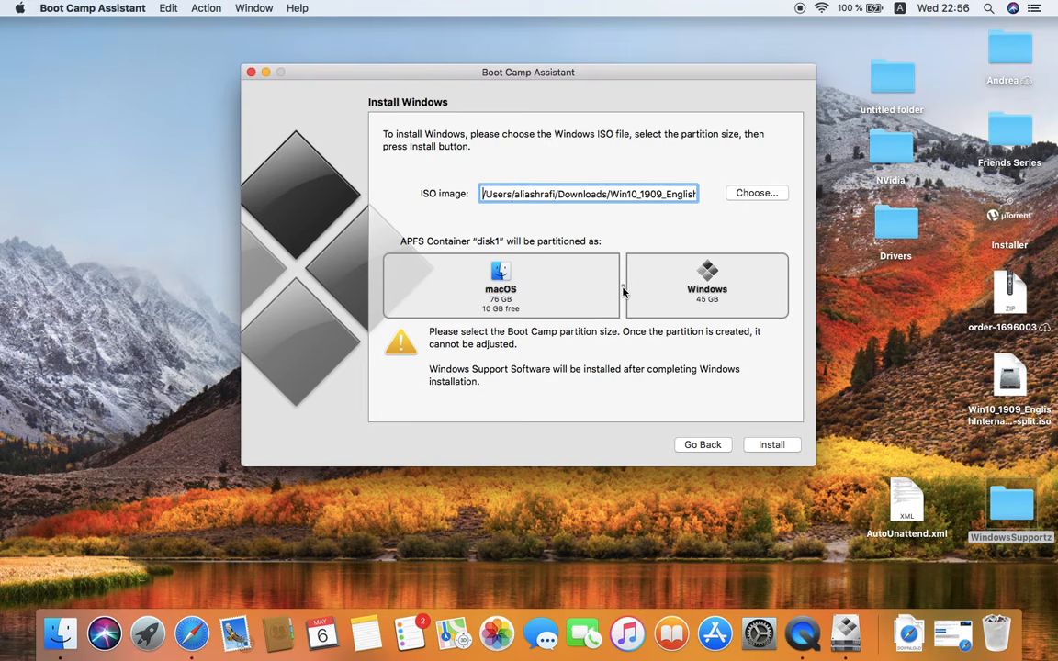
click(788, 445)
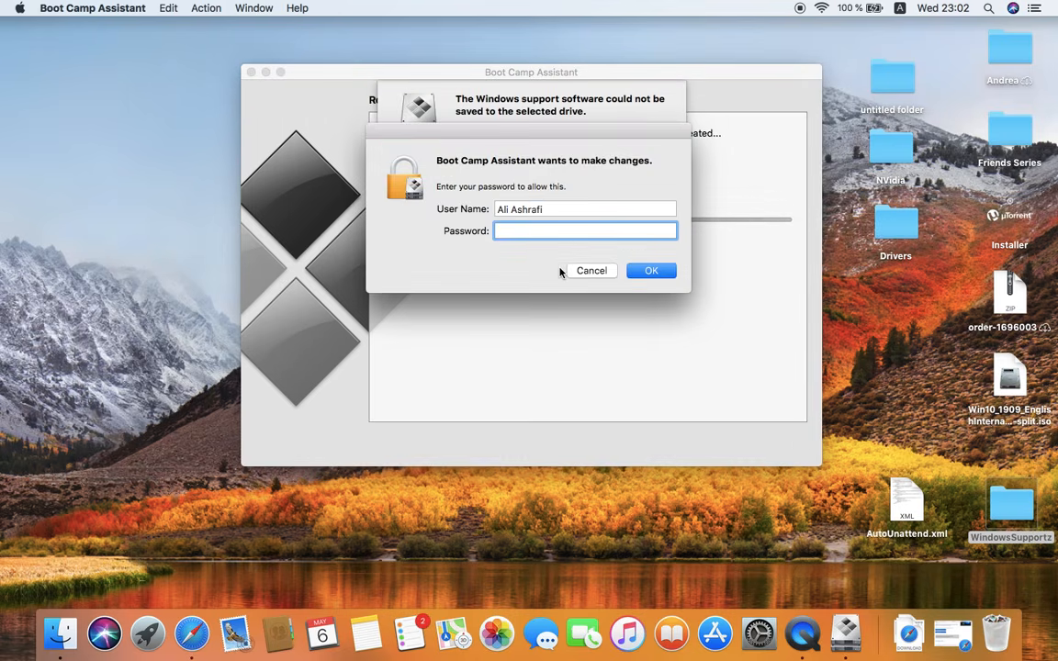
Authorize the changes with the account password, dismiss the support software alert and close Boot Camp Assistant
text(*********)
key(Return)
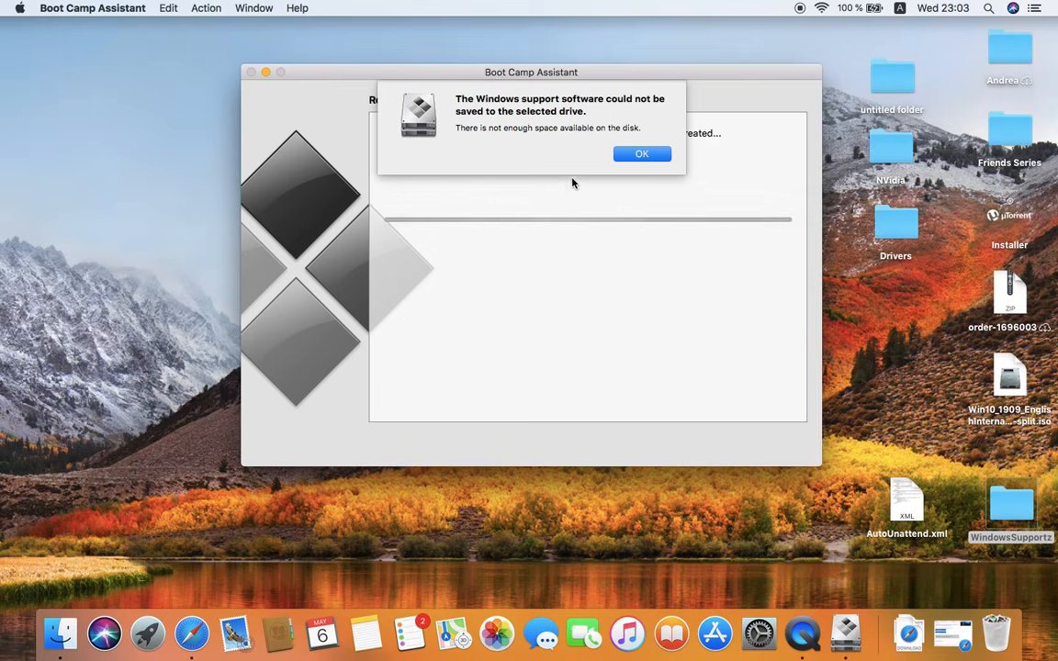
click(627, 157)
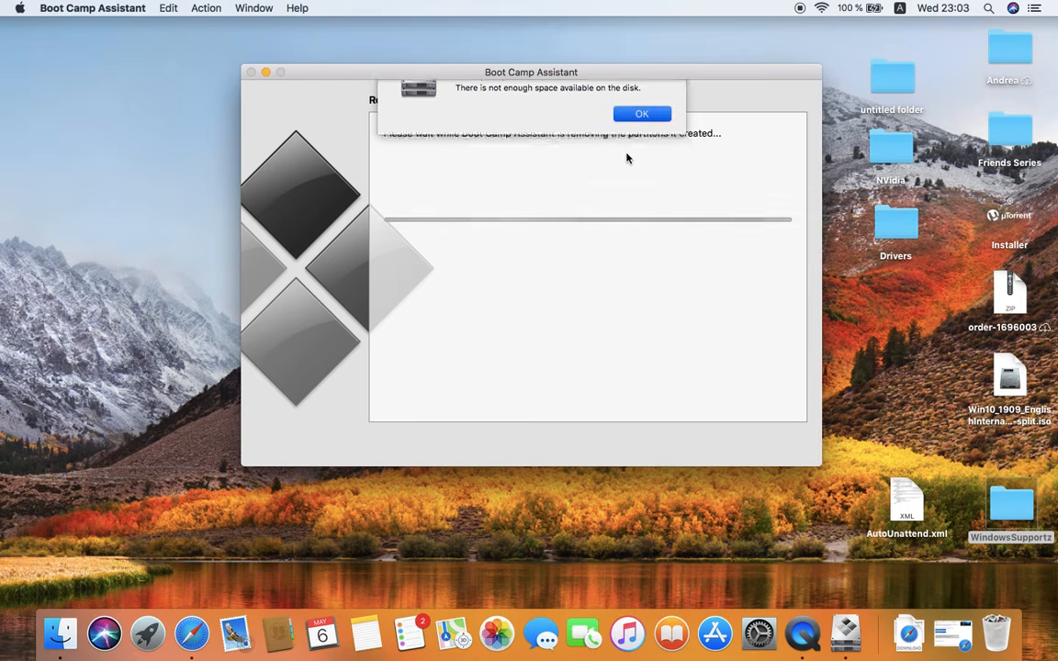
click(250, 73)
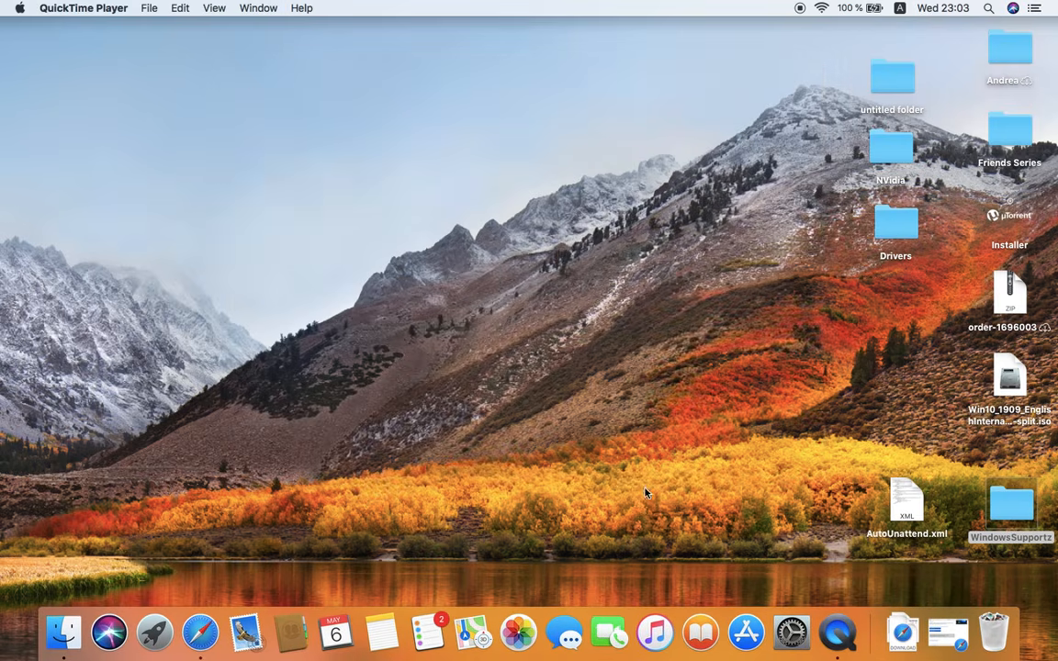
Open System Preferences, check the FileVault status and the Time Machine backup settings, and close the window
right_click(796, 638)
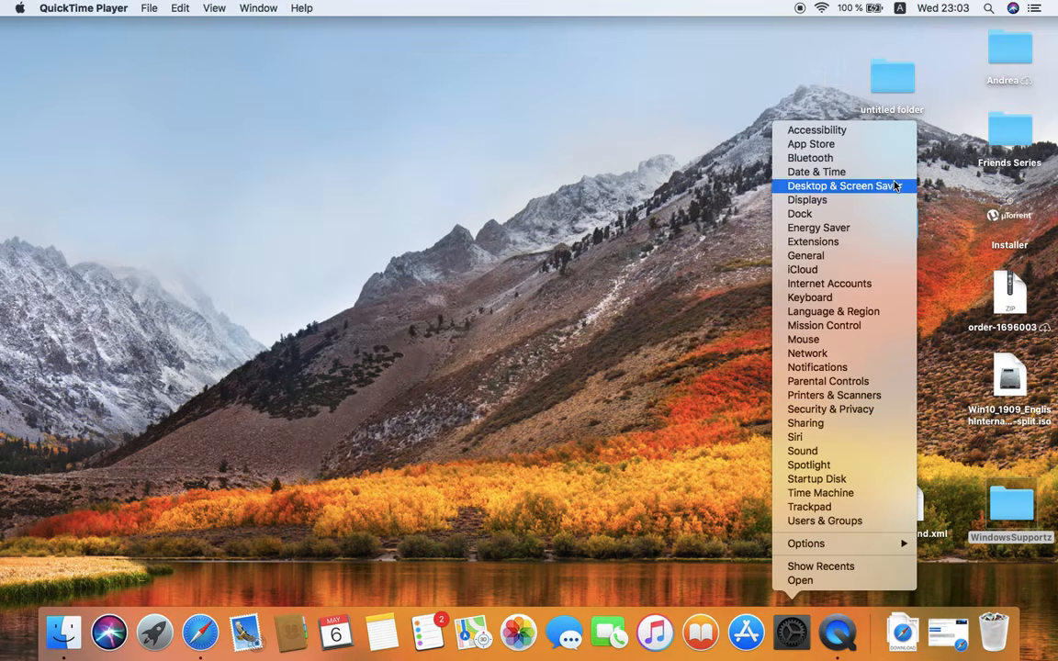
click(823, 580)
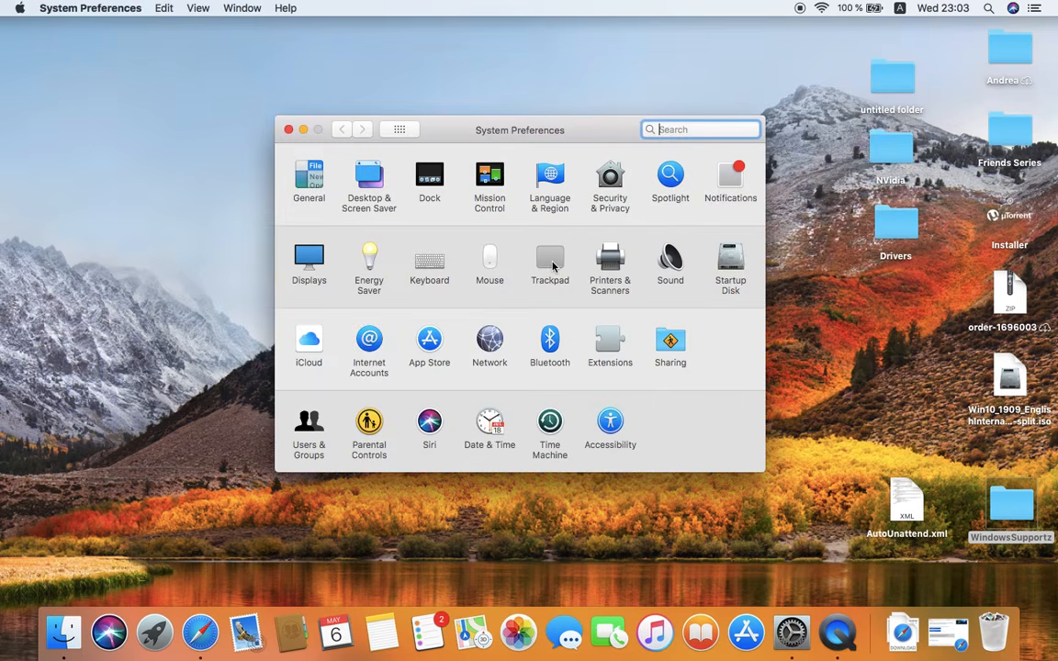
click(604, 181)
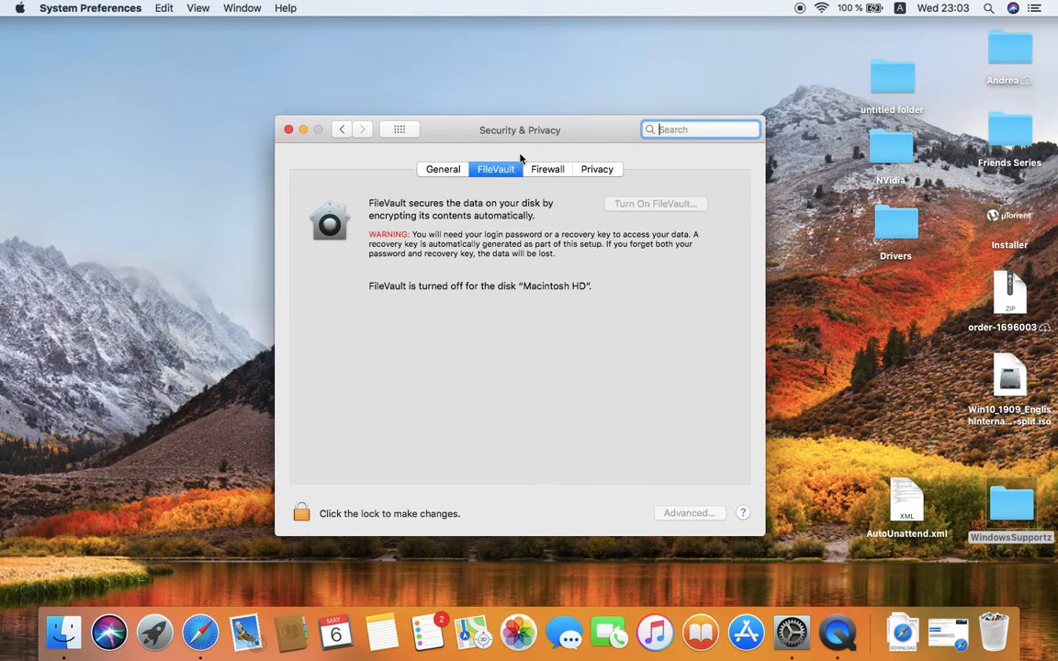
click(342, 130)
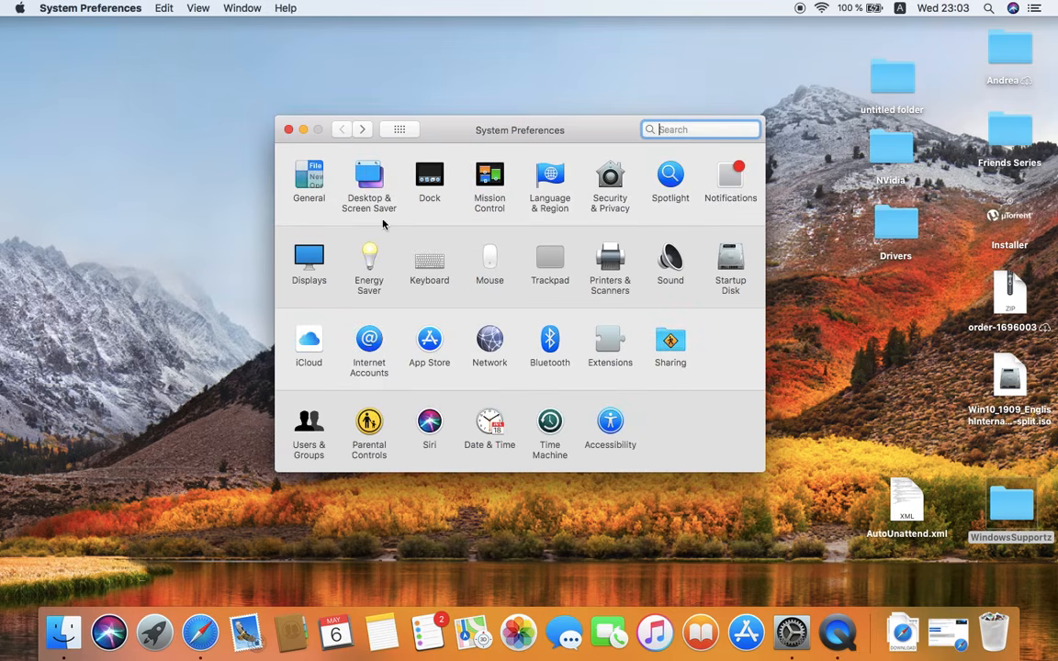
click(550, 423)
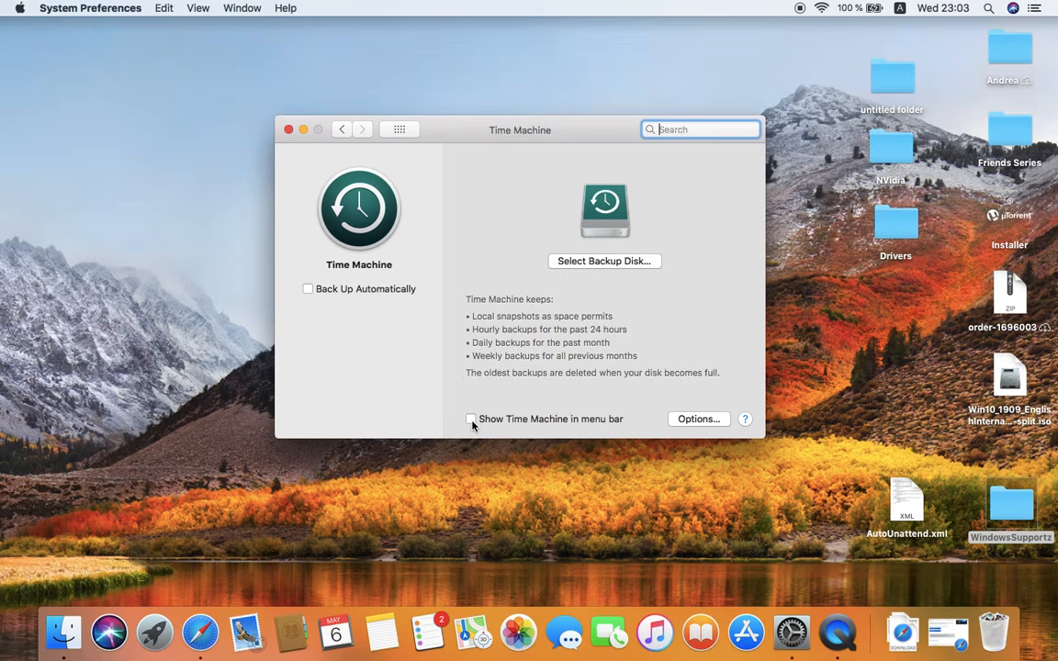
click(288, 131)
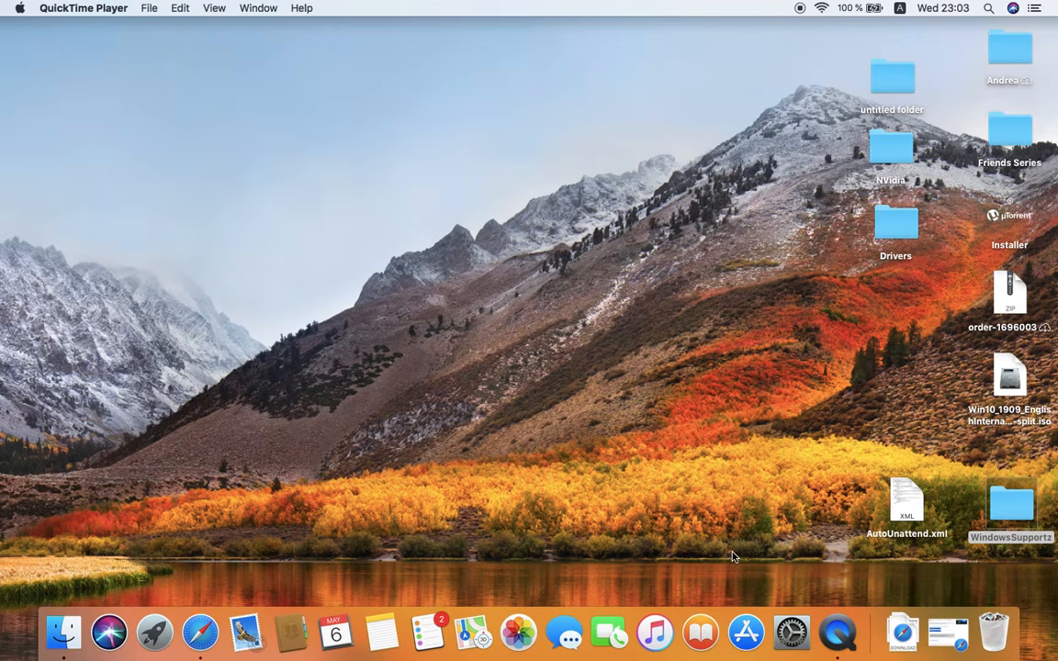
Open Disk Utility, view the OSXRESERVED and BOOTCAMP volumes, and eject the mounted CCCOMA_X64F… disk images
key(F4)
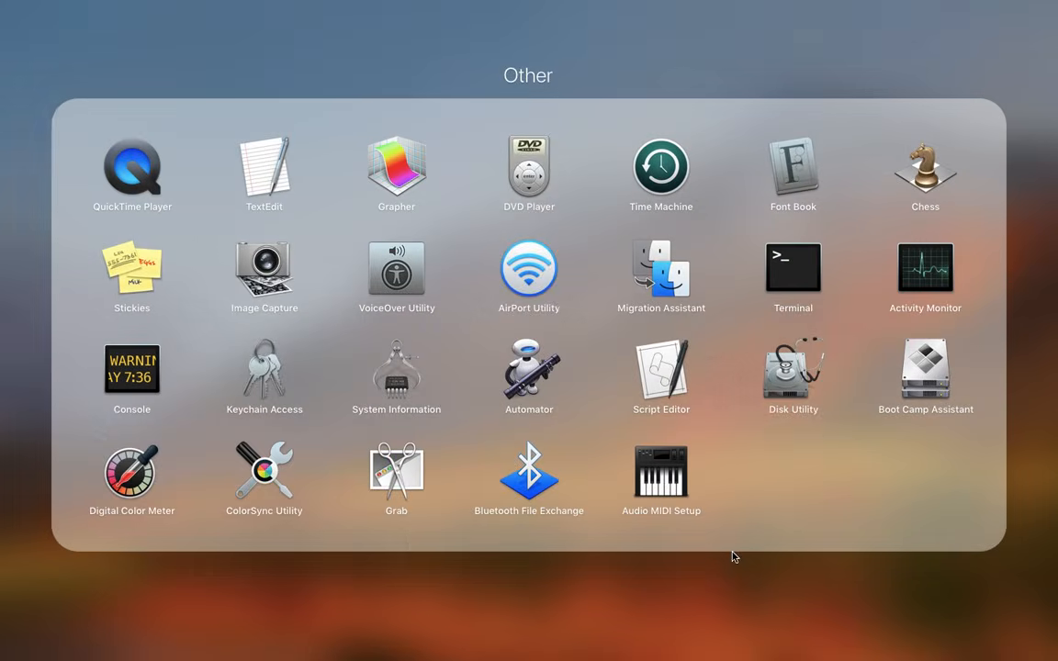
click(802, 369)
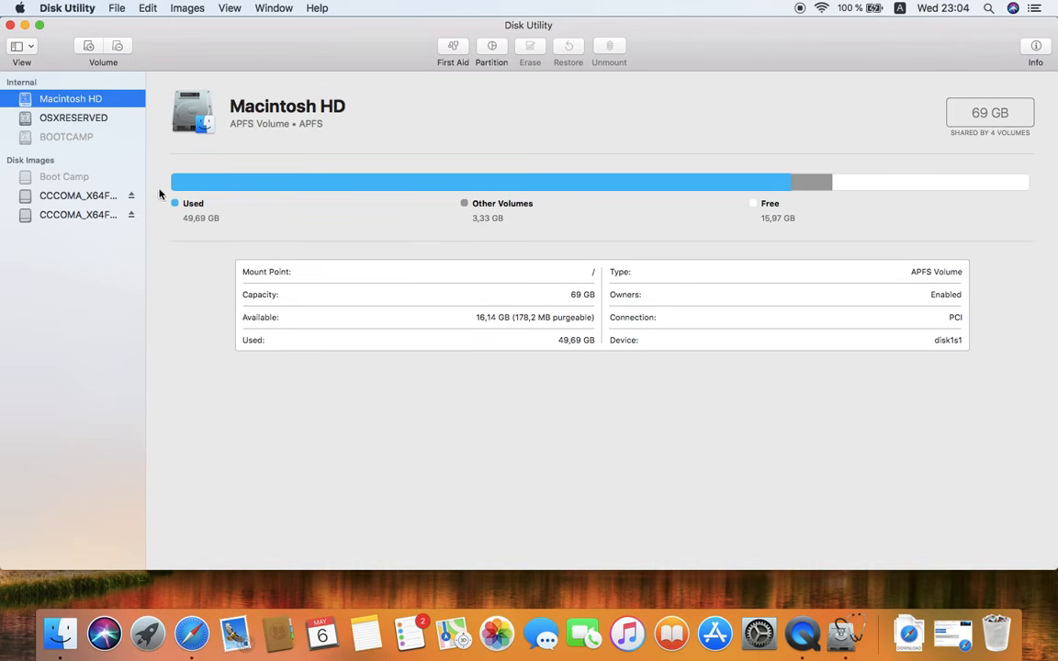
click(74, 125)
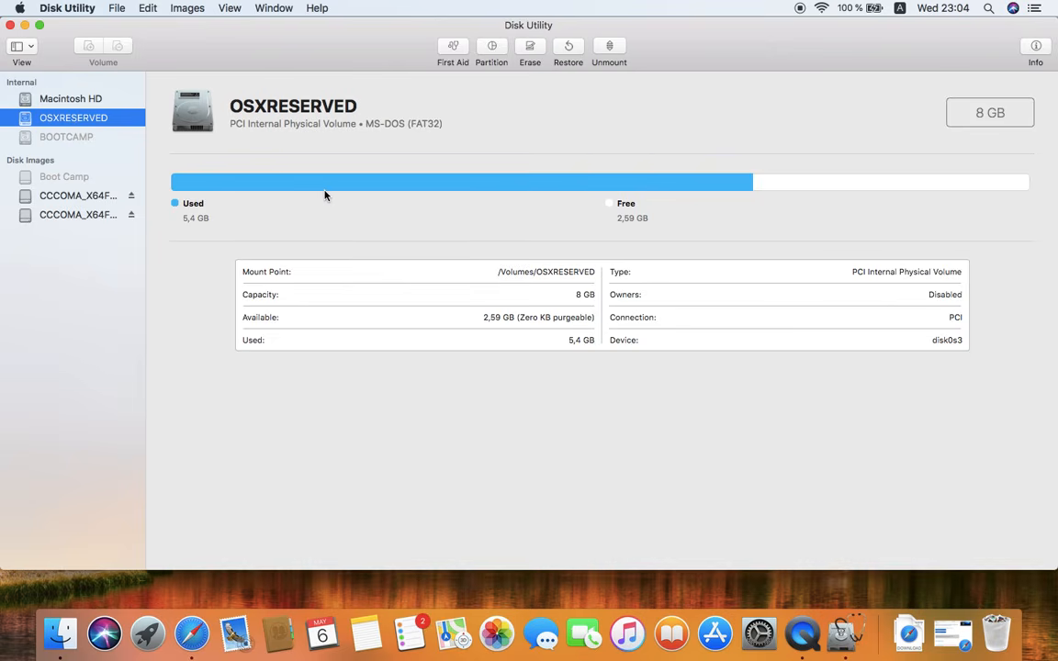
click(81, 138)
click(80, 117)
click(131, 195)
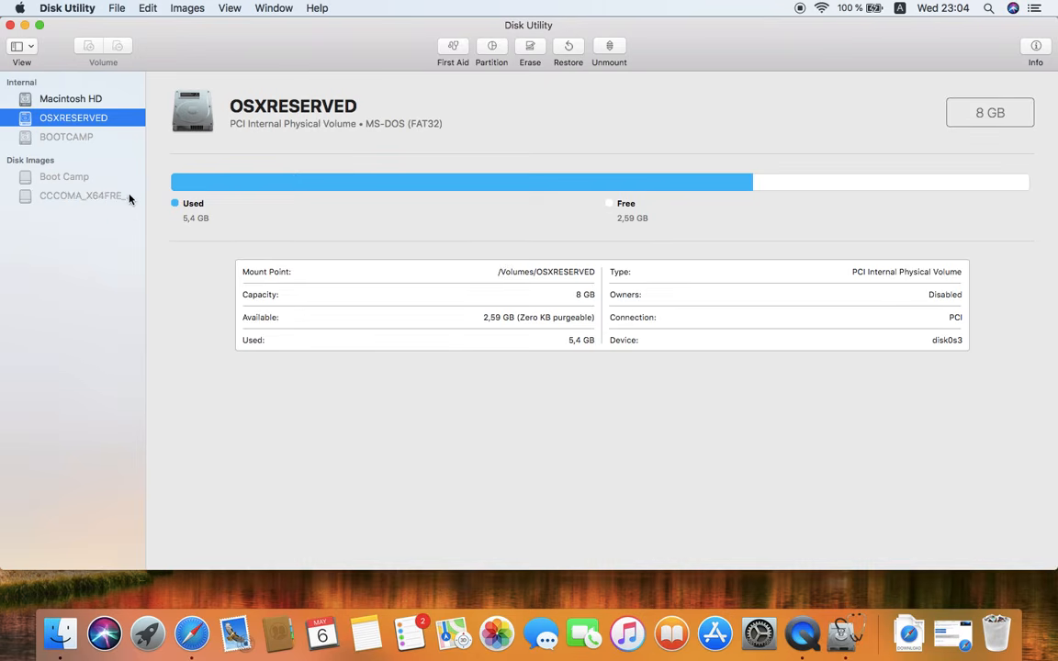
Inspect the Boot Camp disk image and the BOOTCAMP volume, and view the erase options for OSXRESERVED without erasing it
click(70, 180)
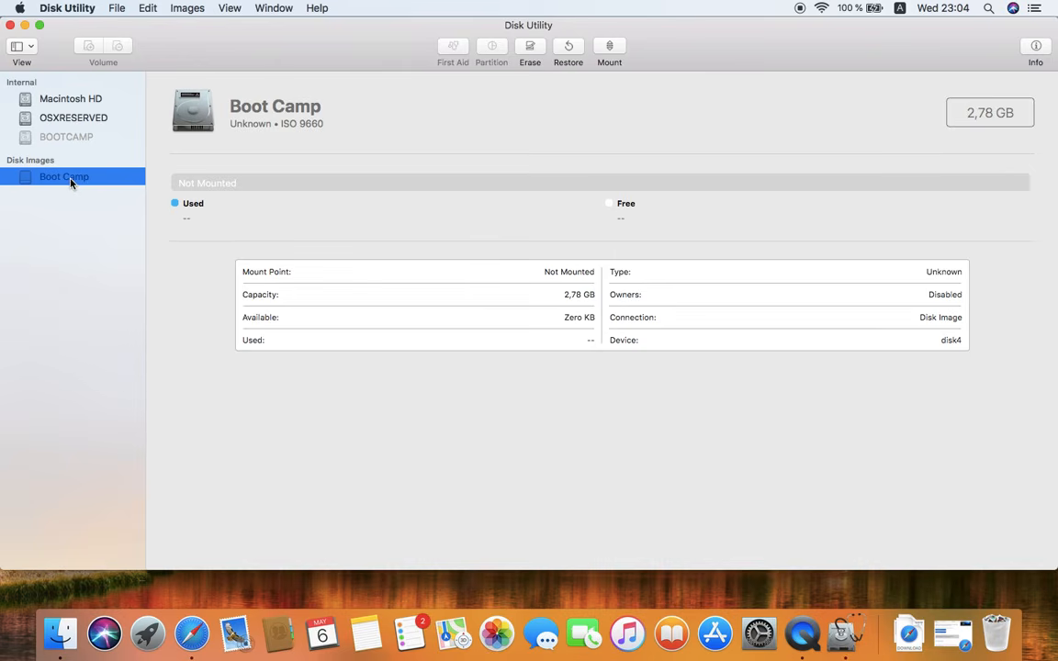
click(70, 136)
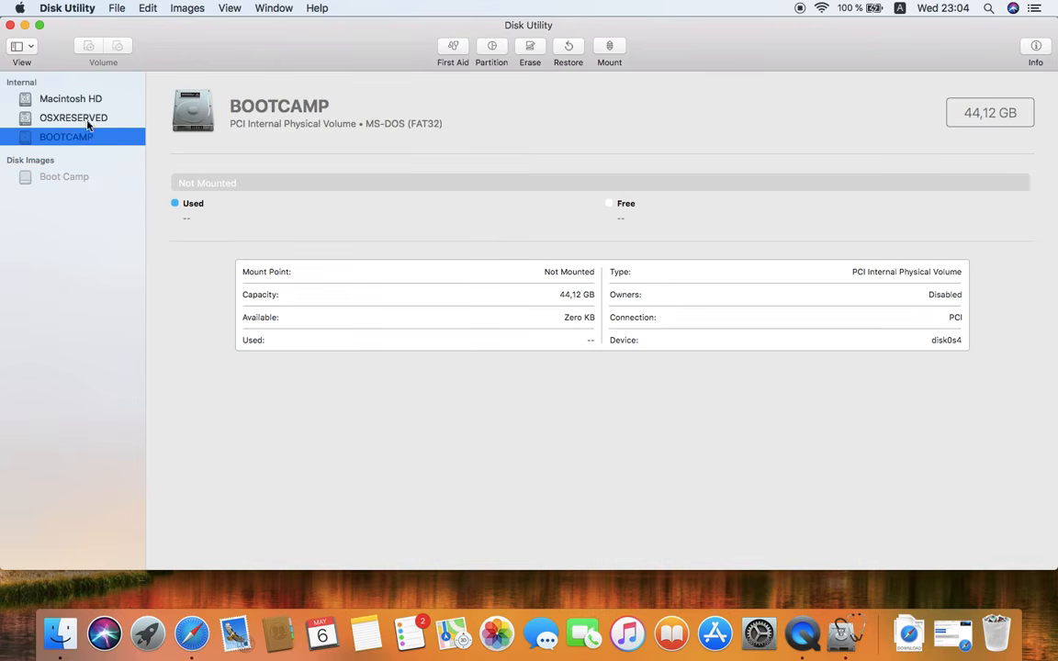
click(82, 119)
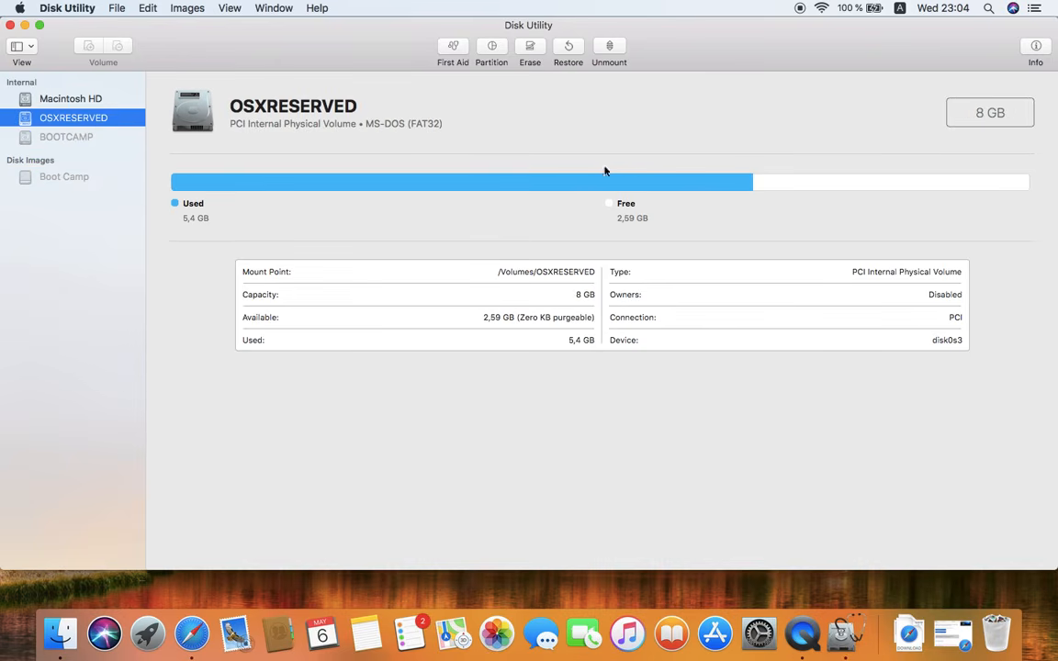
click(529, 51)
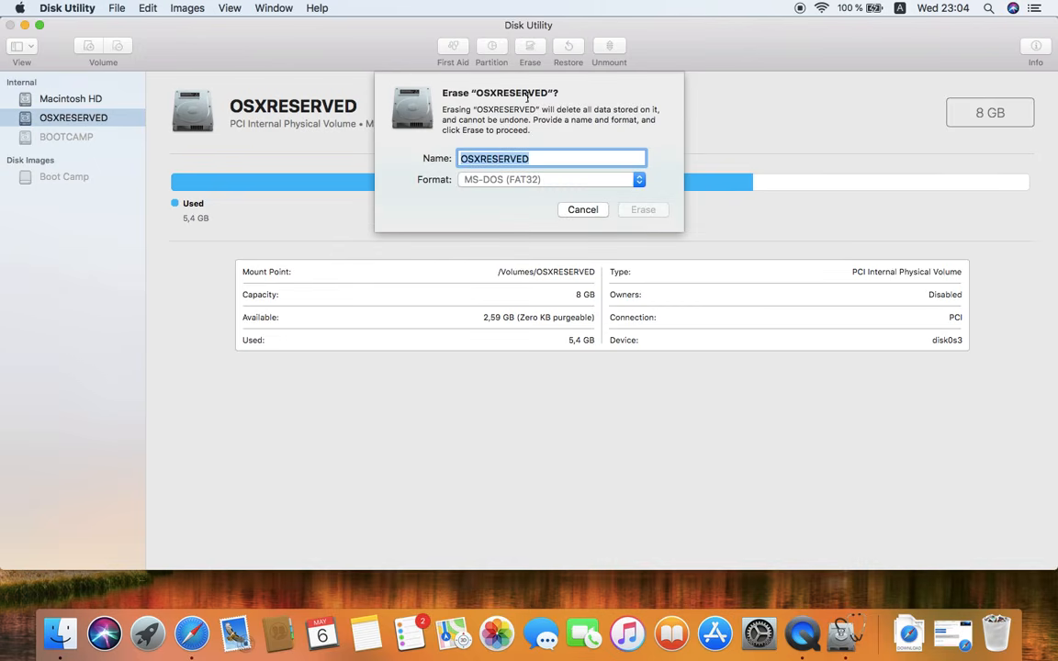
click(583, 210)
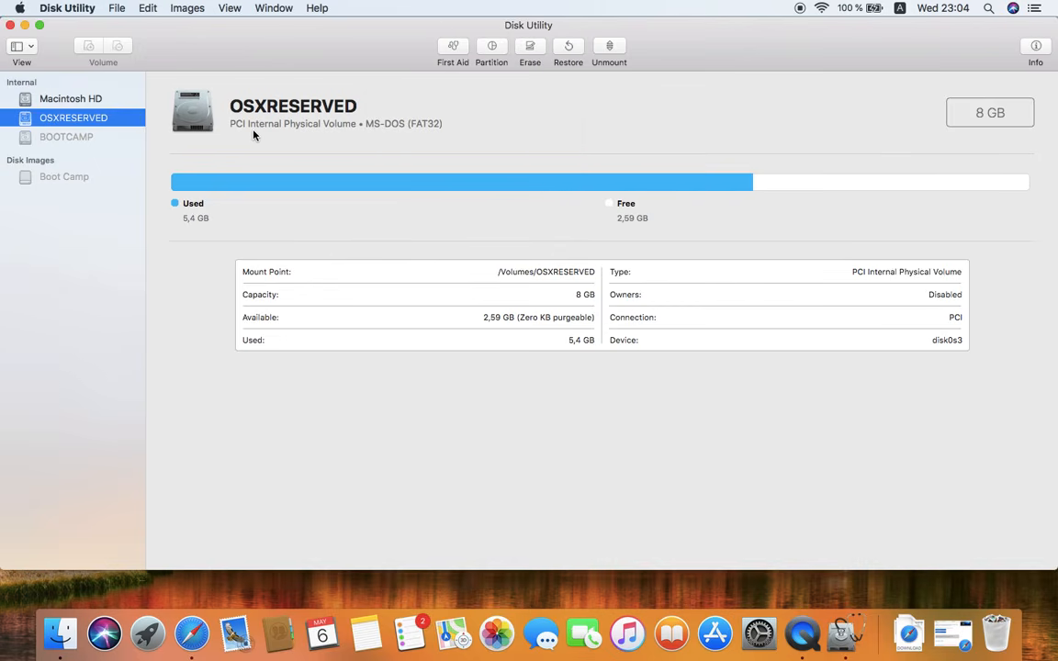
Erase the OSXRESERVED volume in ExFAT format, keeping its name
click(530, 51)
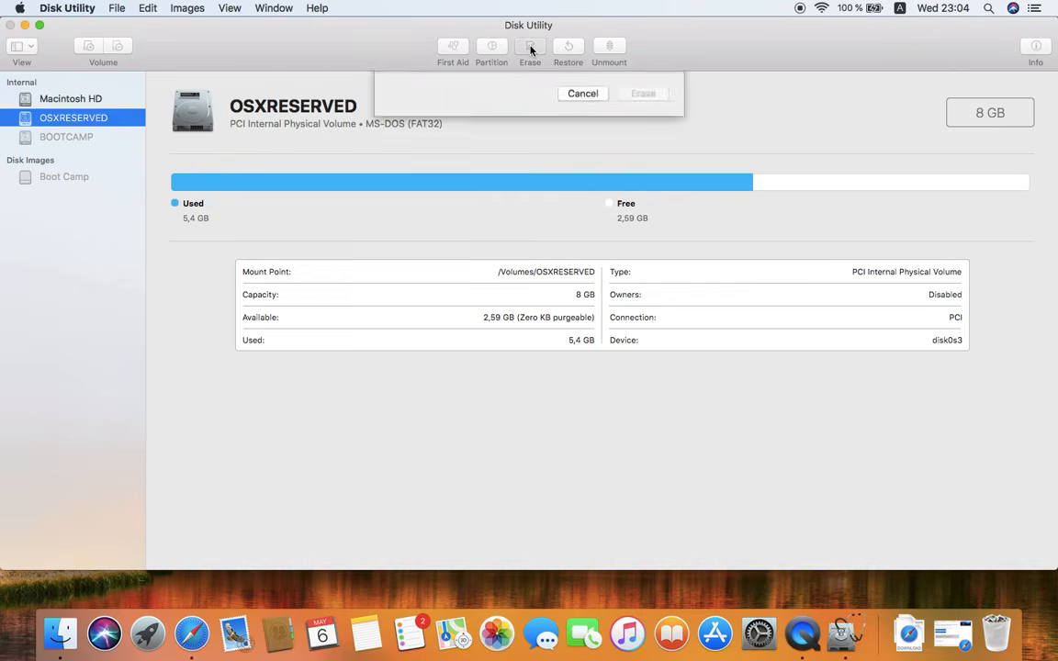
click(528, 179)
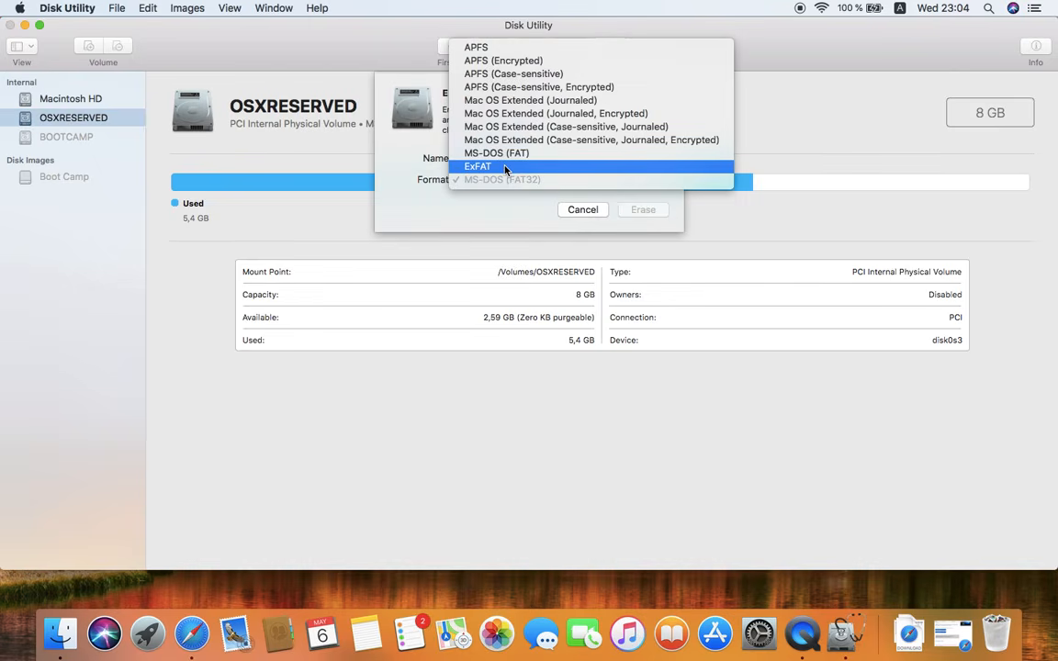
click(504, 168)
click(503, 176)
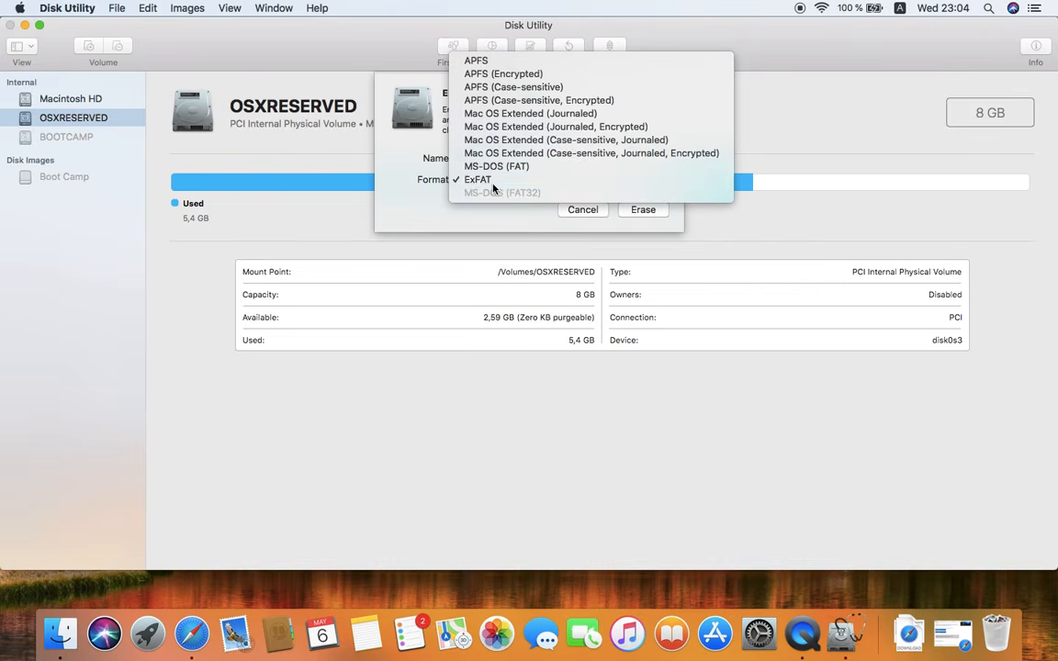
click(496, 182)
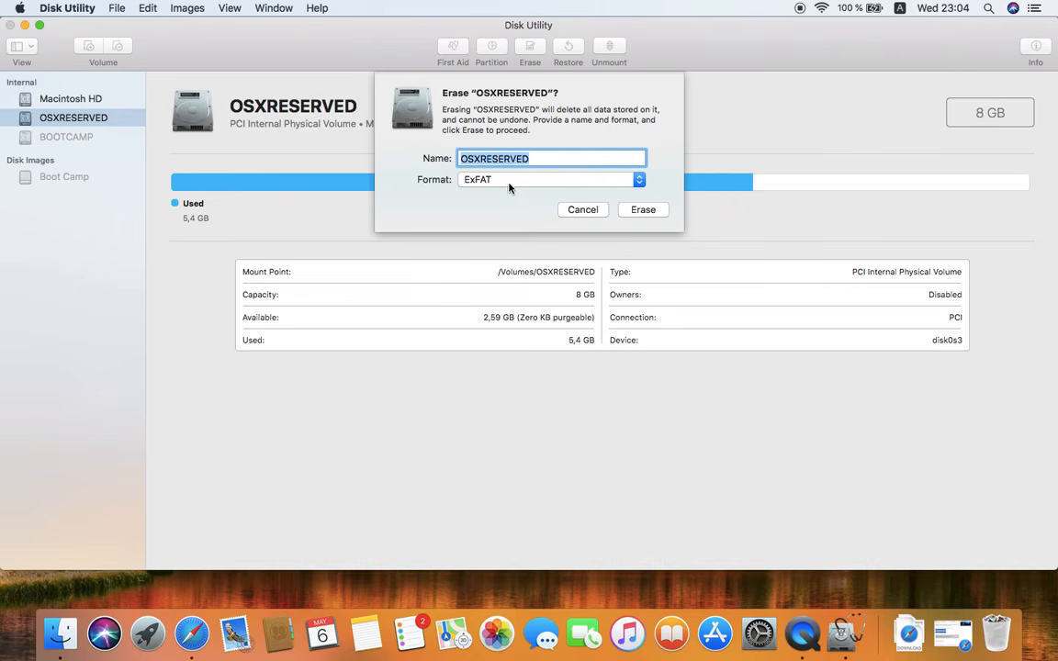
click(640, 210)
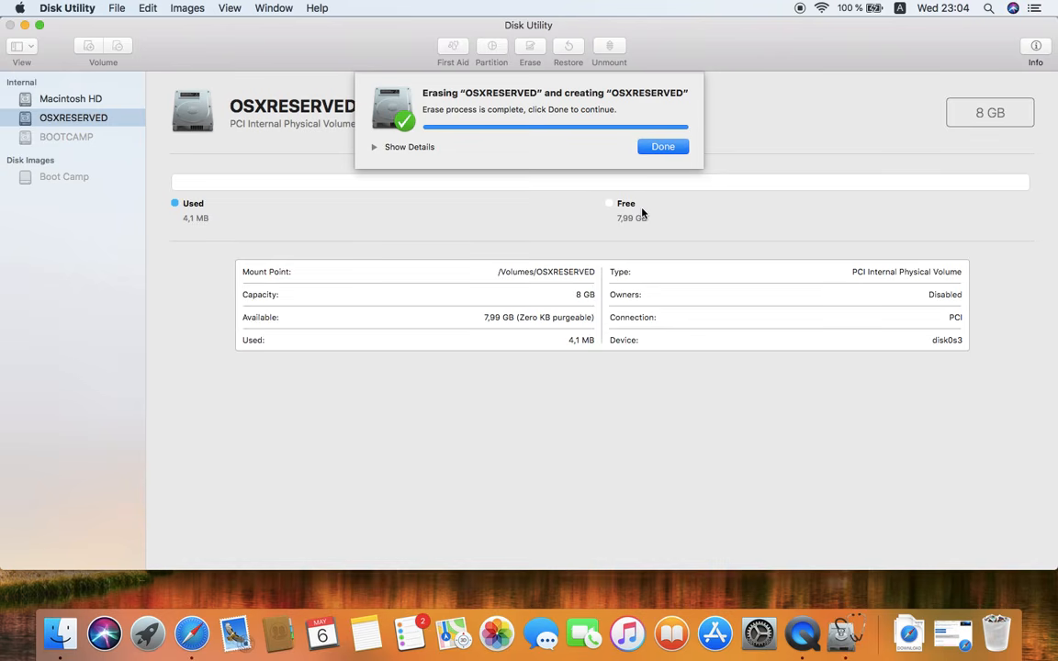
click(657, 150)
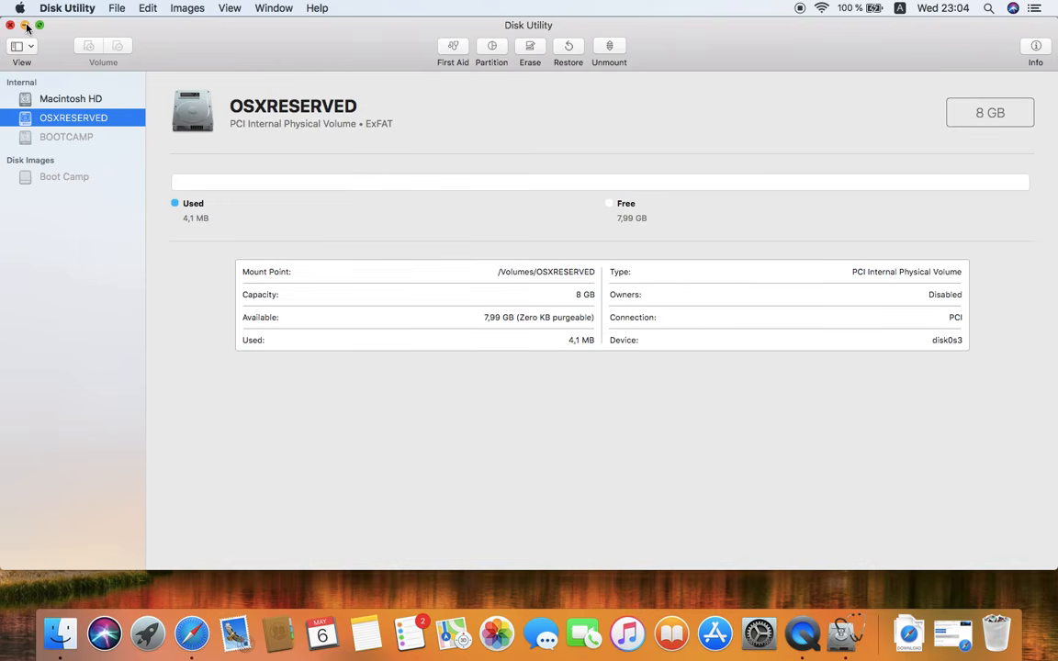
Eject the unmounted Boot Camp disk image
click(66, 180)
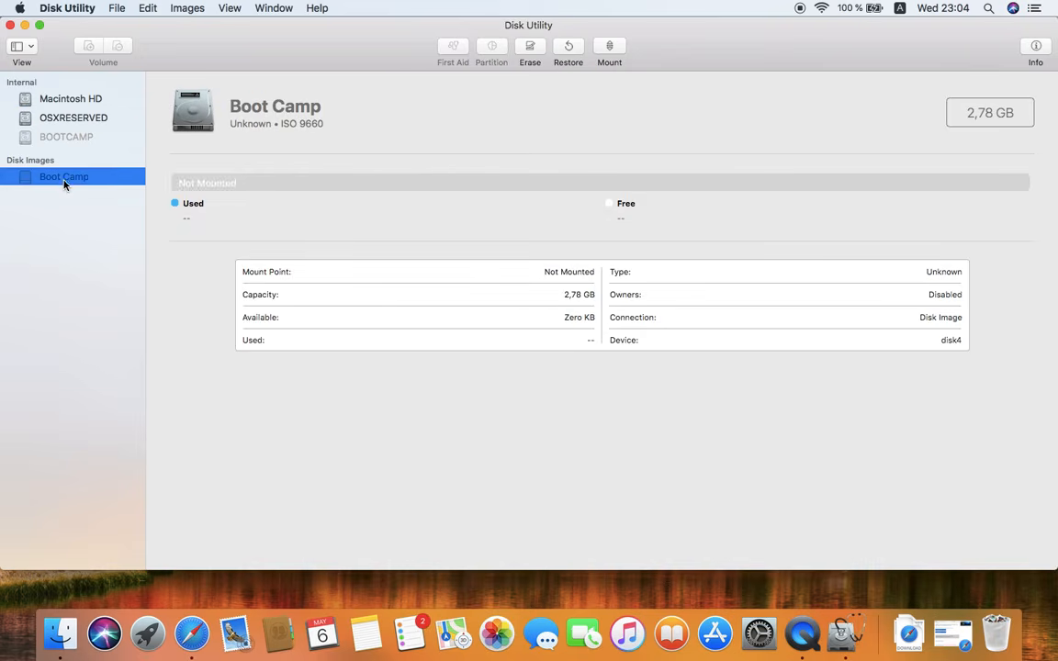
right_click(116, 176)
click(144, 269)
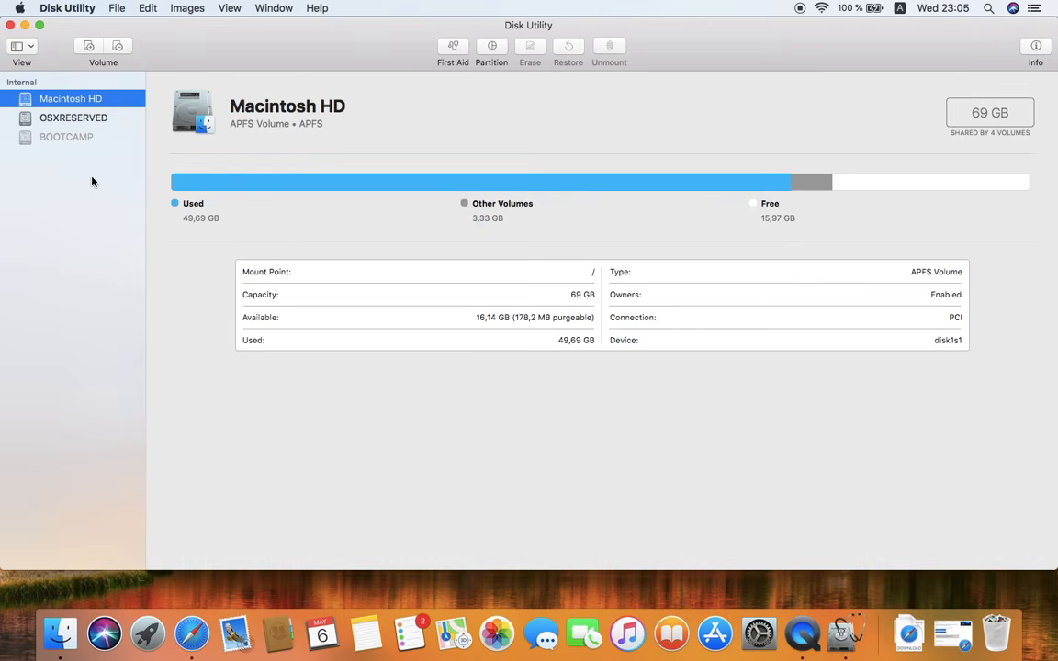
Minimise the Disk Utility window and open Boot Camp Assistant
click(24, 26)
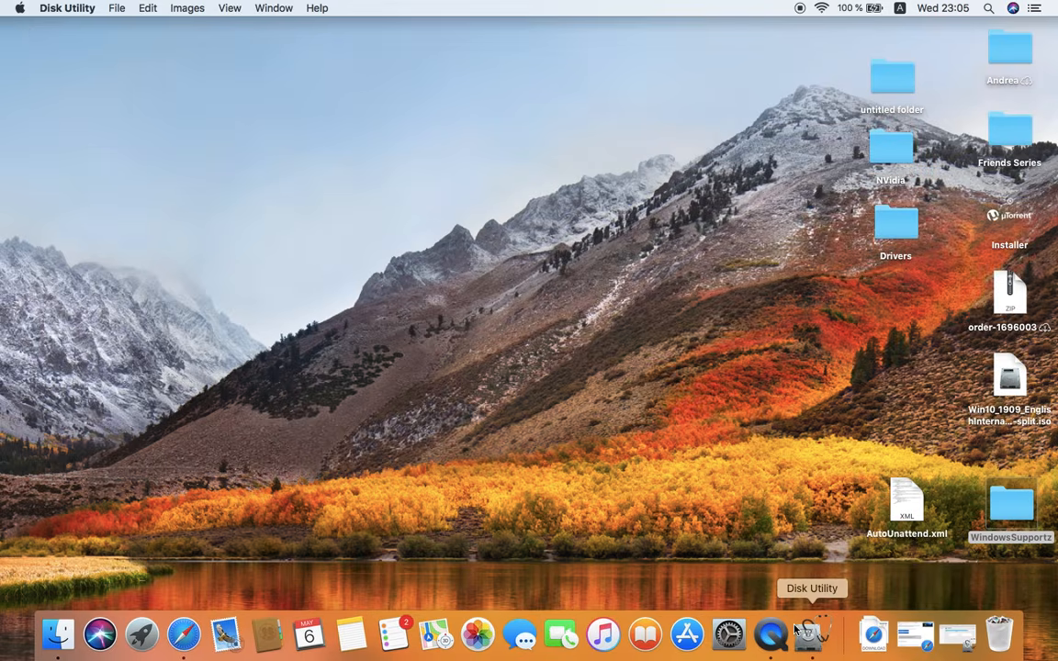
key(F4)
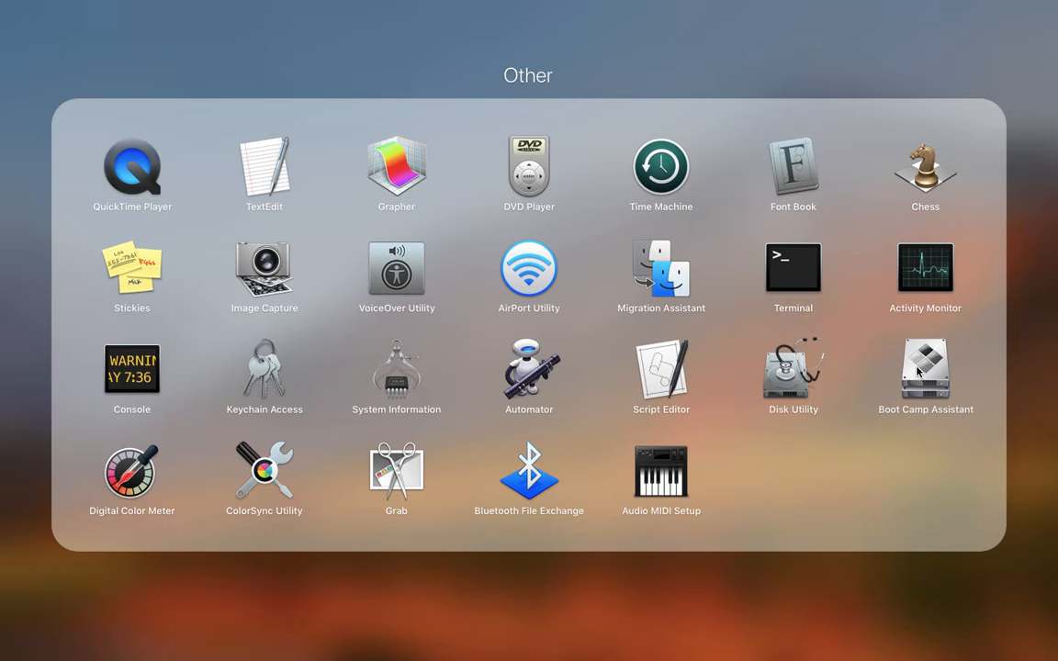
click(924, 368)
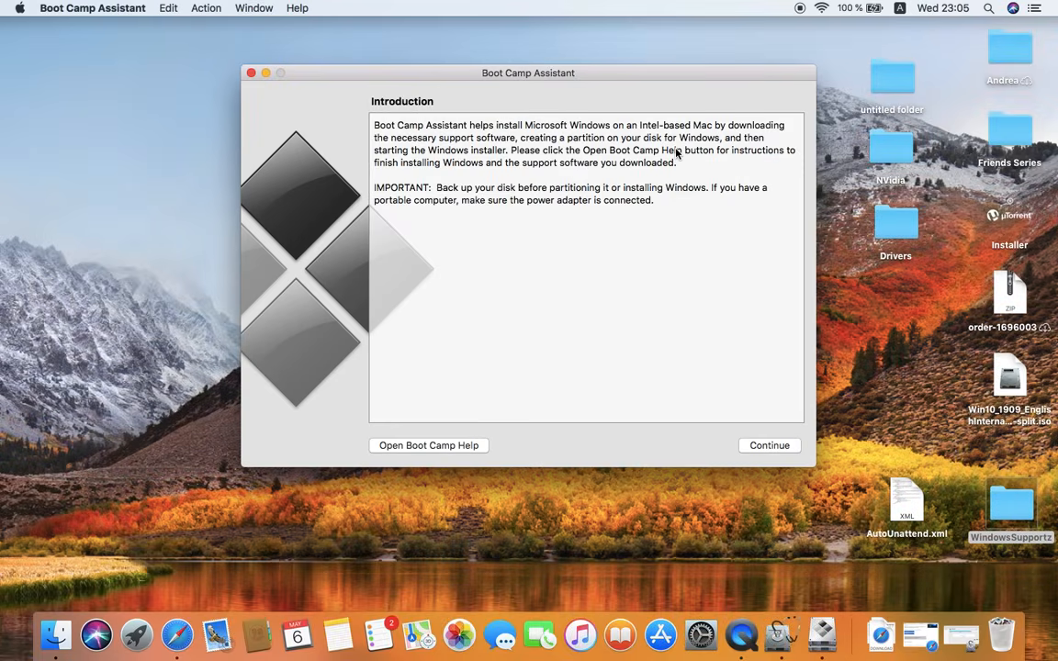
click(250, 8)
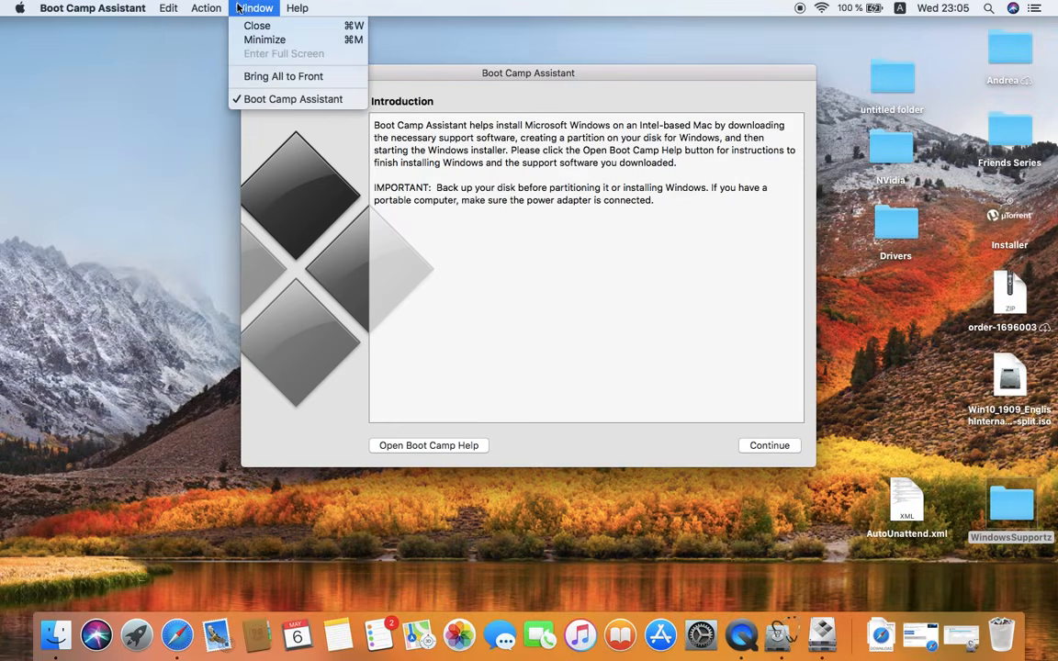
mouse_move(198, 11)
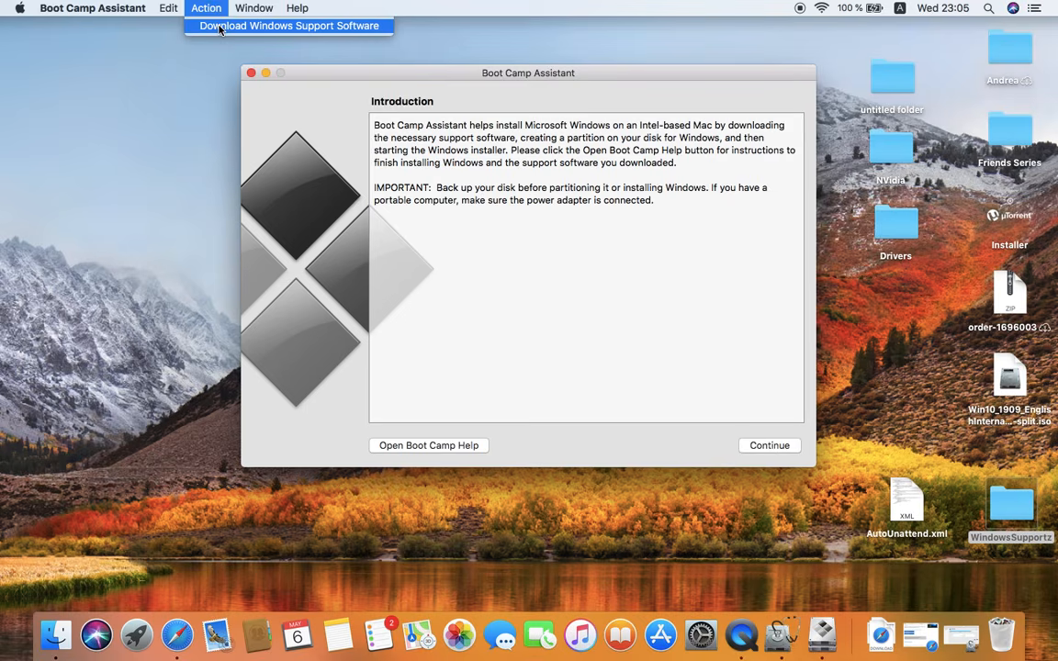
click(220, 26)
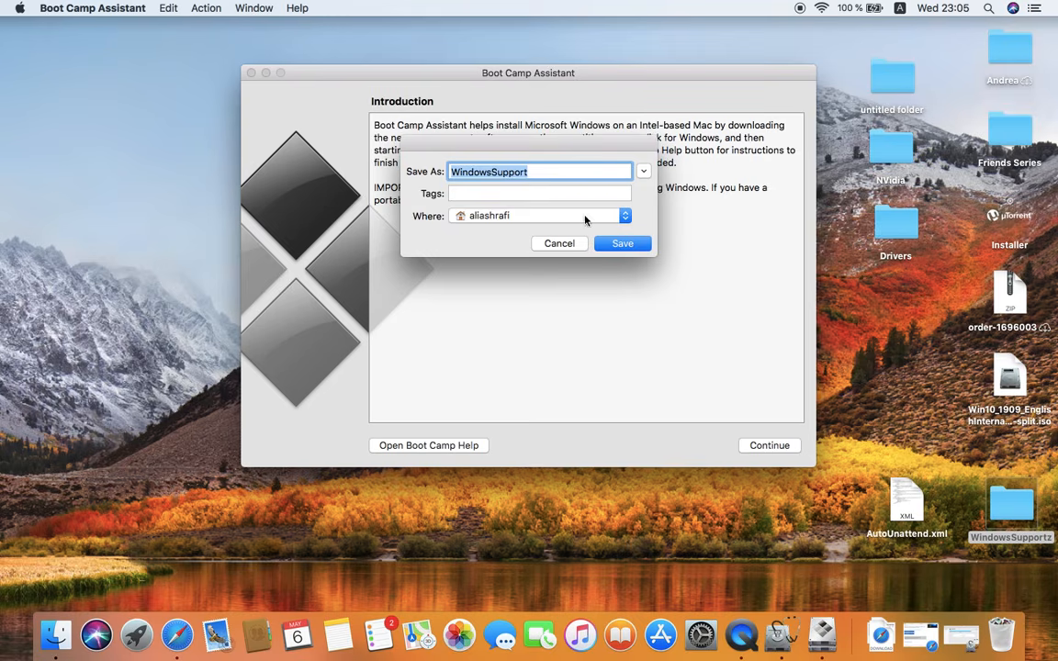
click(557, 243)
Create a new folder named windowssuportfiles on the desktop
mouse_move(884, 83)
mouse_down()
mouse_move(865, 76)
mouse_move(874, 80)
mouse_up()
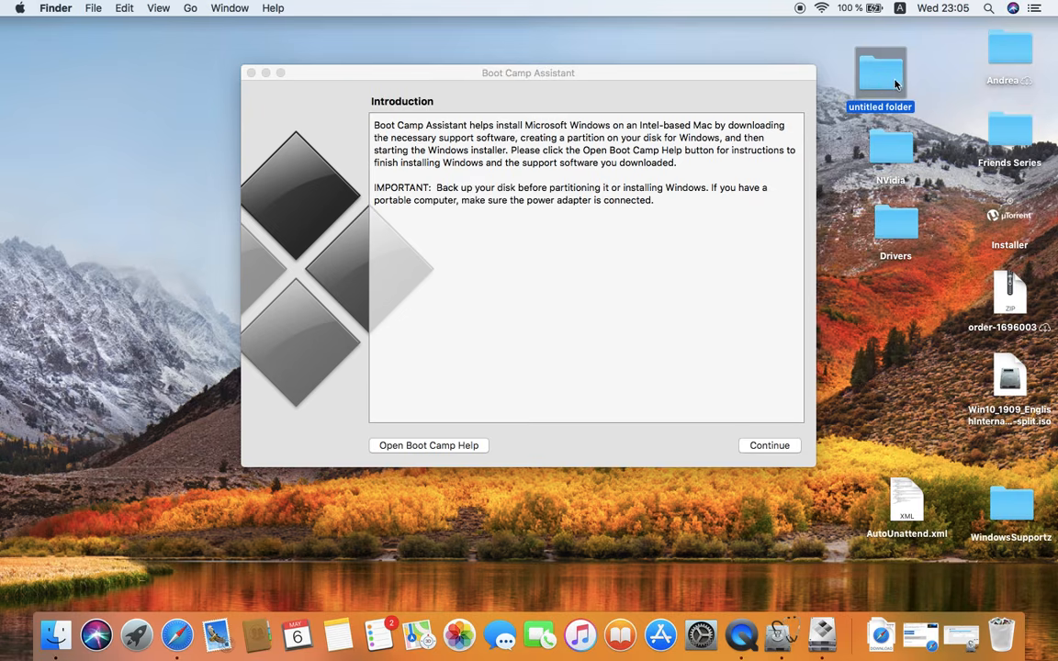
drag(877, 82, 900, 82)
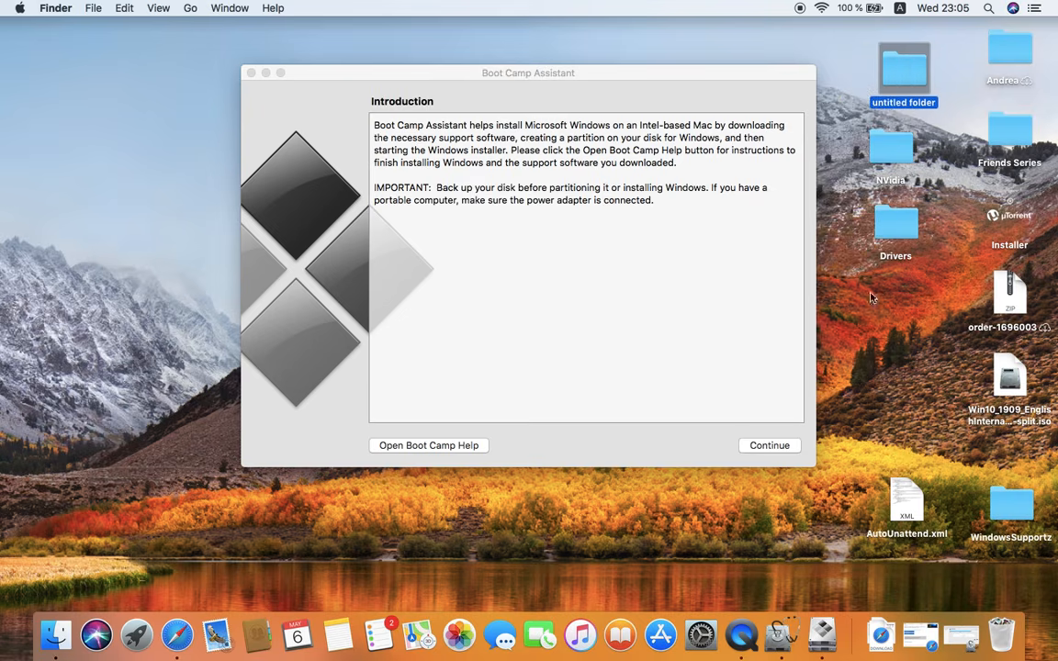
right_click(876, 321)
click(888, 329)
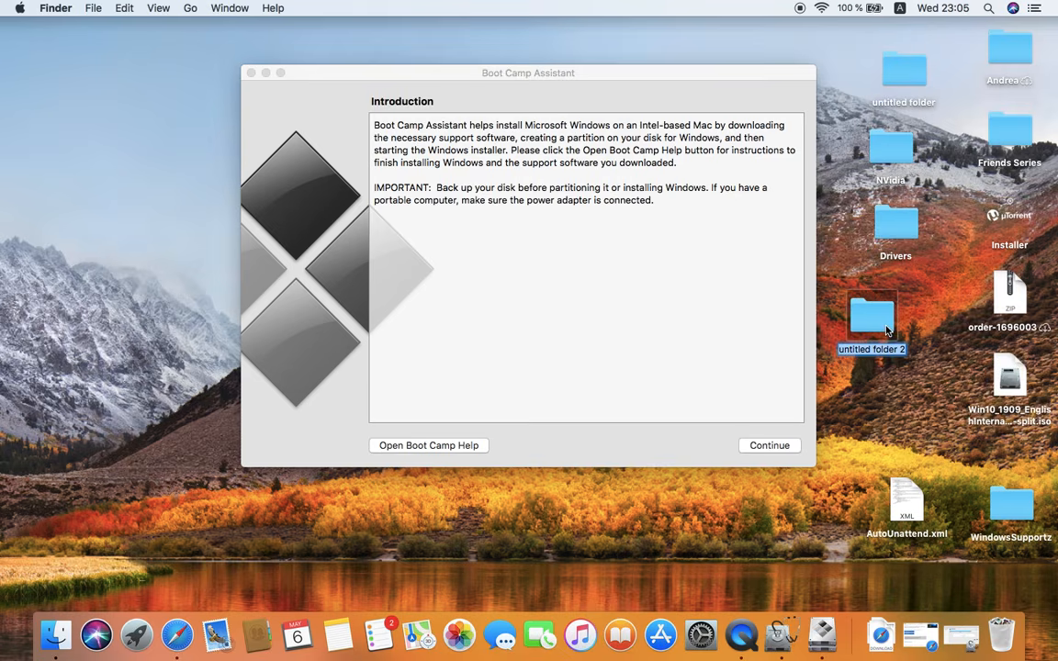
text(windows)
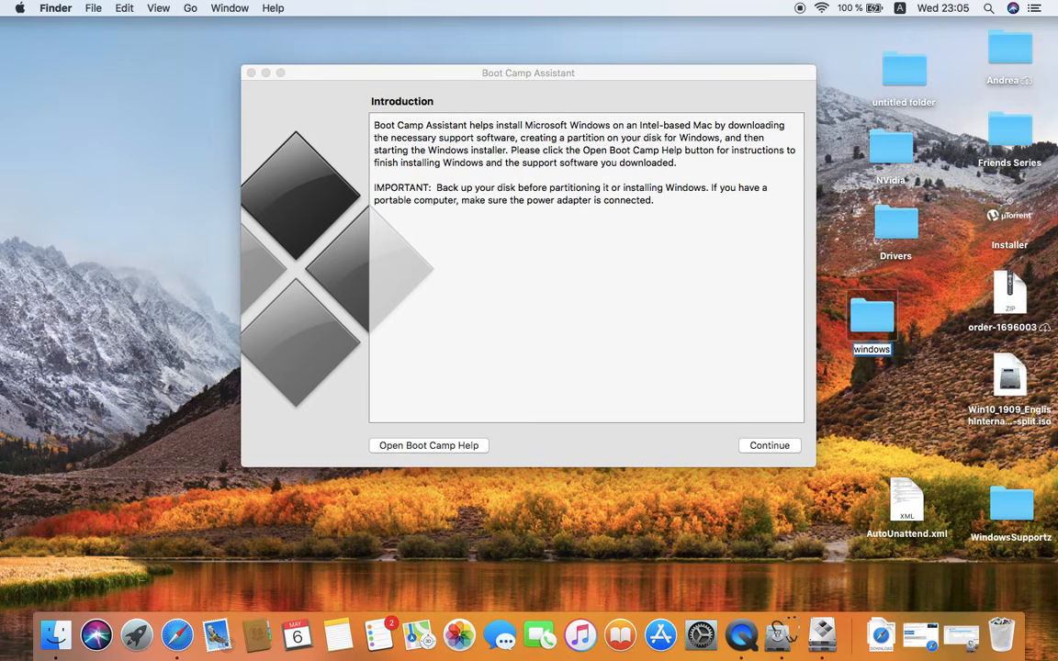
text(suportfiles)
key(Return)
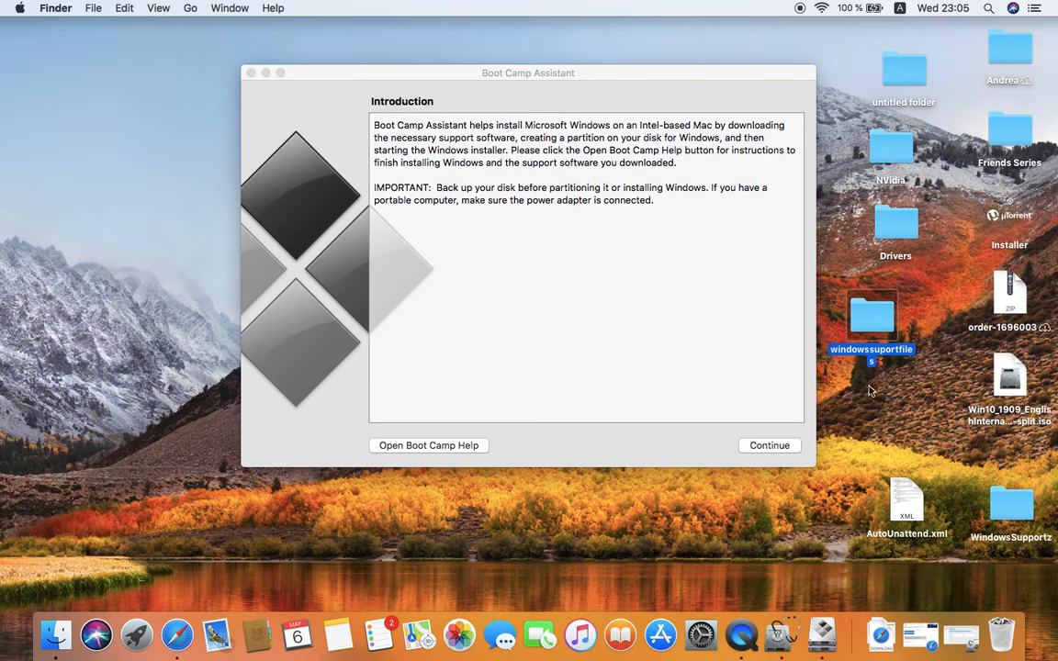
Download the Windows support software to the iCloud Desktop as WindowsSupport, authorising the download with the account password
click(212, 7)
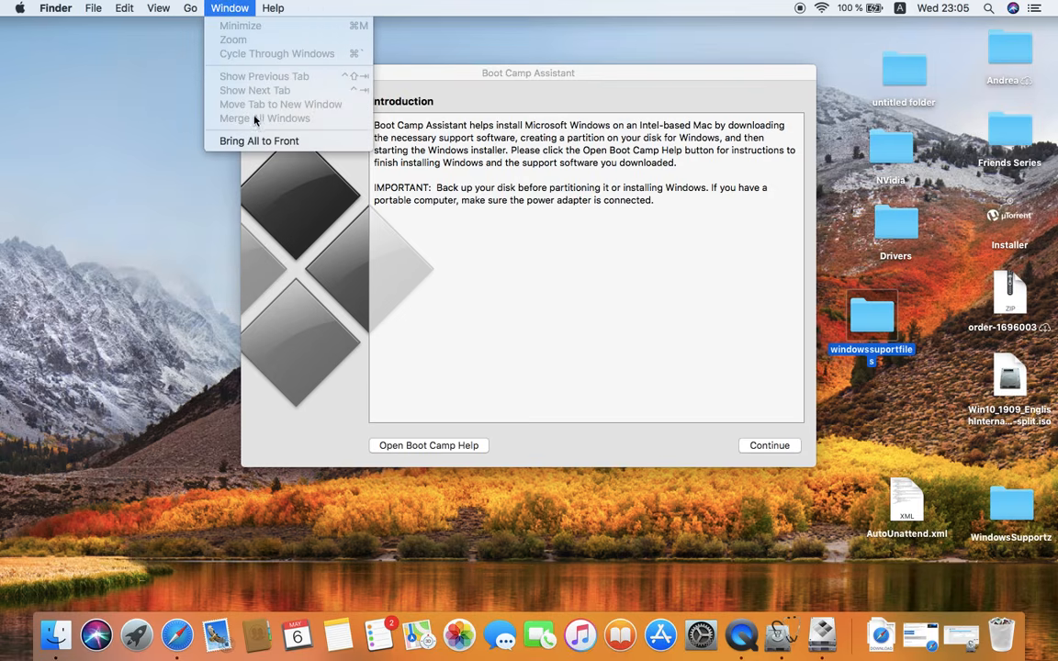
click(349, 137)
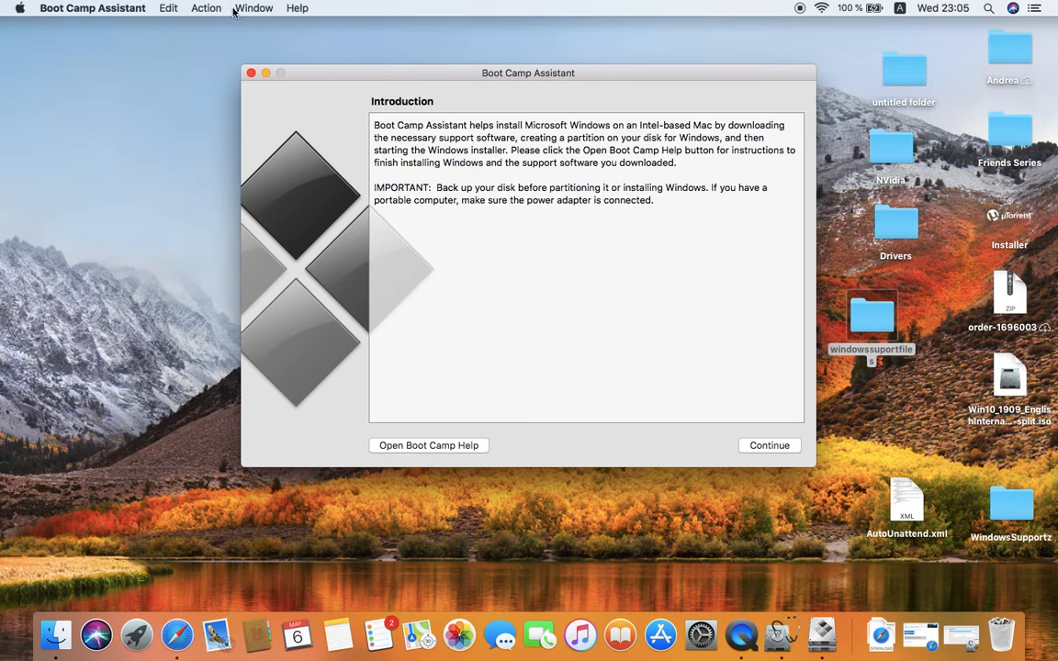
click(204, 9)
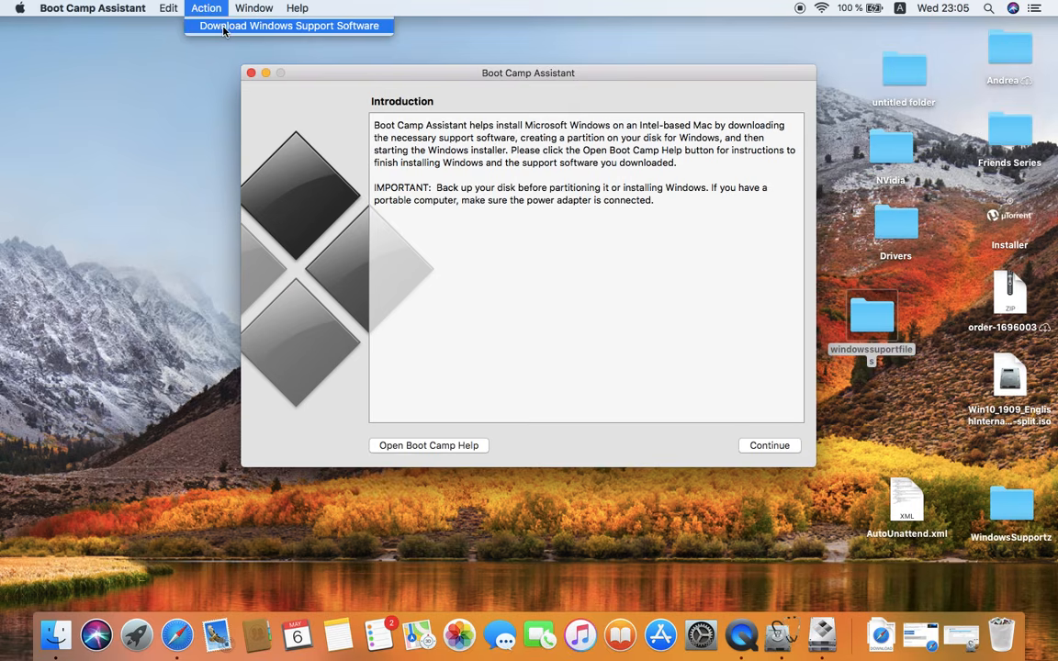
click(224, 27)
click(489, 218)
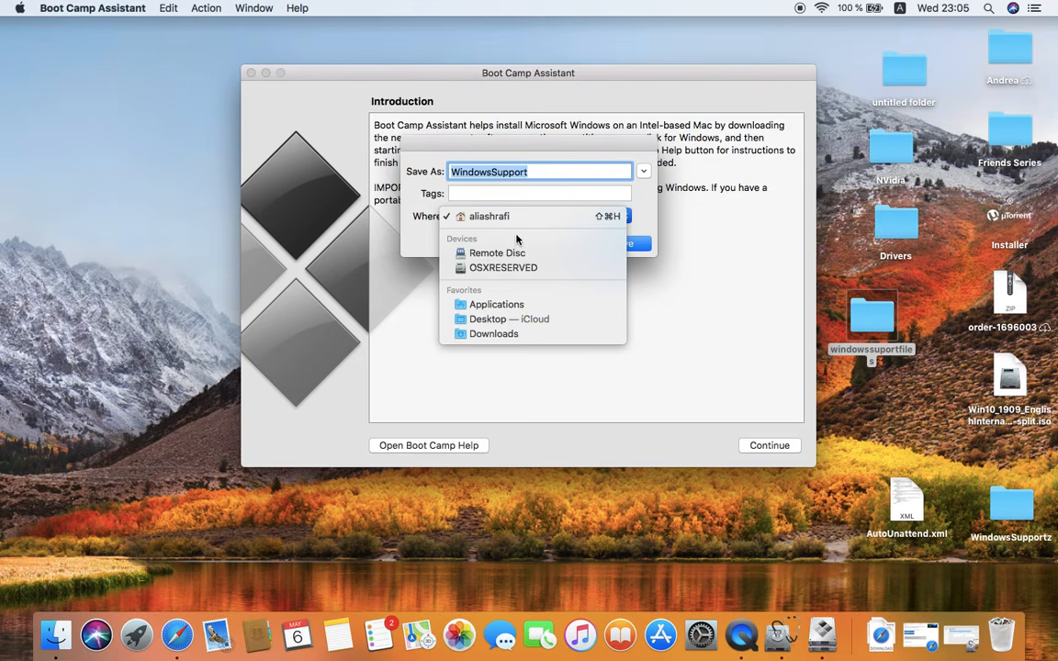
click(505, 319)
click(502, 192)
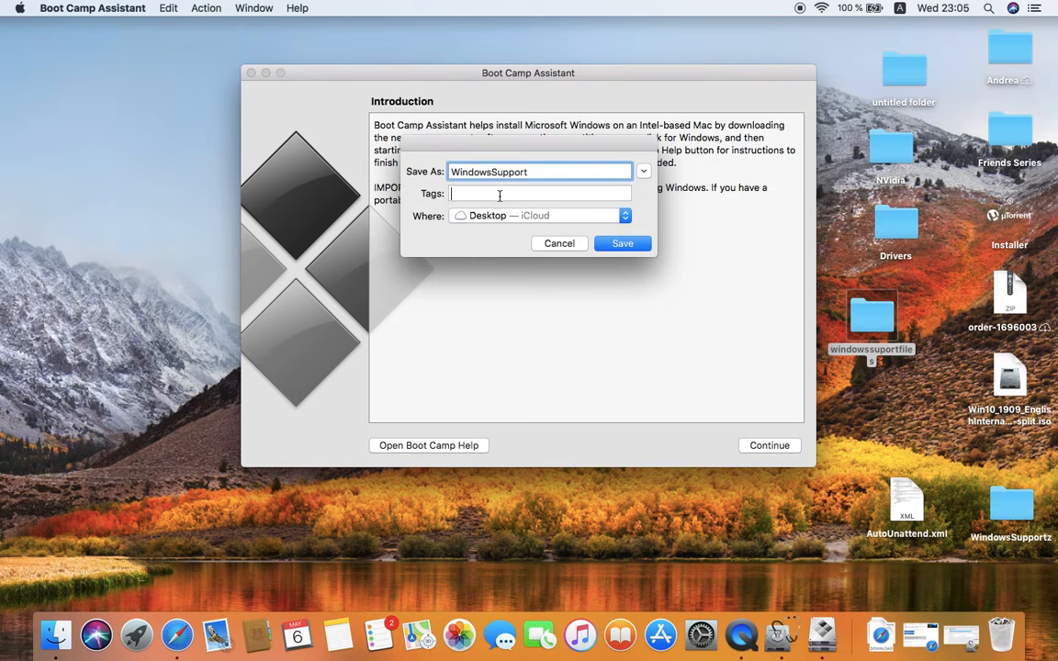
click(645, 211)
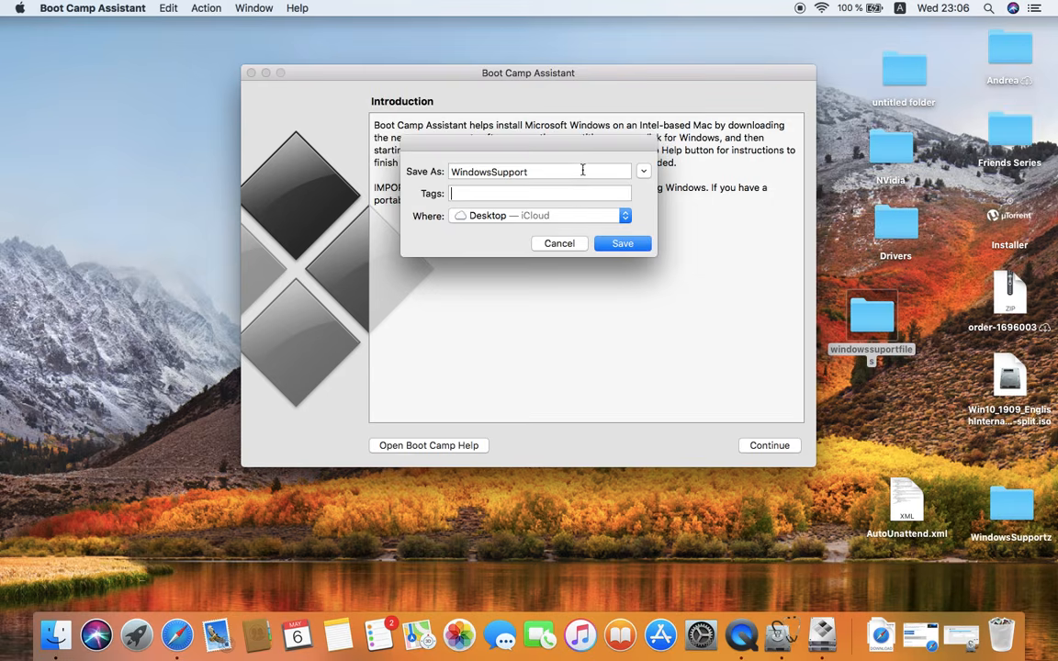
click(621, 244)
text(***********)
key(Return)
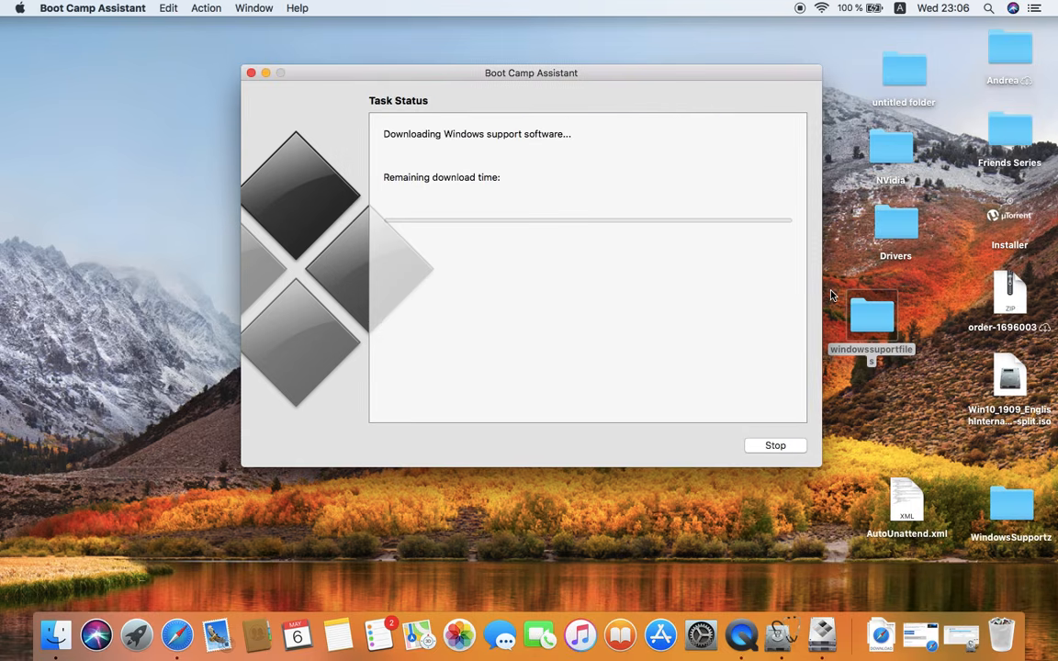
click(872, 313)
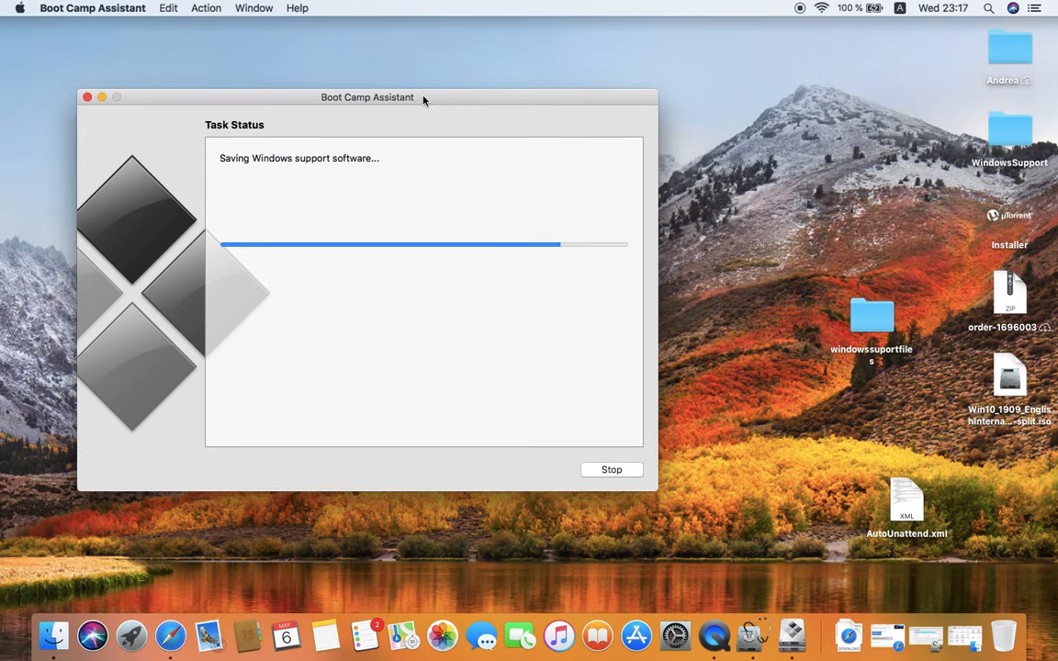
Allow the helper tool with the account password to finish saving the support software, and quit Boot Camp Assistant
drag(423, 95, 537, 78)
drag(635, 79, 605, 80)
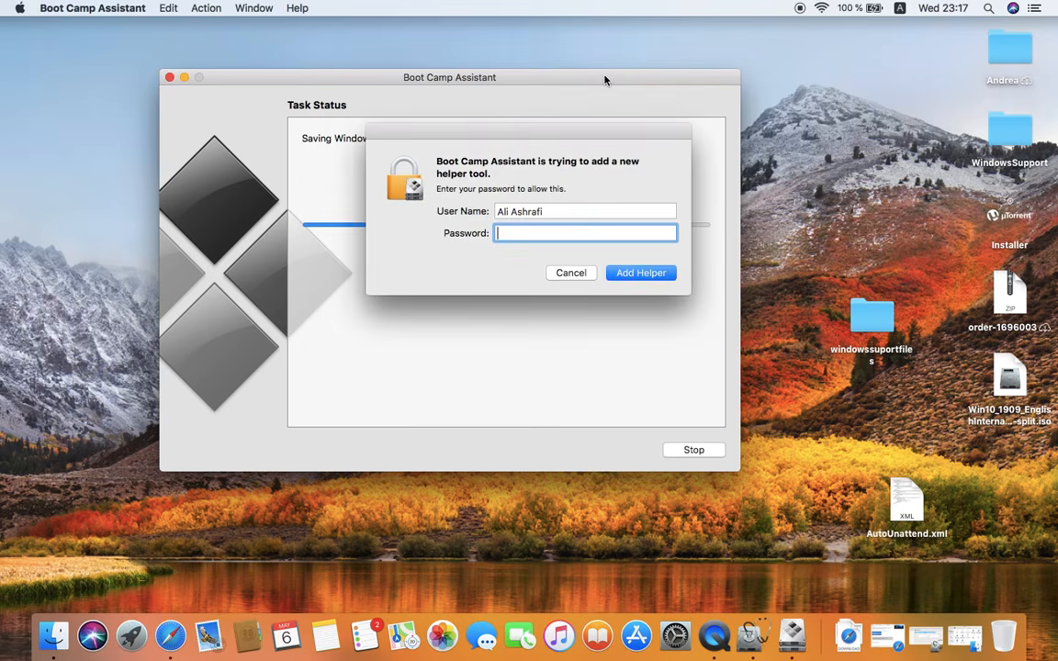
text(•••••••••••)
key(Return)
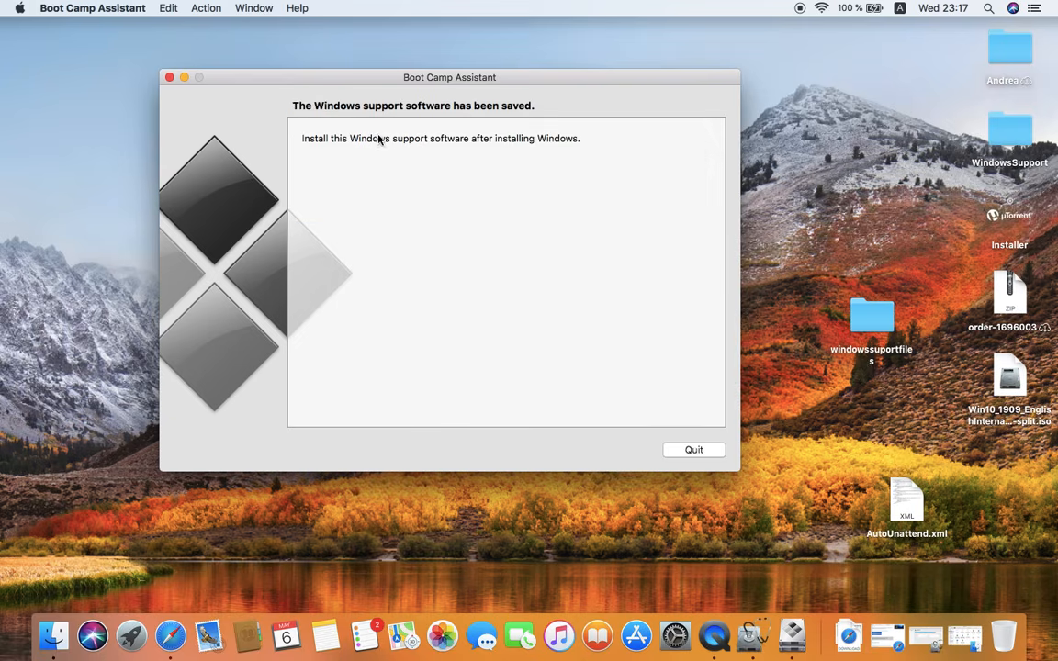
click(684, 449)
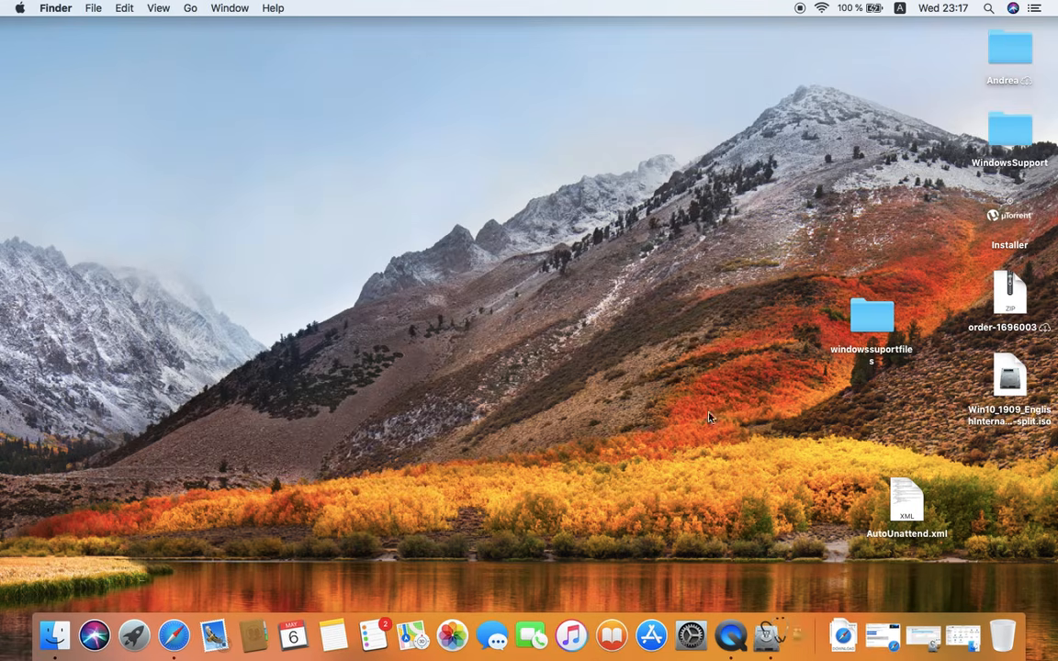
Open the WindowsSupport and windowssuportfiles desktop folders in separate windows, arranged so the contents of both can be reached
click(1008, 132)
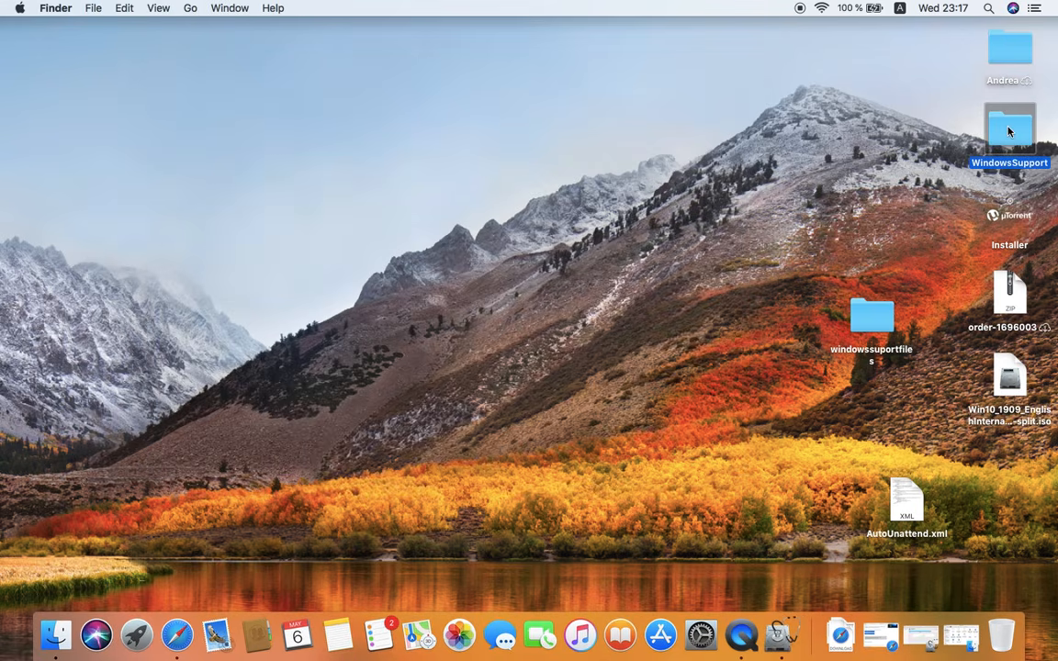
double_click(1008, 132)
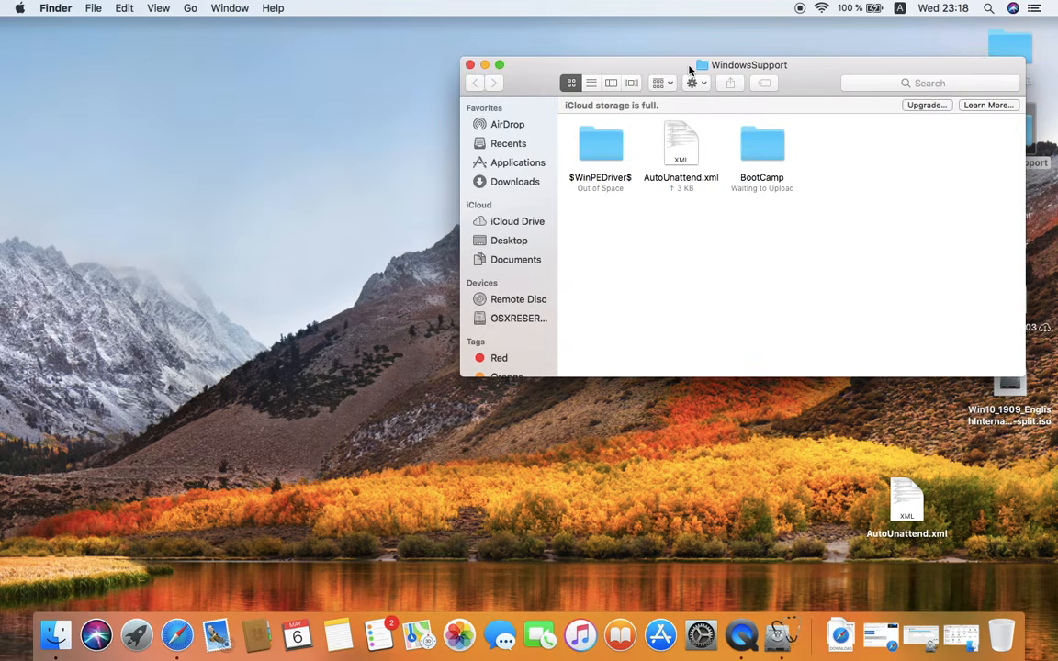
drag(807, 81, 383, 61)
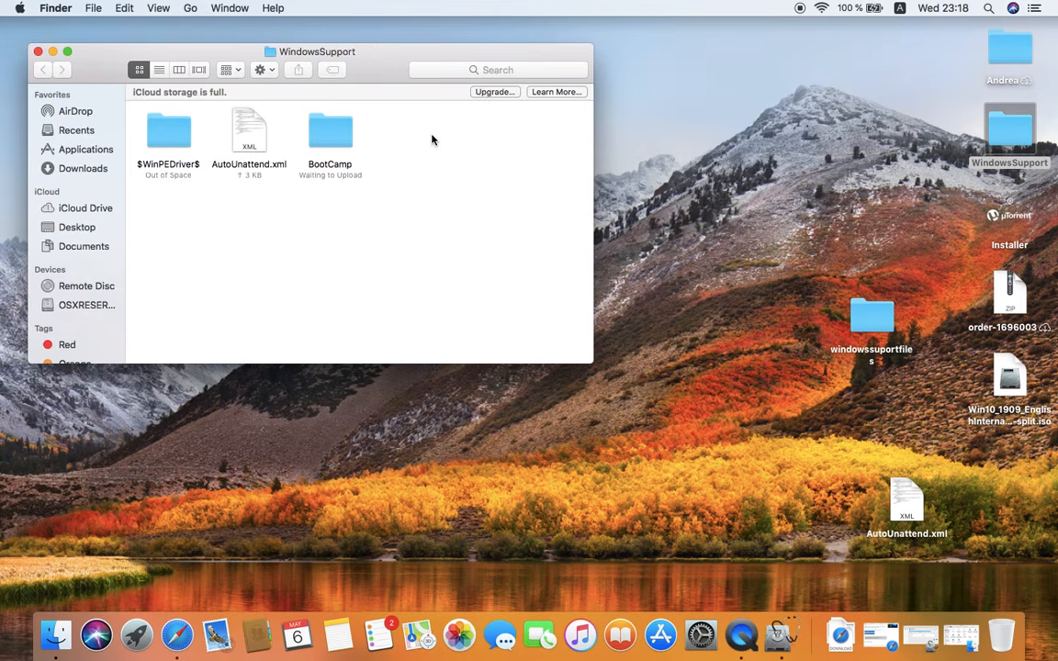
drag(431, 140, 371, 216)
click(880, 213)
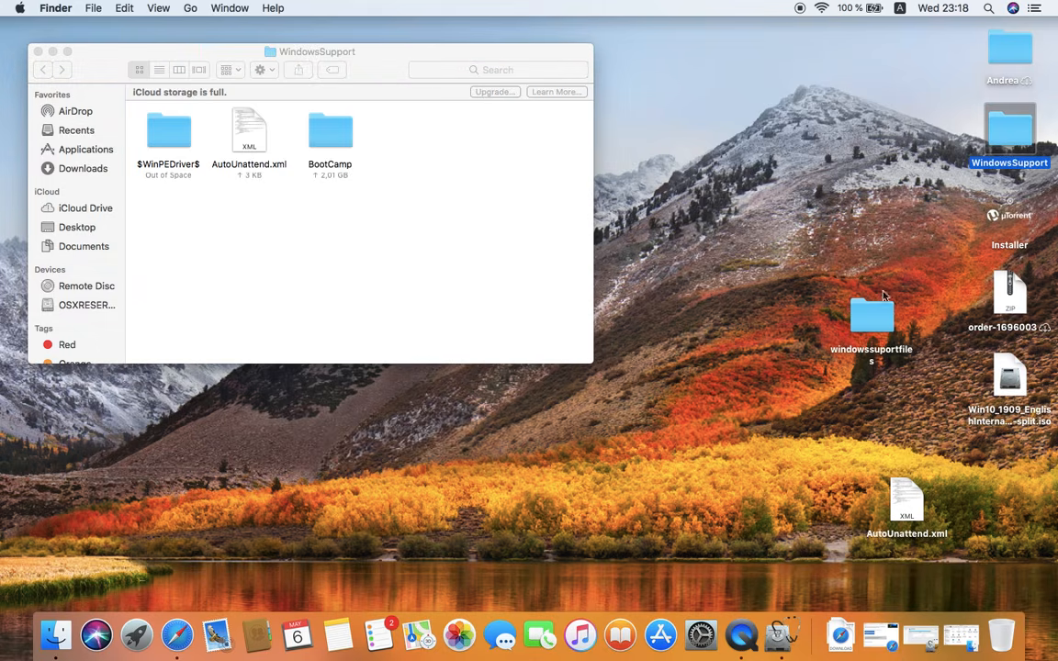
click(878, 314)
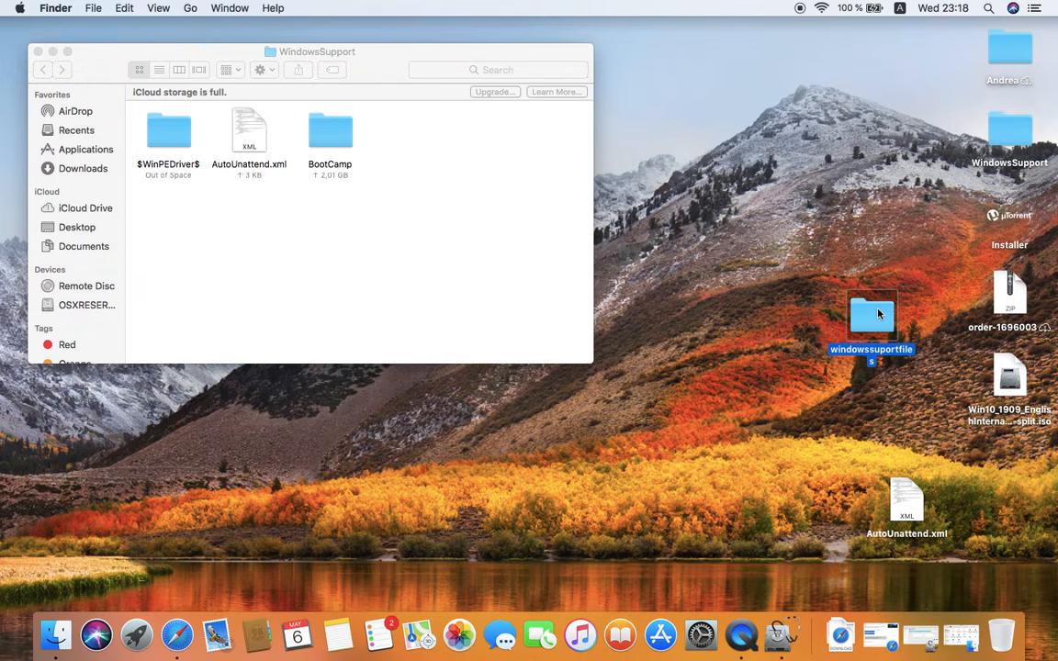
double_click(878, 314)
drag(449, 66, 790, 157)
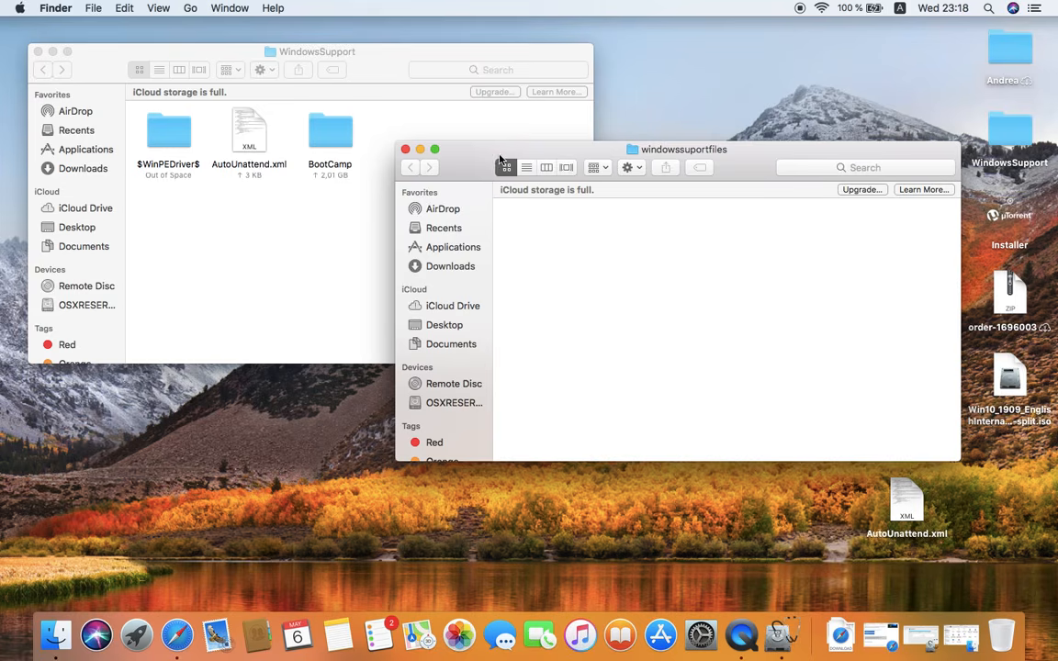
drag(501, 157, 524, 150)
Move $WinPEDriver$, AutoUnattend.xml and BootCamp from WindowsSupport into windowssuportfiles, and close the WindowsSupport window
drag(383, 122, 125, 145)
drag(239, 129, 741, 284)
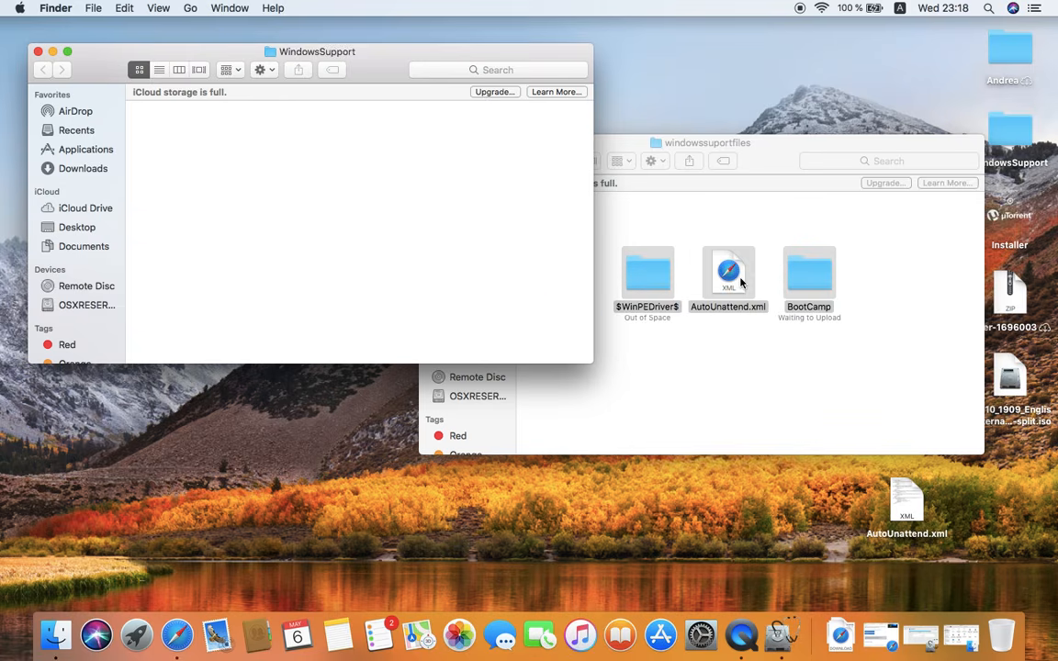
click(737, 154)
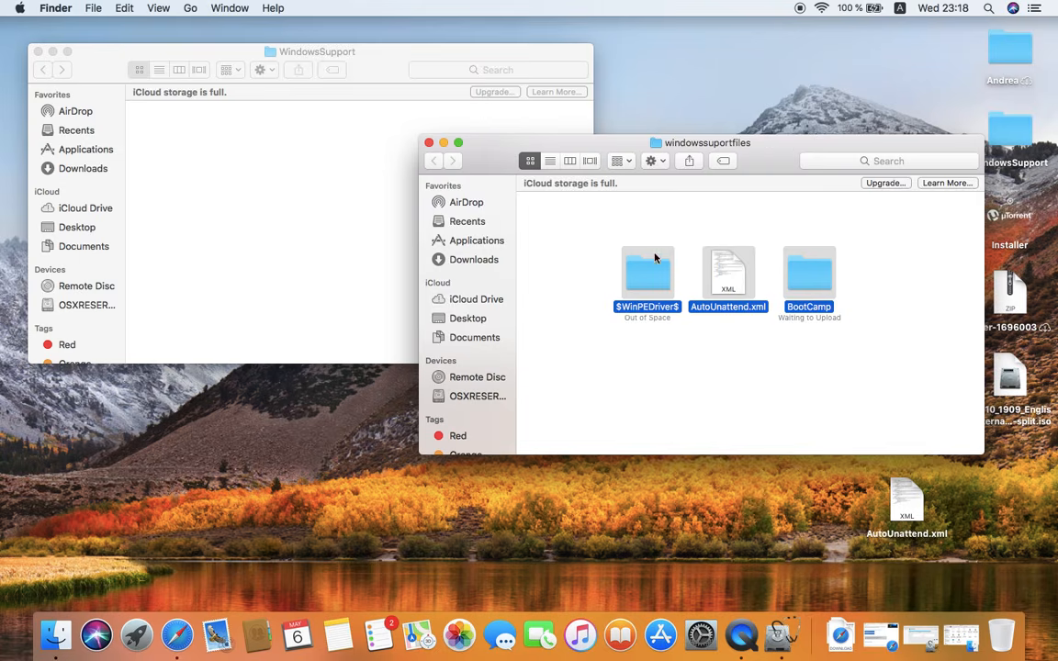
drag(642, 271, 549, 224)
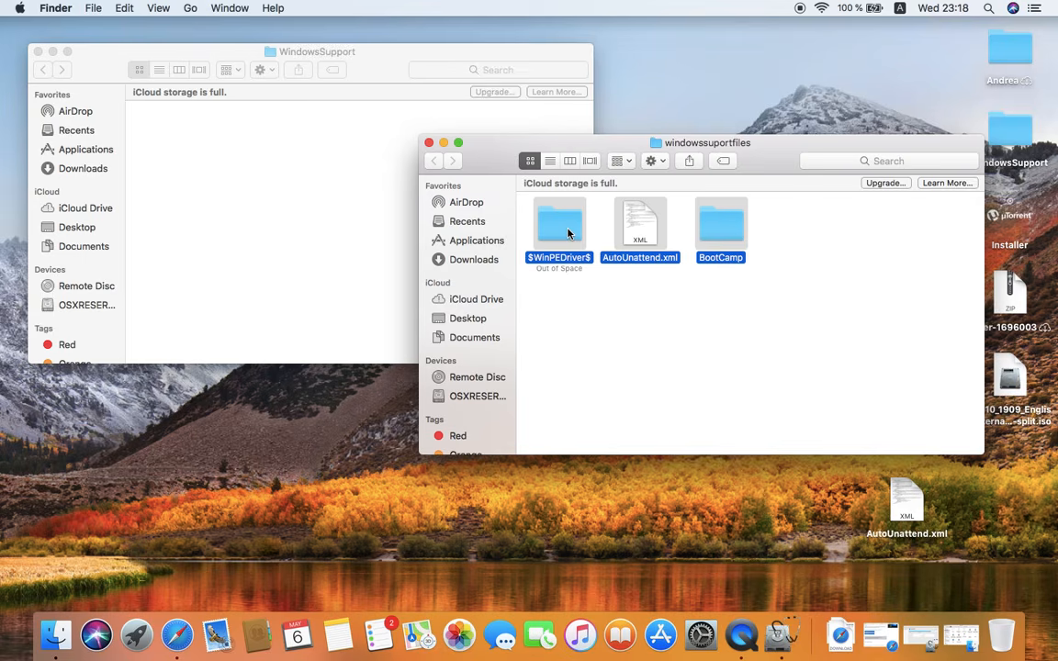
click(38, 51)
drag(796, 143, 542, 117)
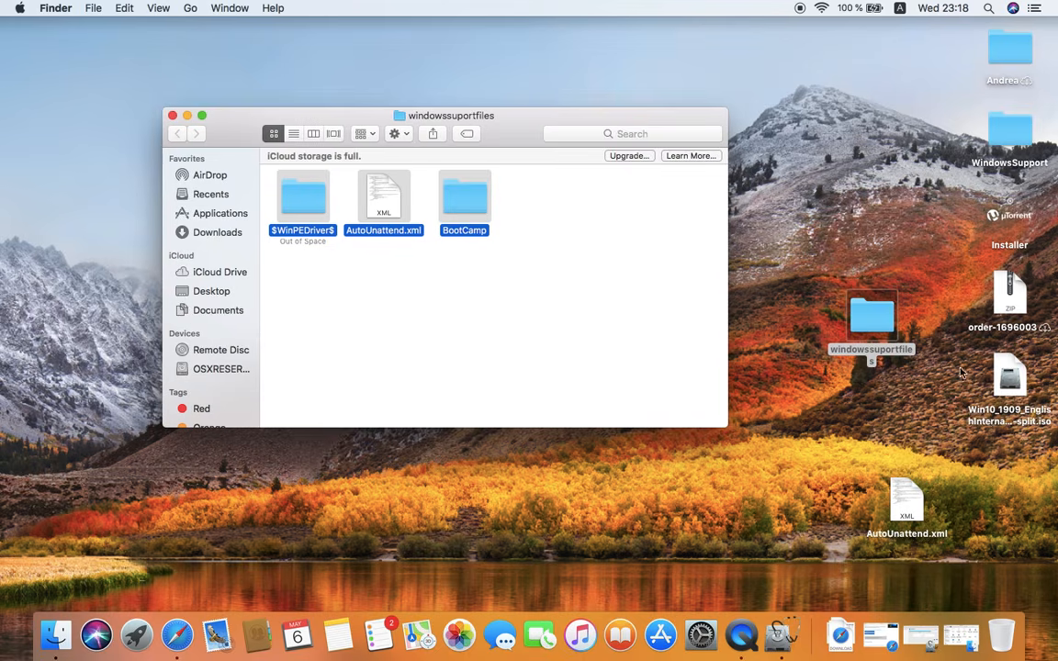
Mount the Win10_1909_EnglishInternational_x64.iso-split.iso disk image from the desktop and open its contents
right_click(1007, 383)
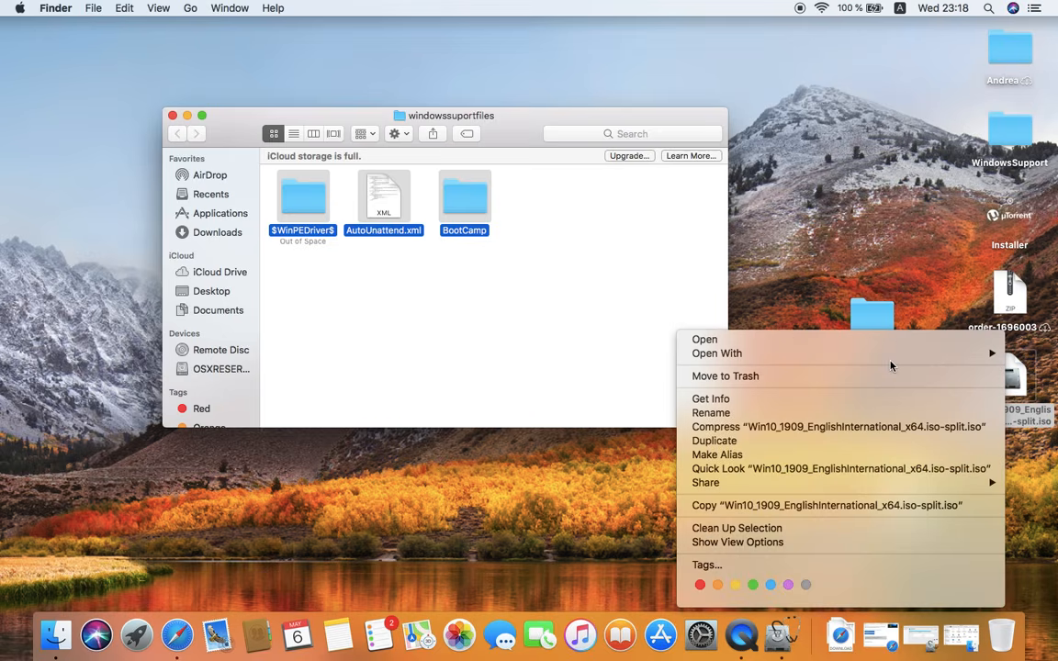
click(878, 258)
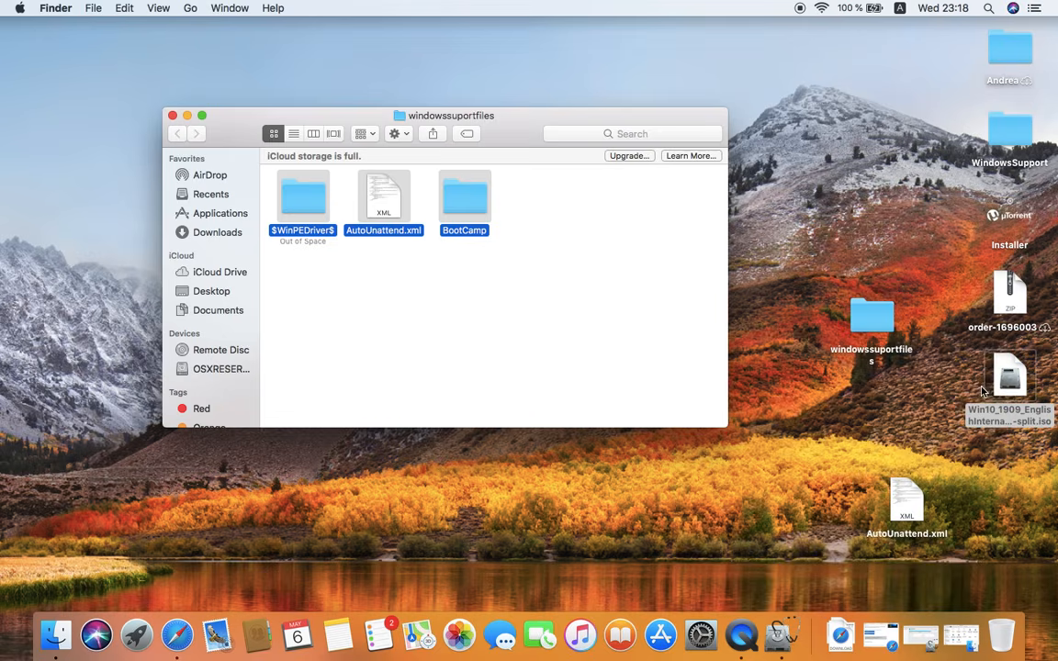
double_click(1004, 378)
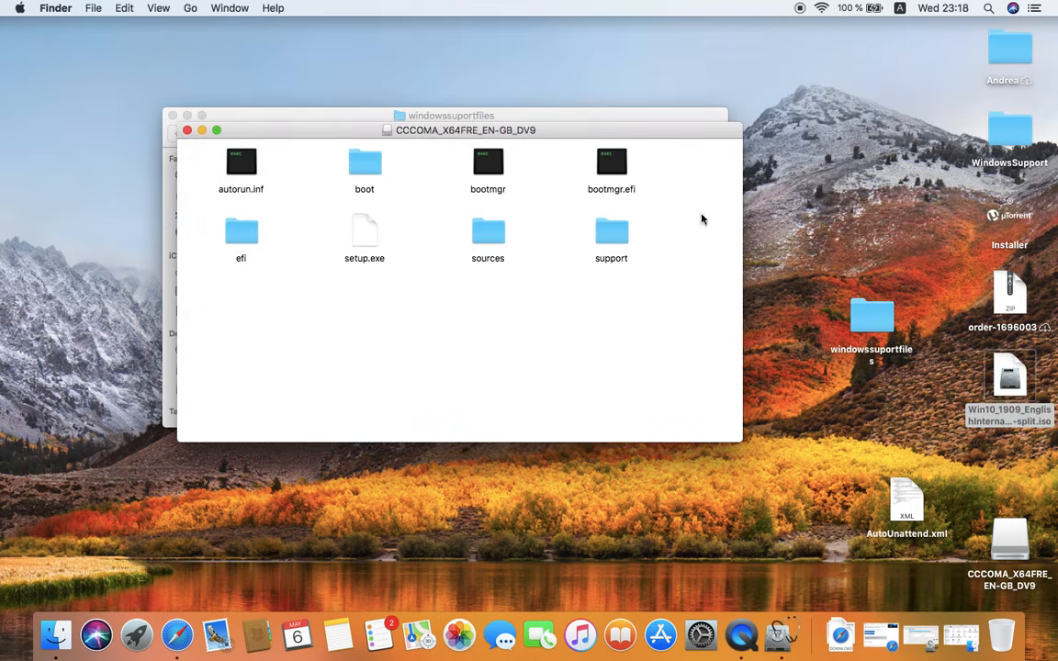
Copy the entire contents of the CCCOMA_X64FRE_EN-GB_DV9 image into windowssuportfiles, and close the image's window
drag(1010, 381, 965, 381)
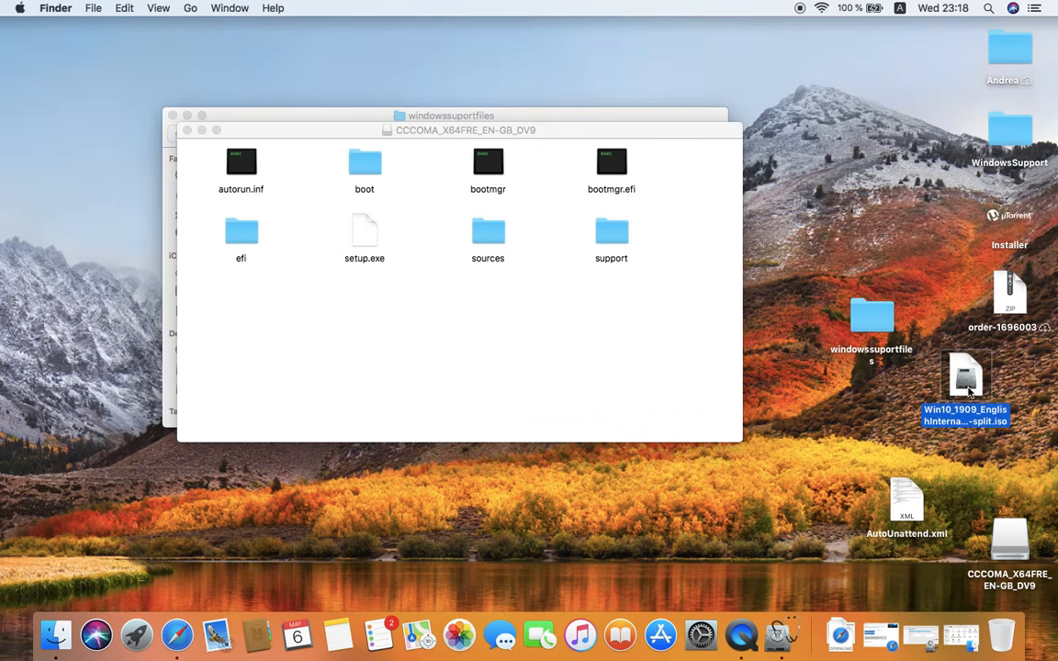
drag(661, 134, 660, 276)
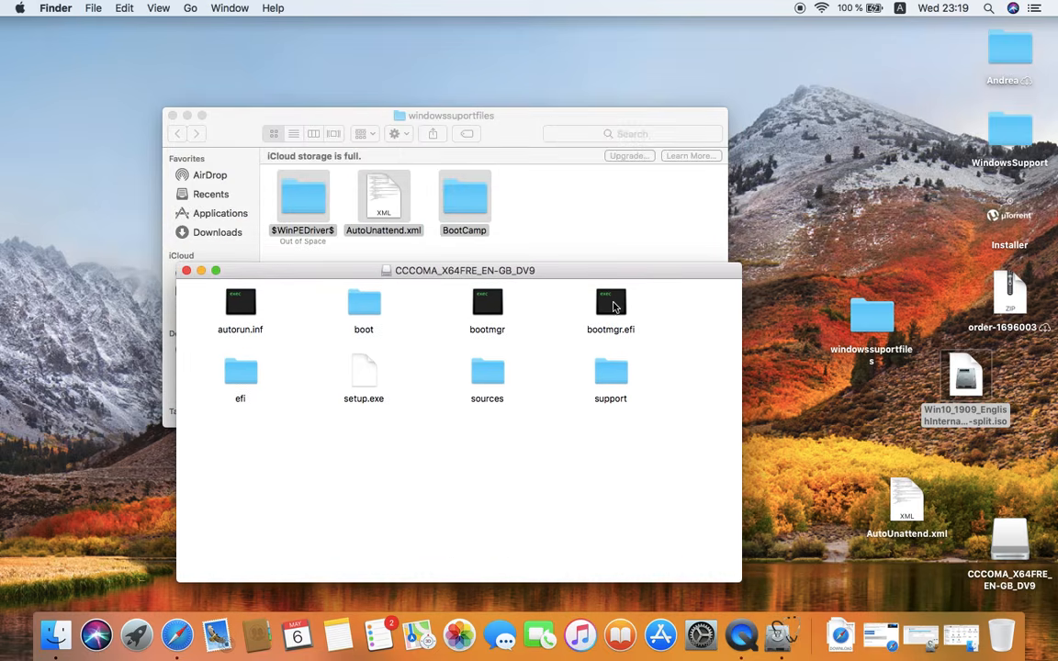
drag(667, 396, 202, 266)
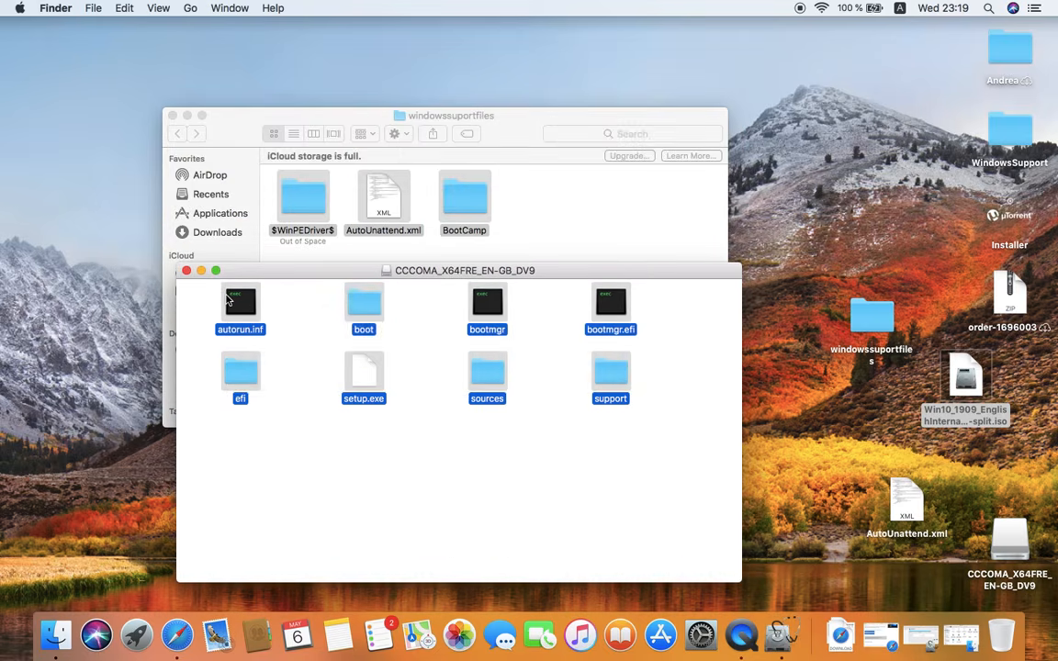
drag(363, 312, 584, 206)
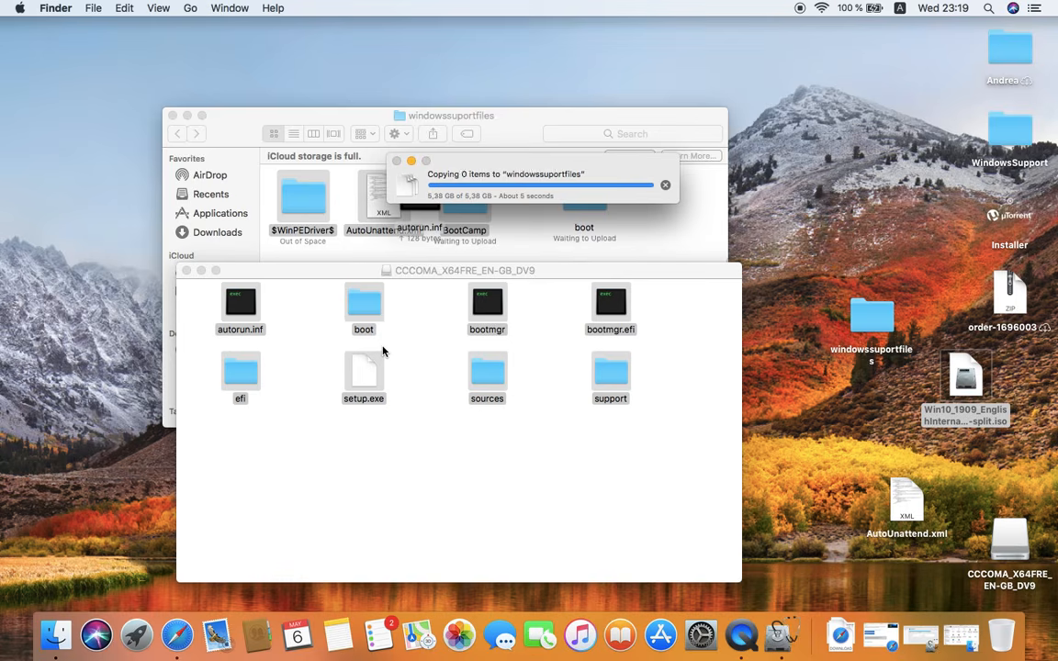
key(super+a)
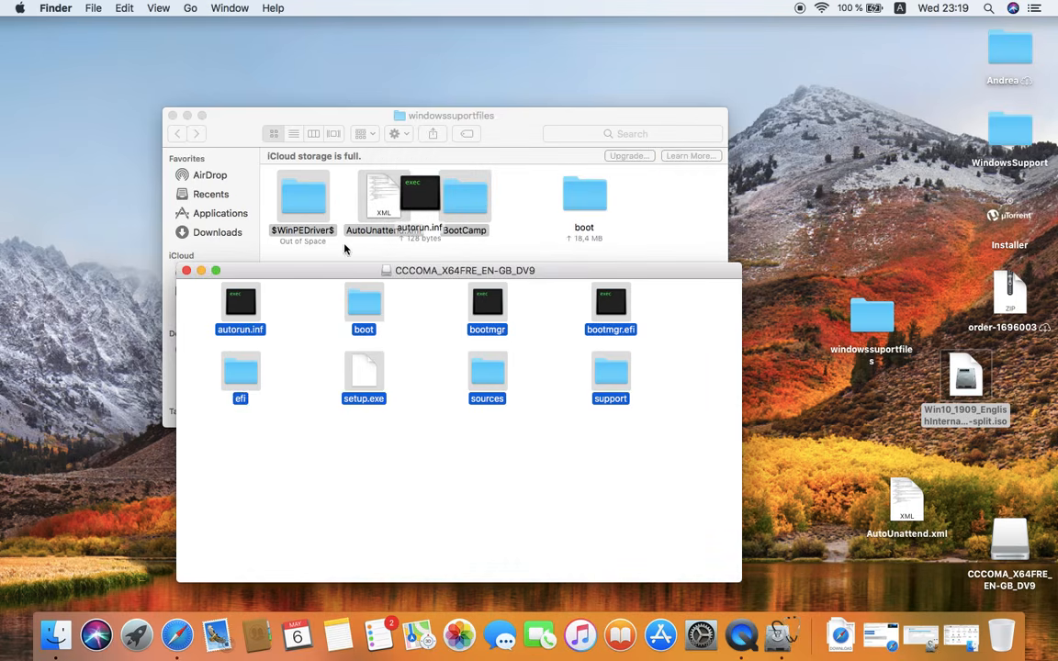
click(185, 270)
click(659, 233)
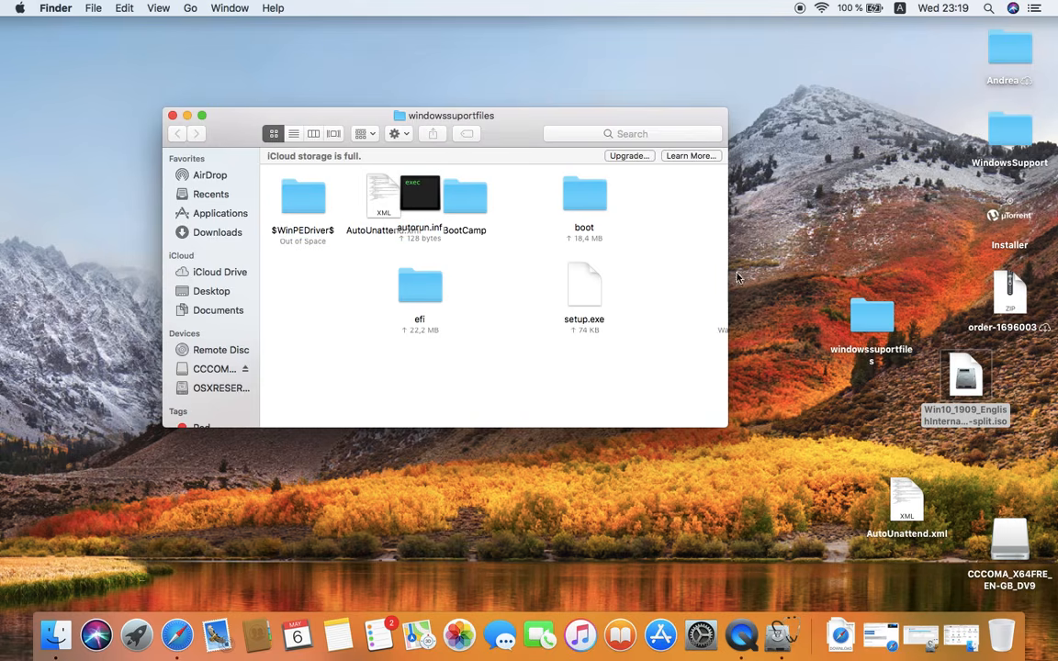
Switch to Disk Utility, show the OSXRESERVED volume in Finder, and arrange its window so the windowssuportfiles contents stay reachable
click(782, 648)
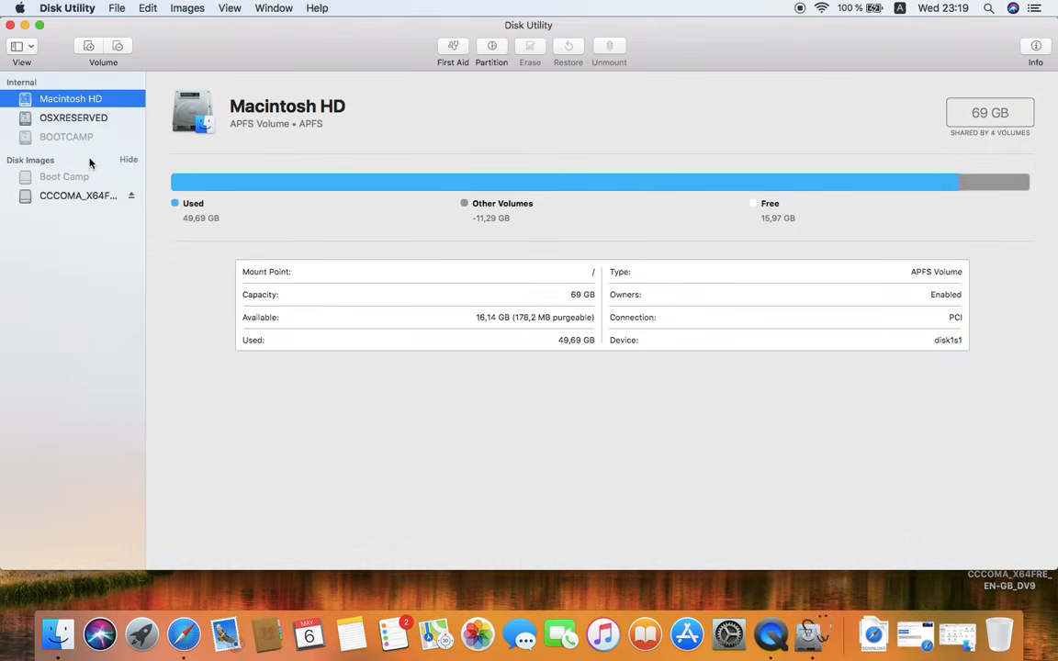
click(71, 119)
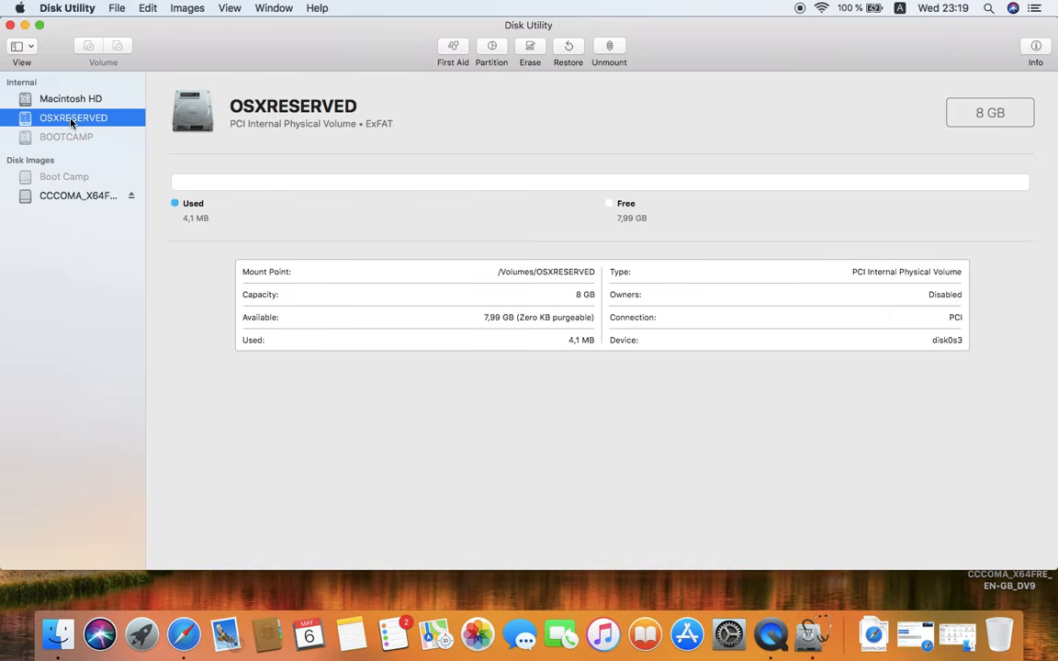
right_click(71, 122)
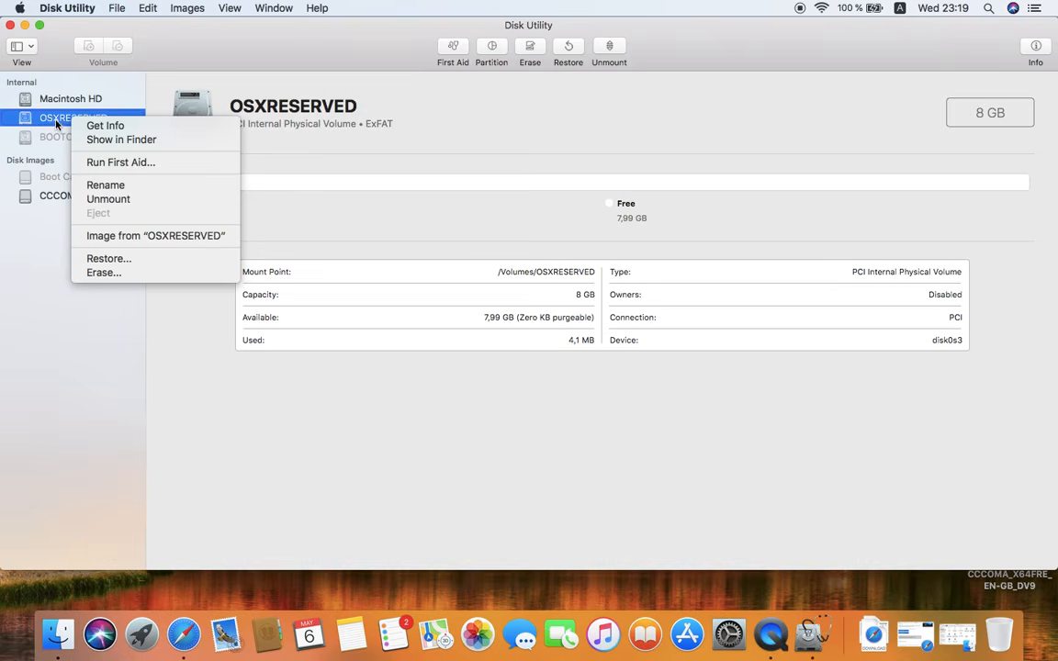
click(107, 140)
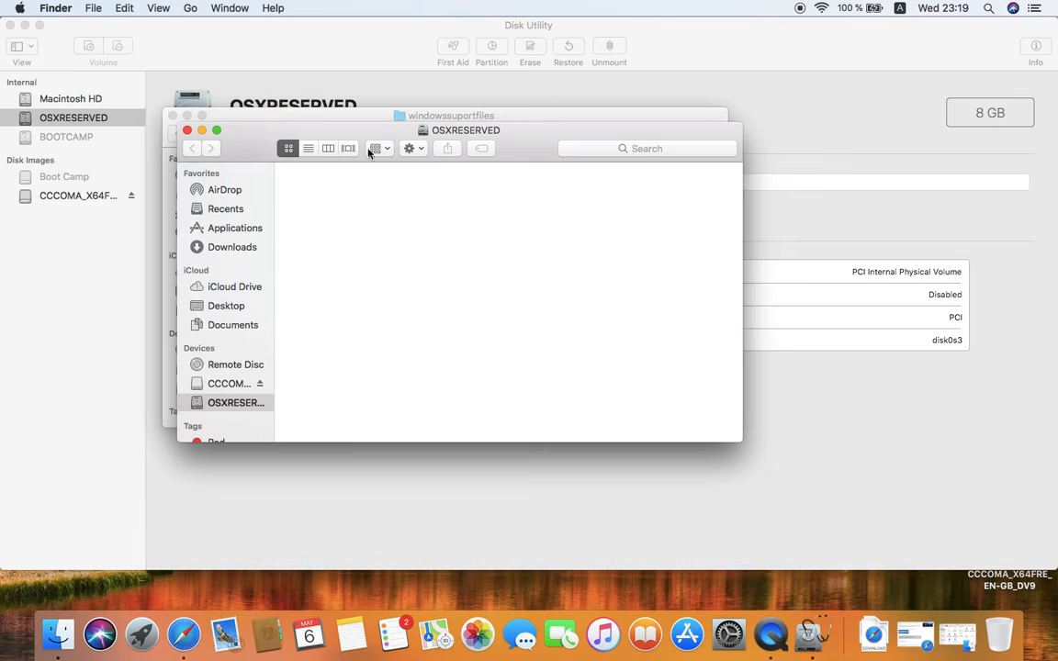
drag(324, 138, 397, 352)
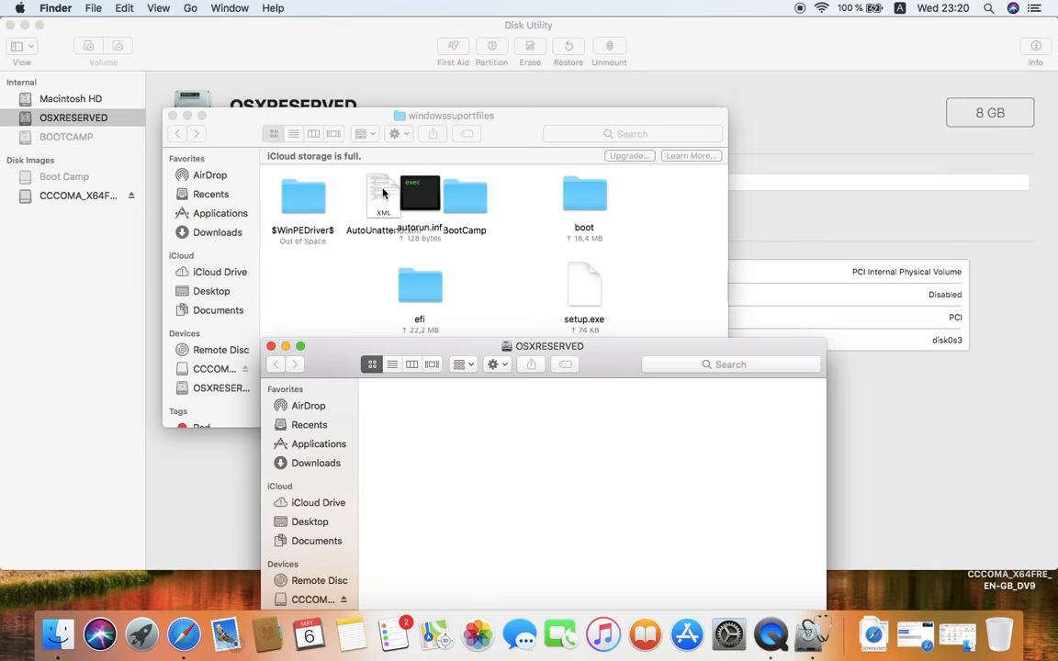
Try to copy all items from windowssuportfiles to the OSXRESERVED volume
click(332, 259)
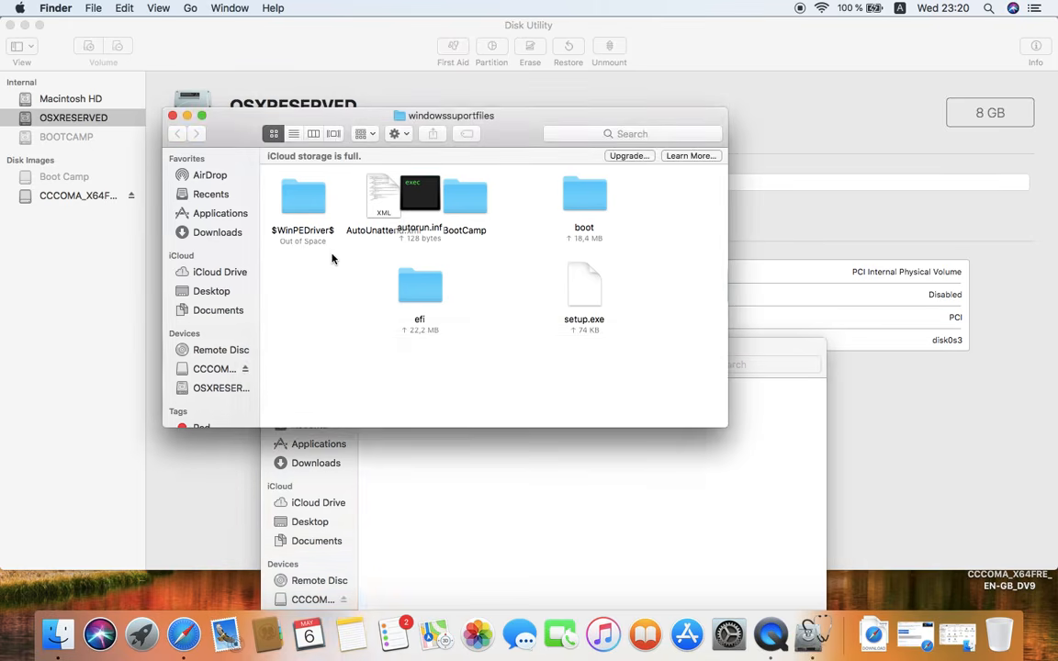
drag(270, 196, 371, 252)
click(321, 323)
key(super+a)
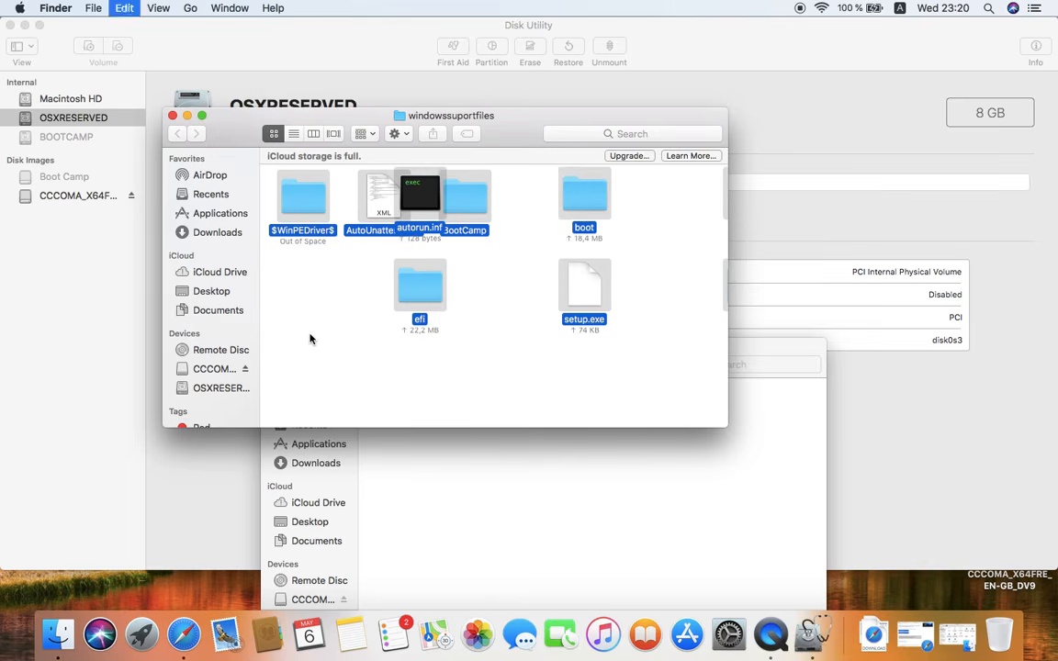
drag(300, 223, 433, 414)
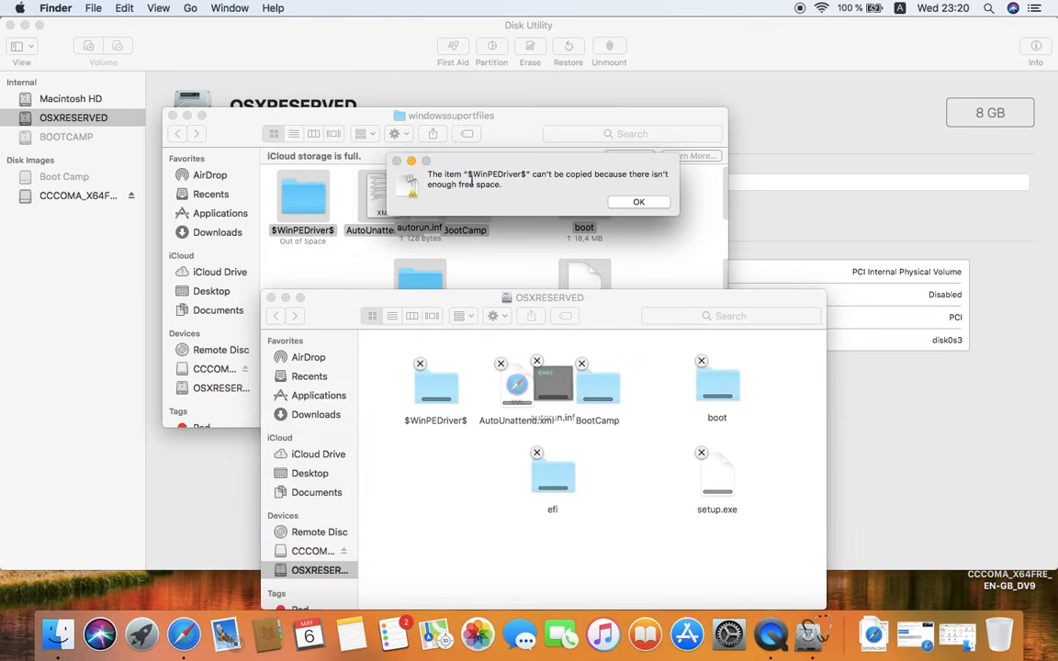
click(625, 210)
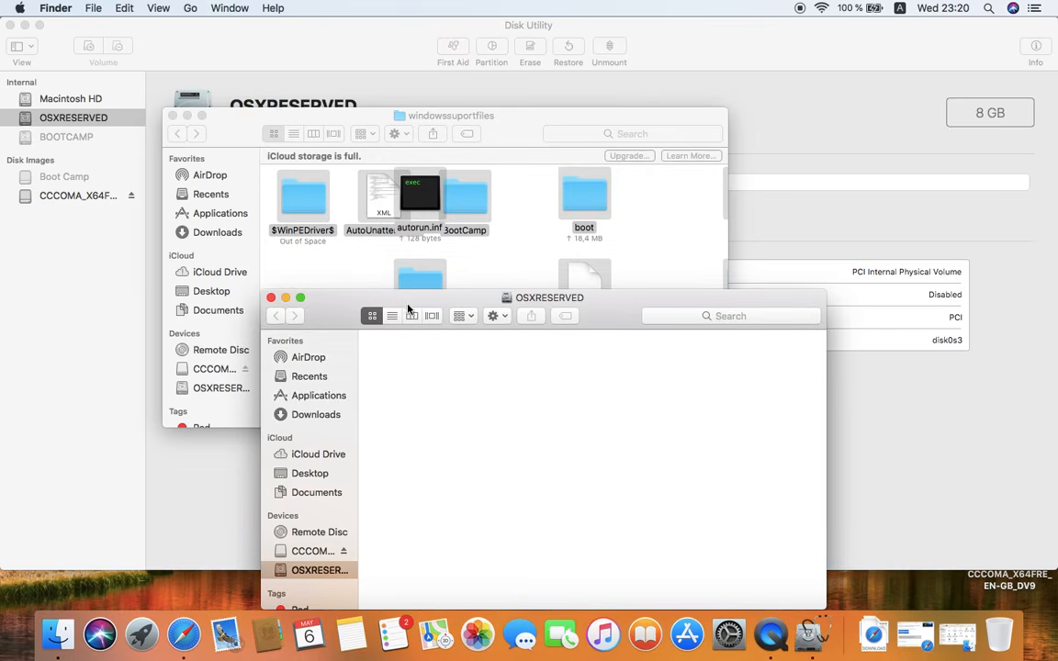
Move the NVidia folder from BootCamp's Drivers folder in windowssuportfiles to the desktop, minimizing Disk Utility to clear the view
click(492, 269)
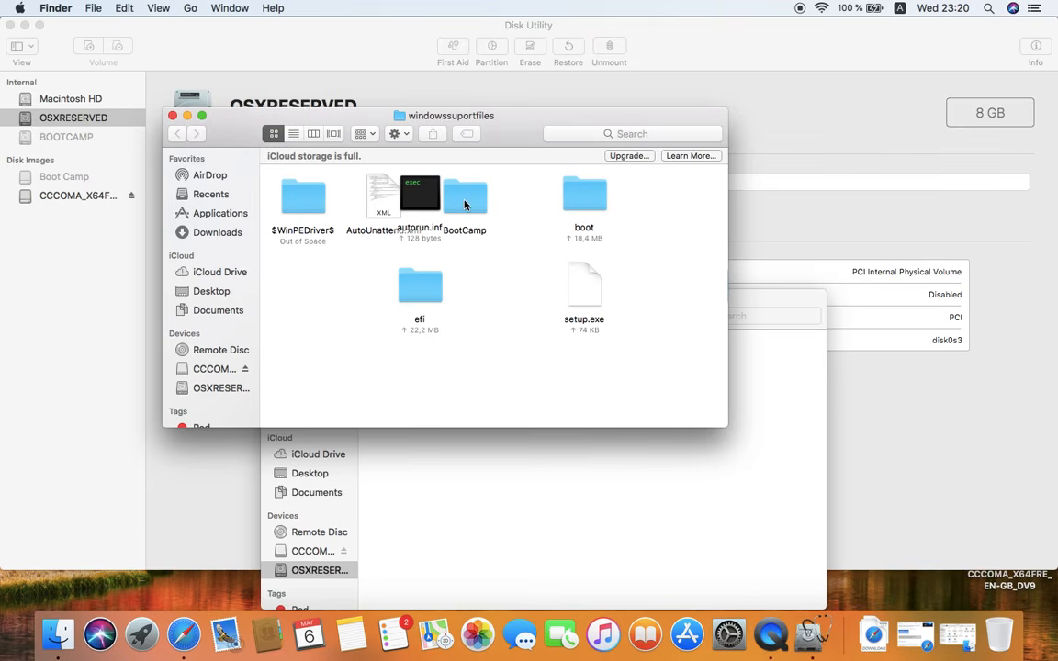
double_click(464, 200)
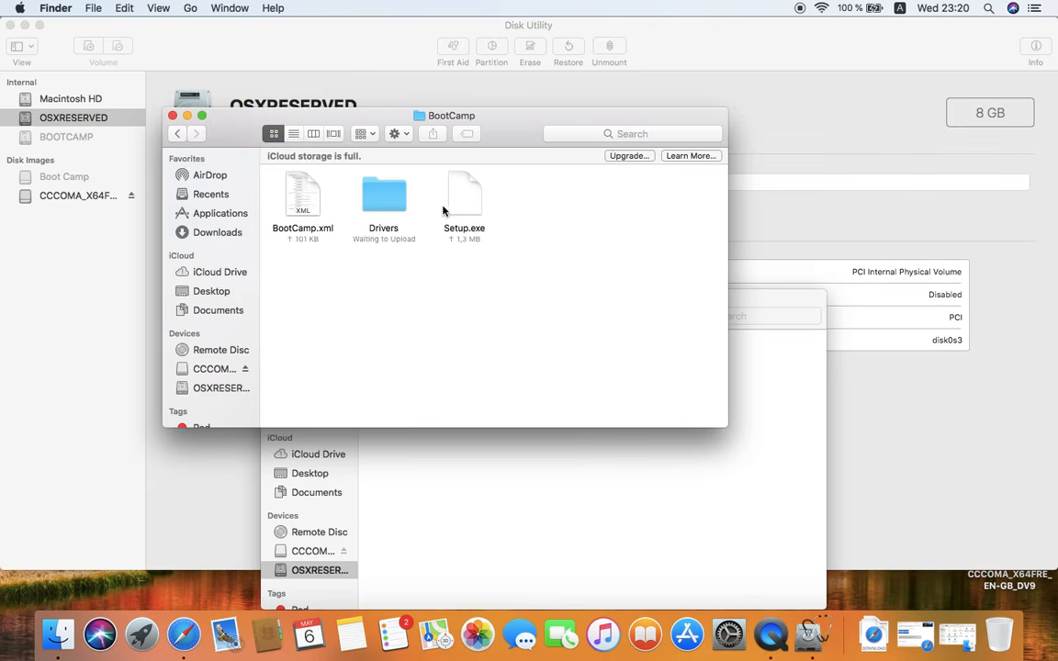
double_click(373, 195)
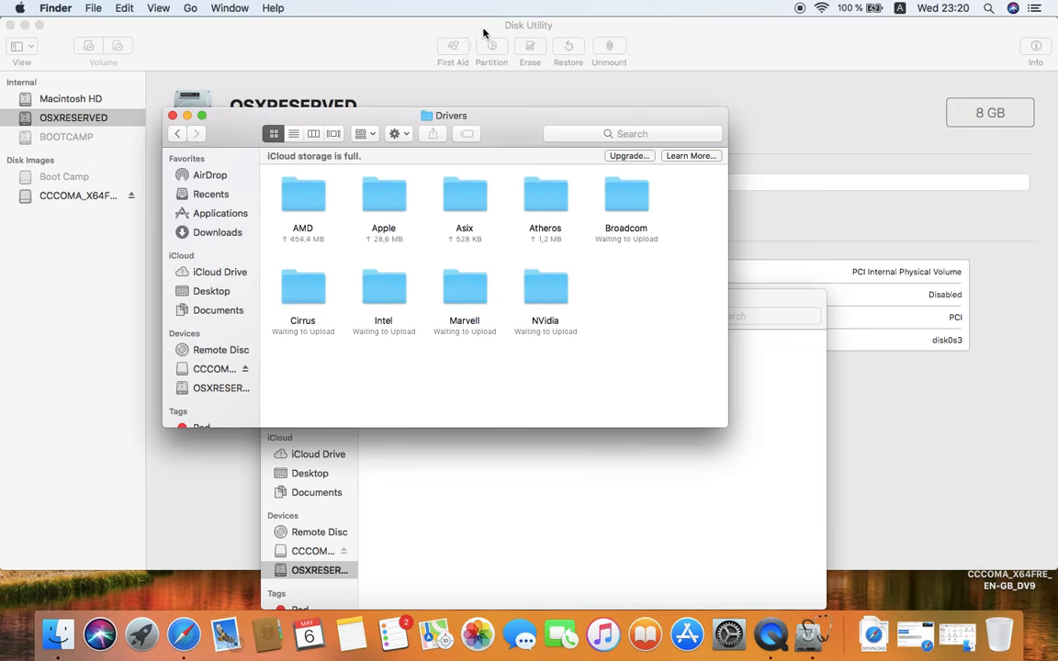
click(60, 31)
click(24, 25)
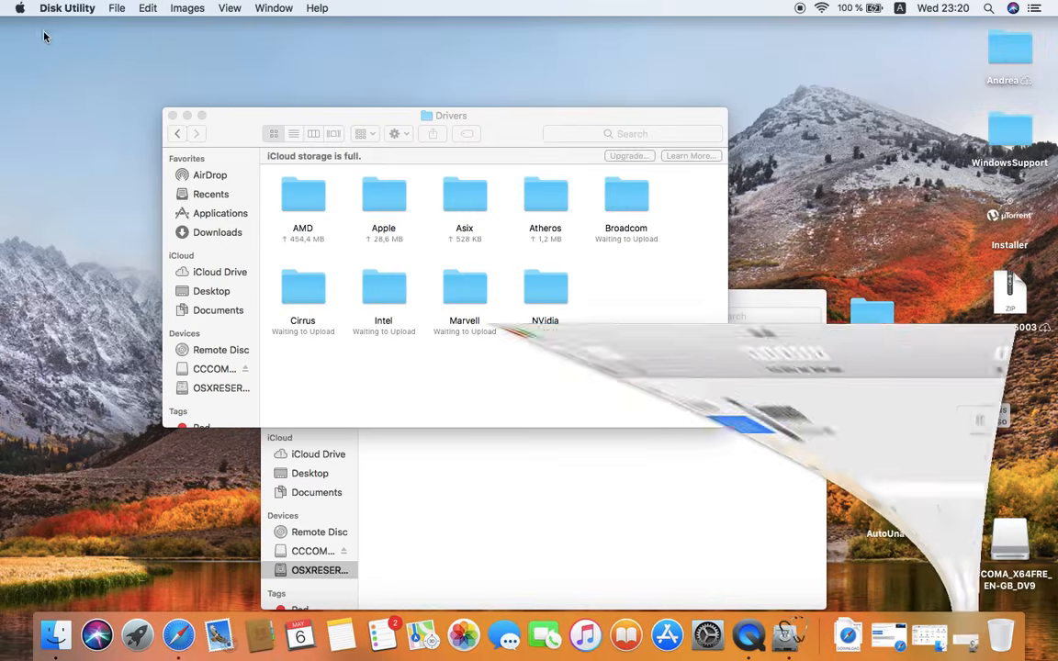
drag(536, 303, 838, 127)
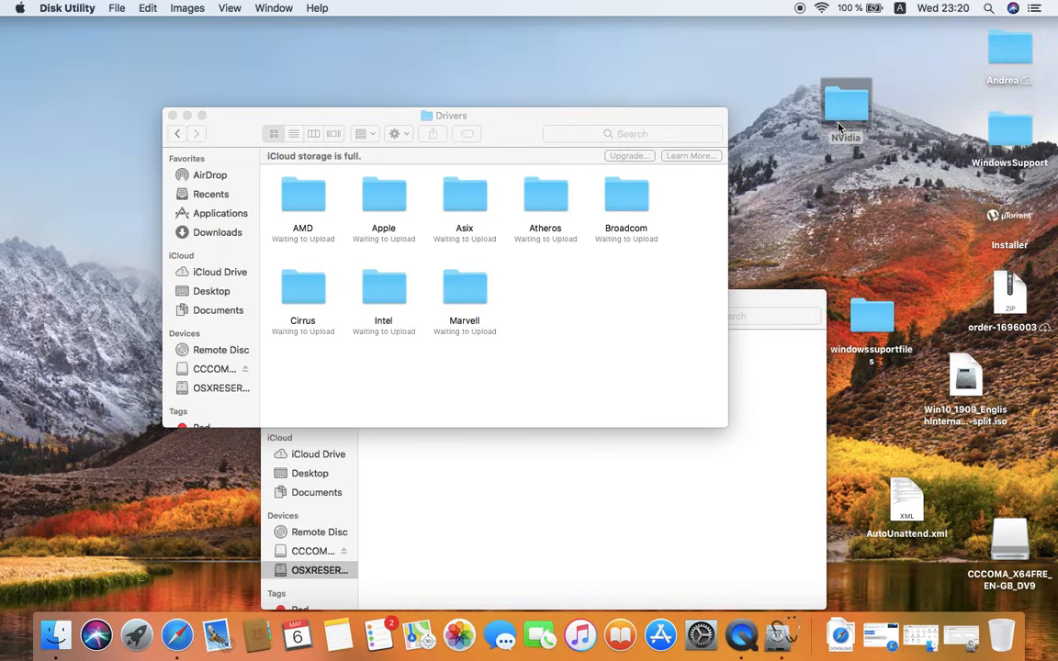
Return to the top level of windowssuportfiles and copy all of its items to the OSXRESERVED volume
click(176, 133)
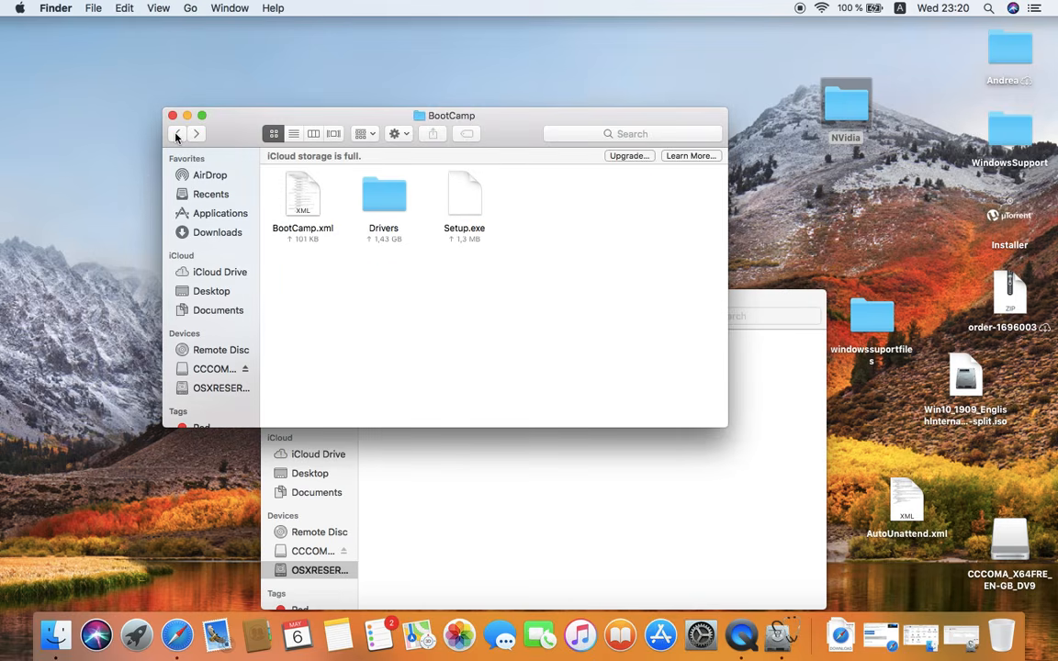
click(176, 134)
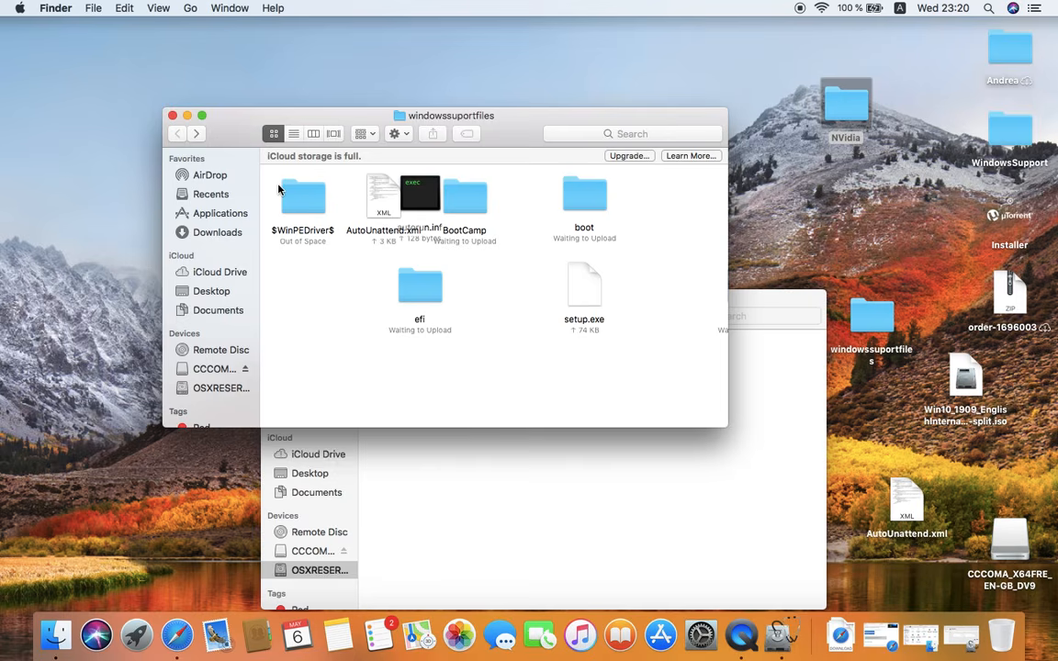
key(super+a)
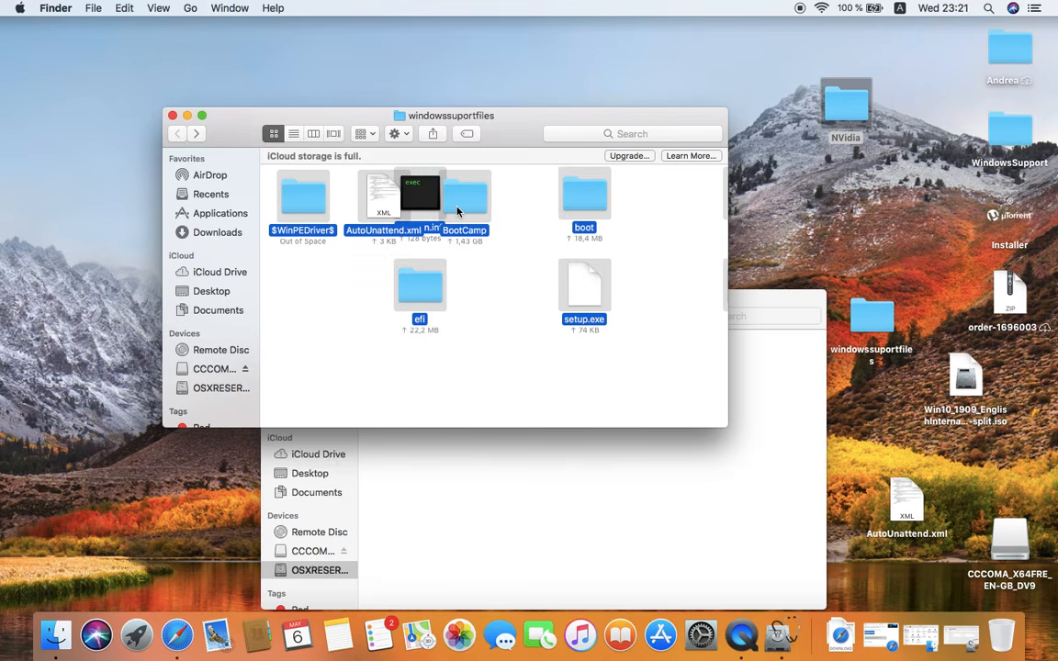
drag(456, 211, 503, 496)
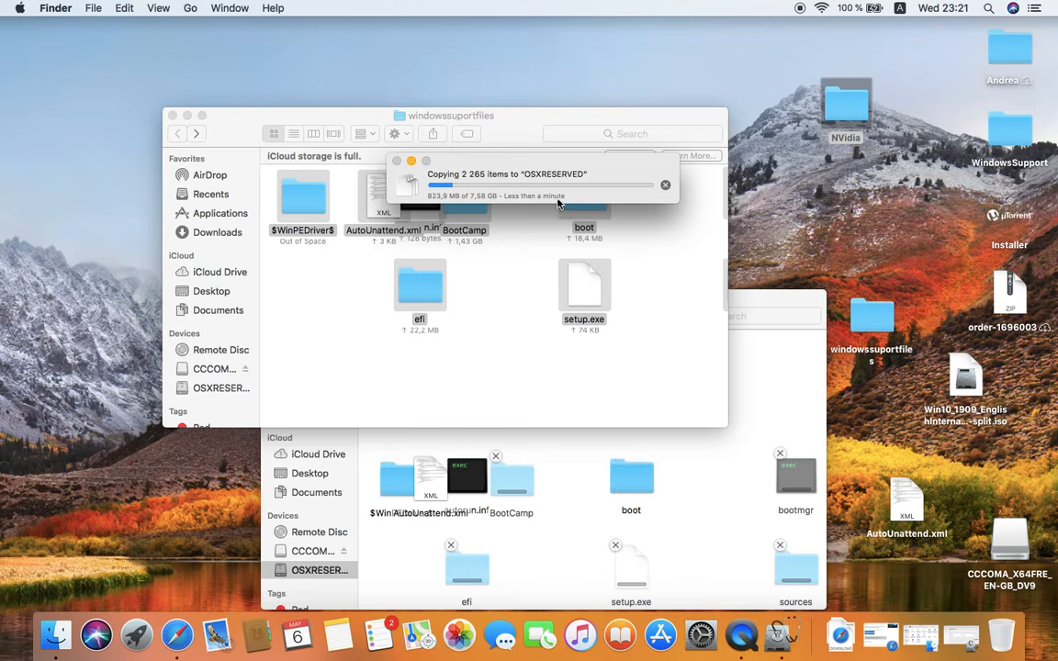
Check the capacity and free space of OSXRESERVED in Disk Utility while the copy runs, and minimize it again
right_click(778, 635)
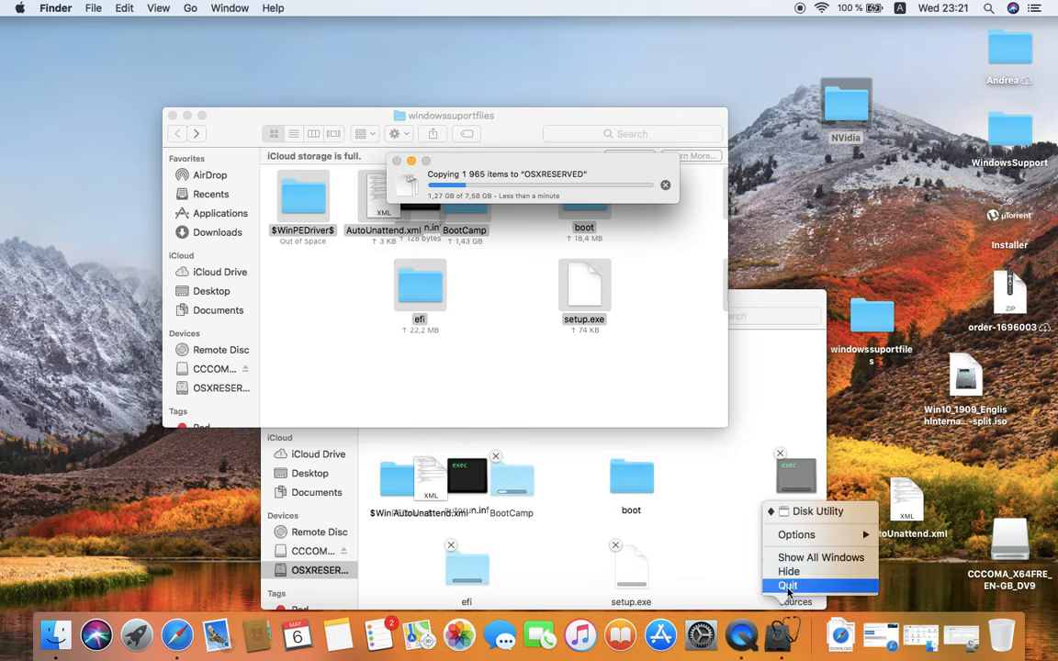
click(778, 636)
click(777, 635)
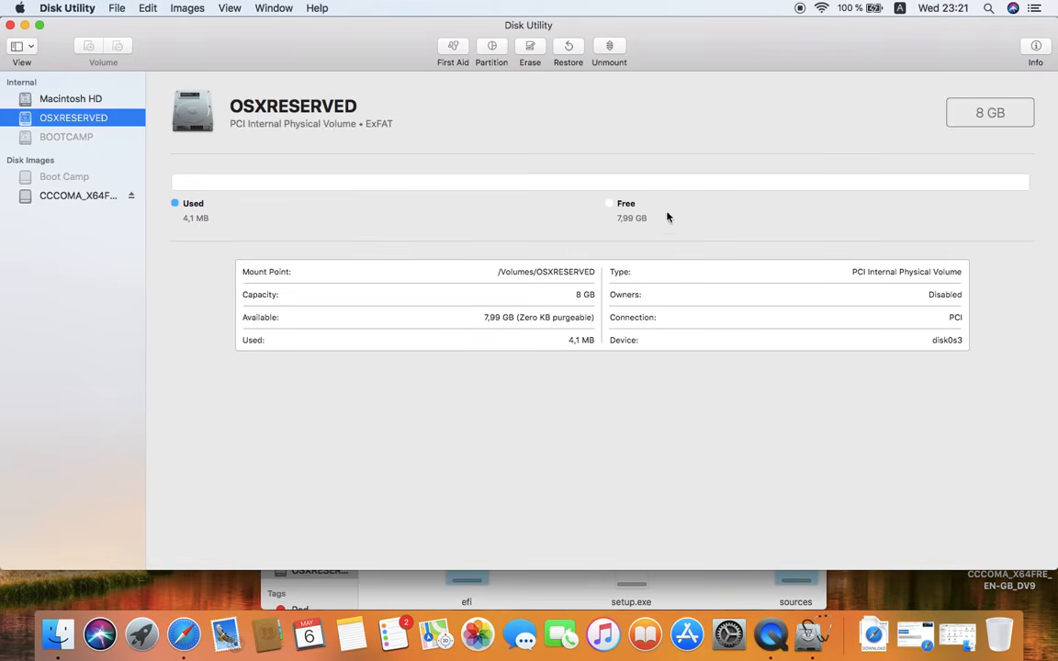
key(super+m)
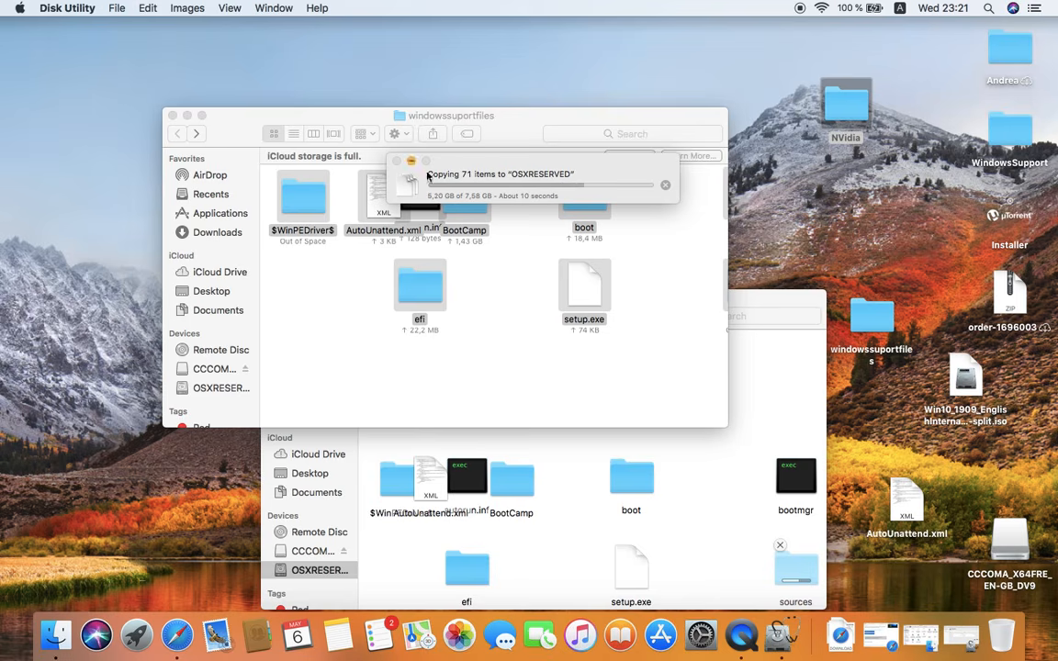
Clear the file selection once copying is done, and close the windowssuportfiles and OSXRESERVED windows
click(489, 170)
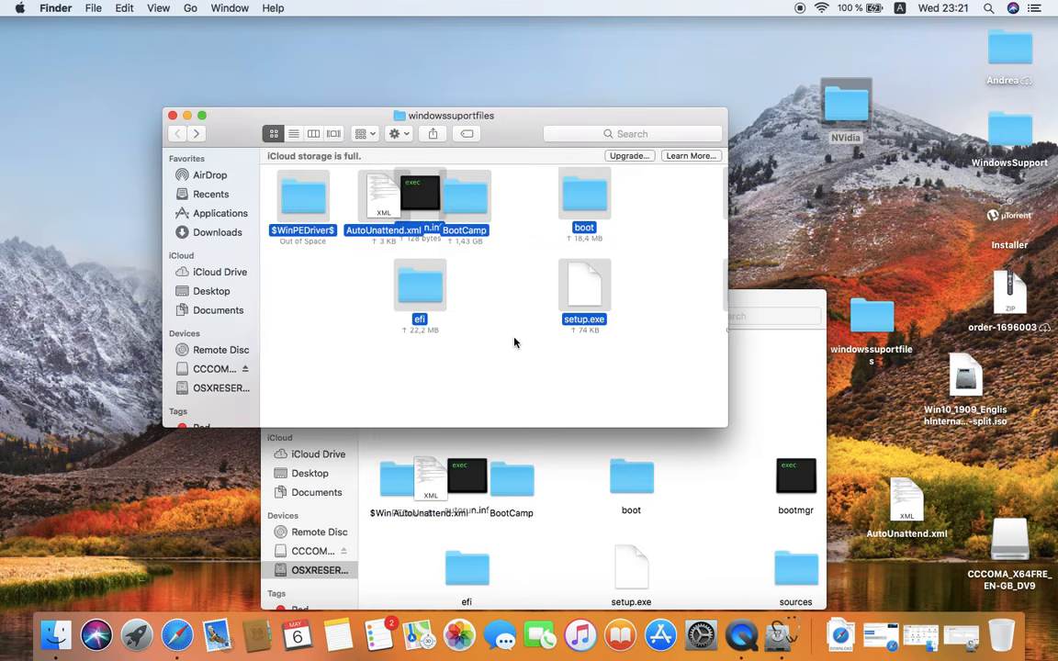
click(496, 366)
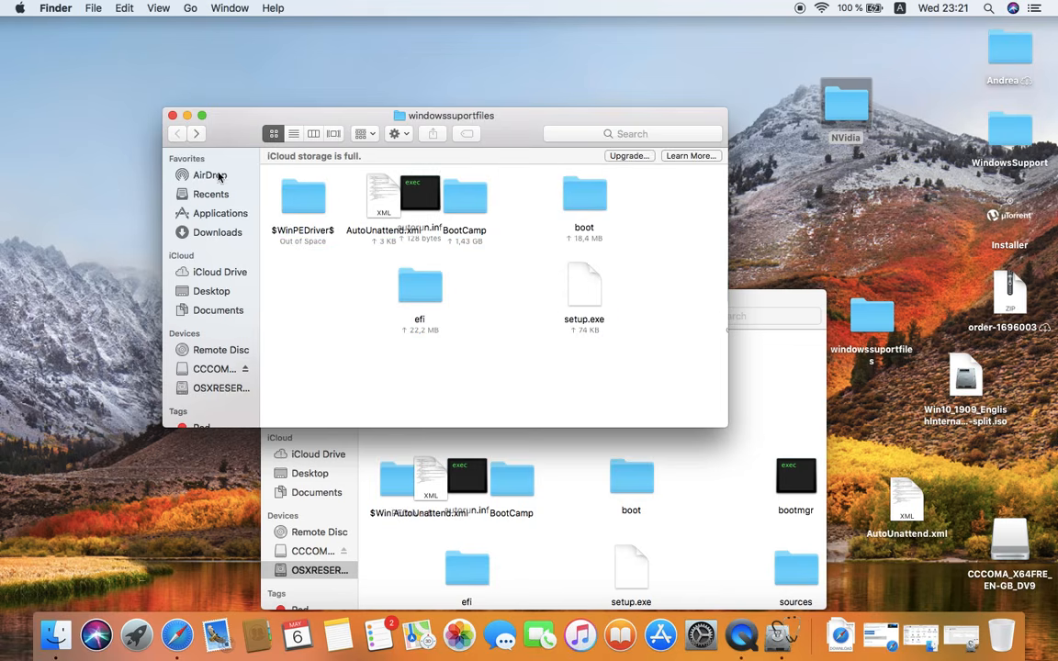
click(173, 116)
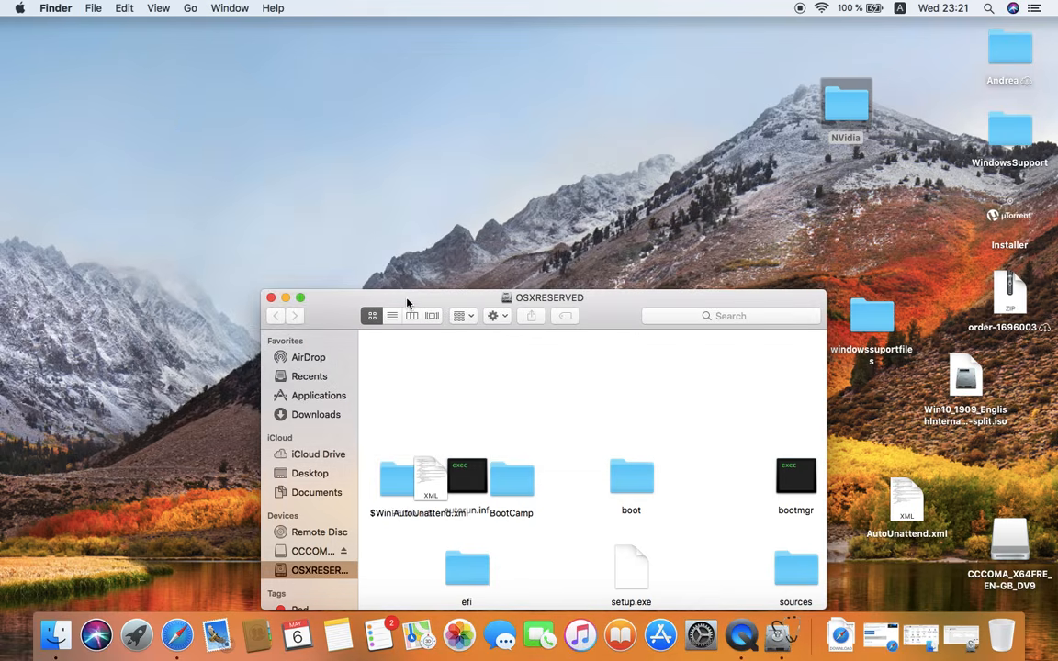
drag(408, 303, 401, 153)
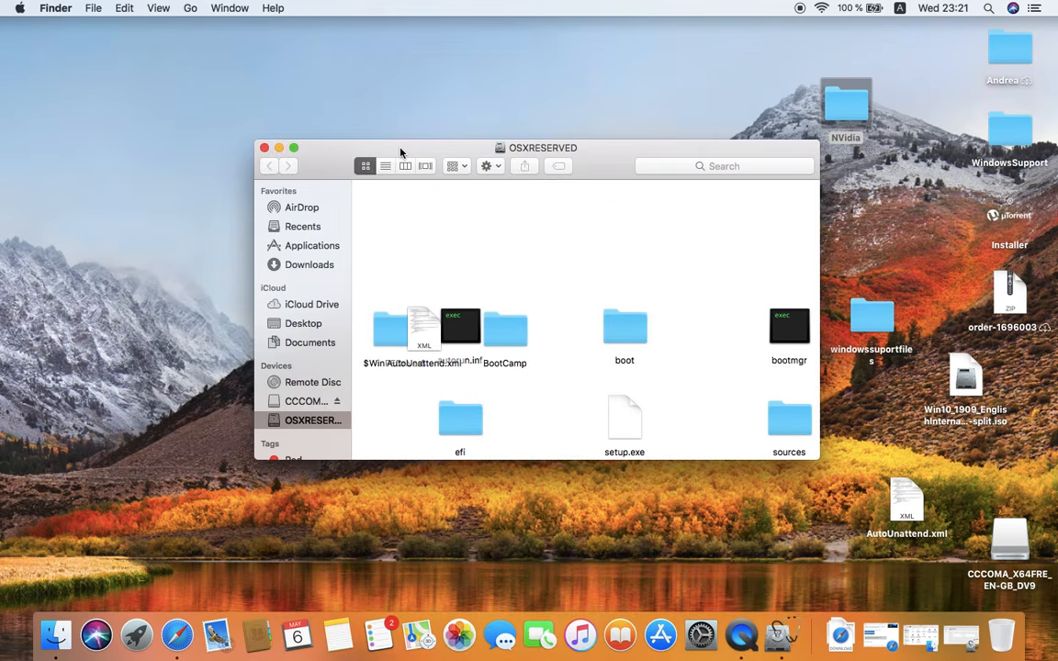
click(265, 148)
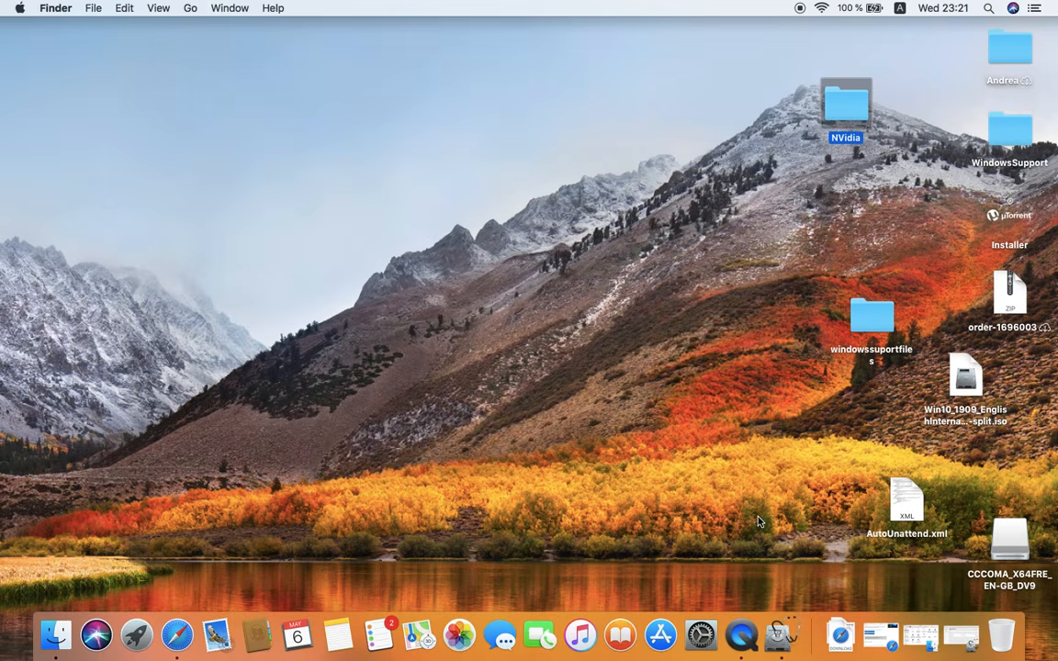
Bring Disk Utility back and eject the CCCOMA_X64FRE_EN-GB_DV9 and Boot Camp disk images
click(783, 625)
click(83, 196)
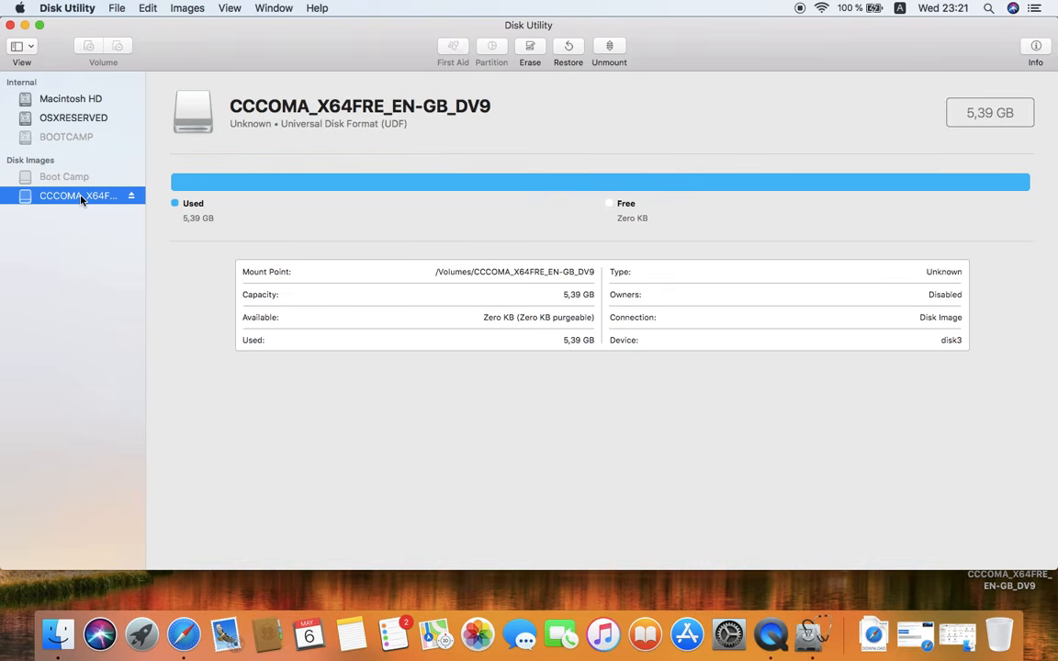
click(130, 196)
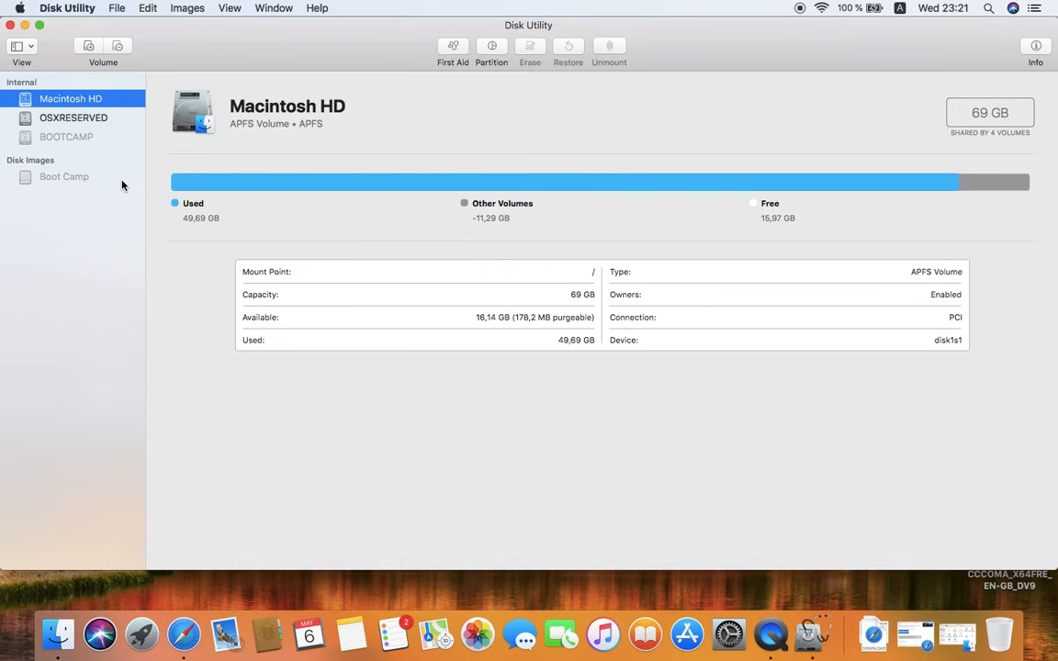
click(82, 177)
right_click(136, 185)
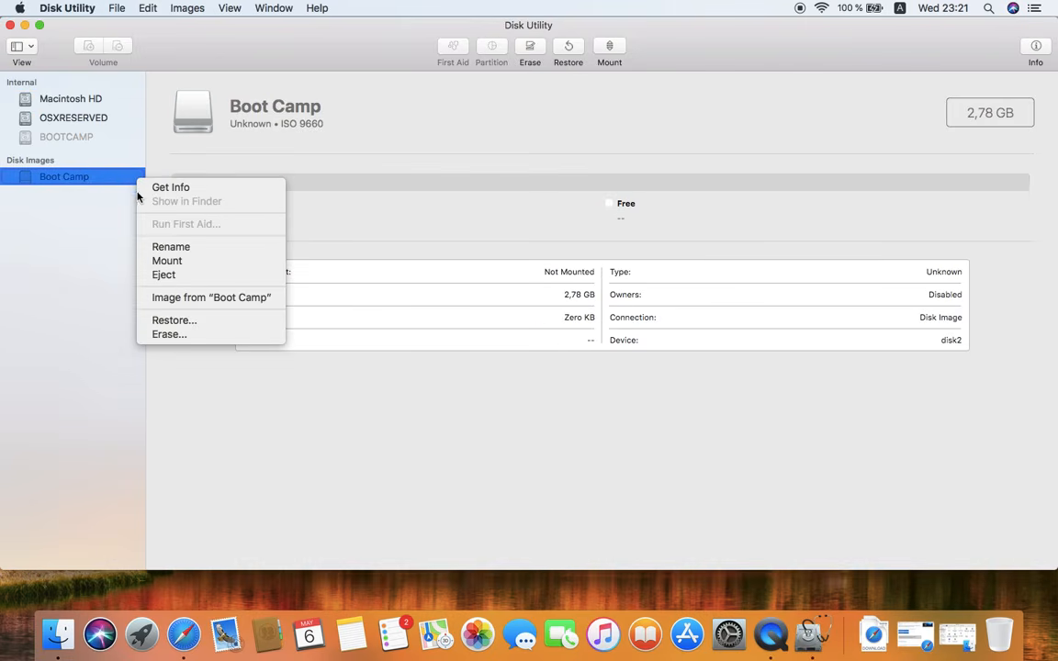
click(165, 278)
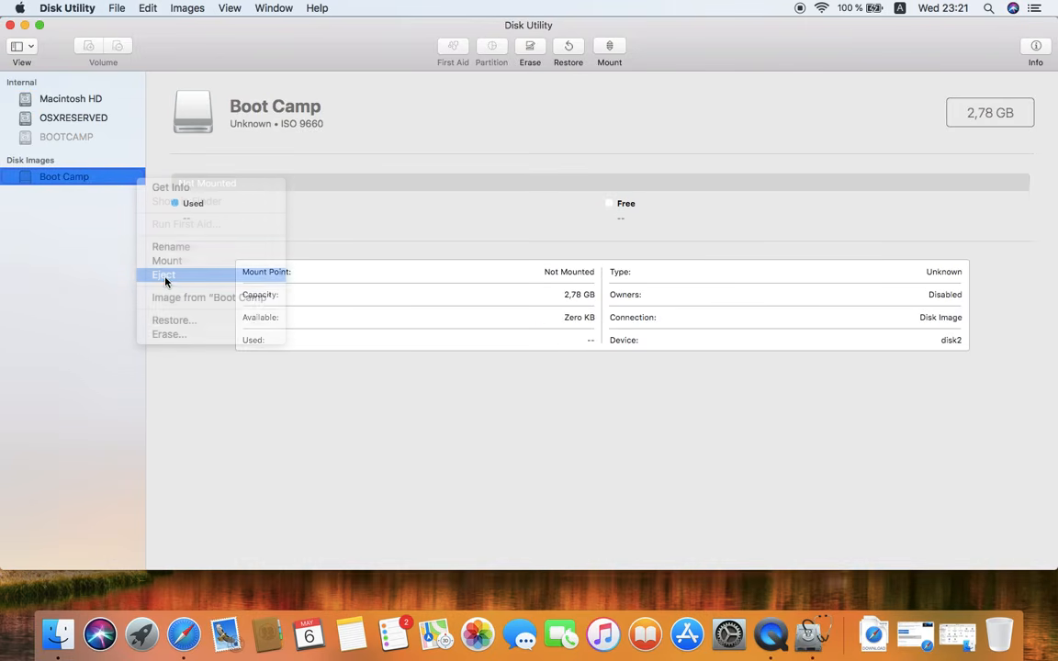
Check the BOOTCAMP and OSXRESERVED volumes, then relaunch Disk Utility to refresh and re-examine the space used on OSXRESERVED
click(49, 141)
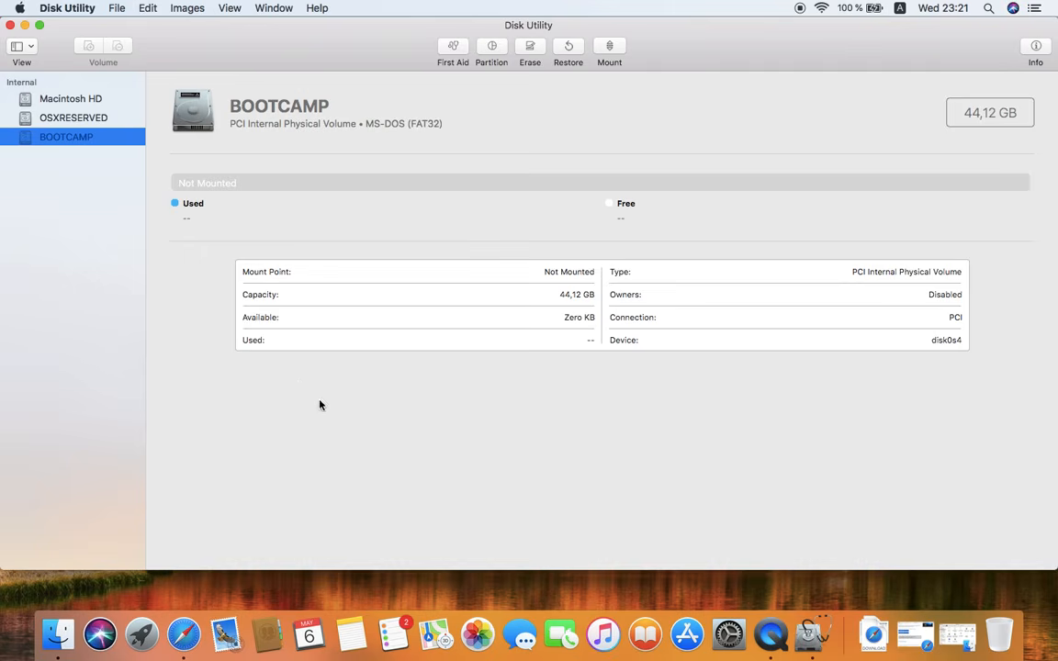
click(73, 125)
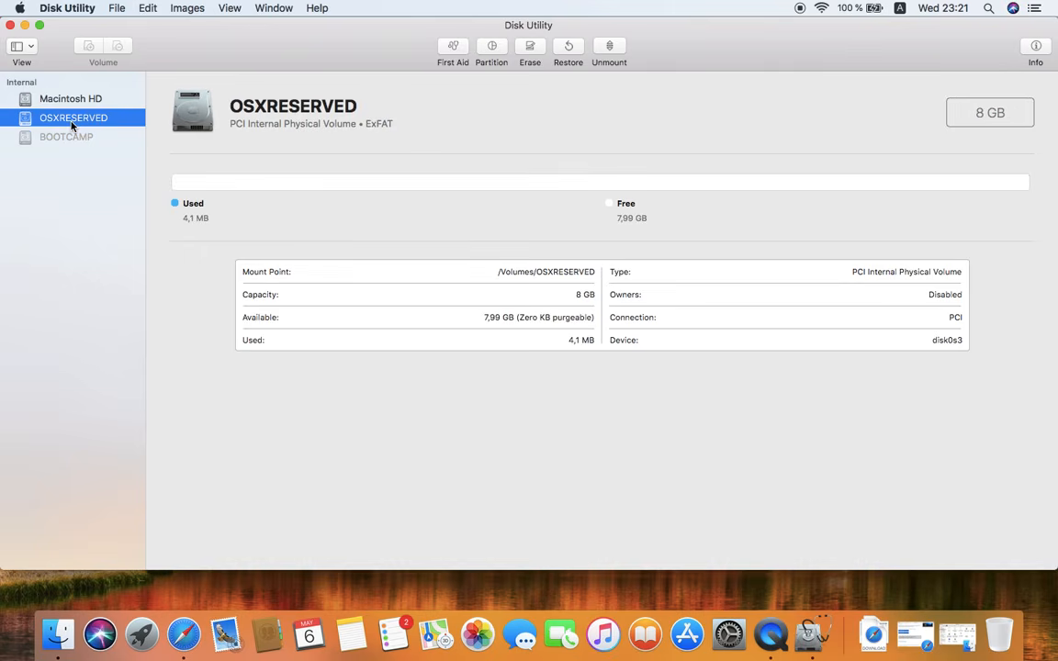
click(10, 26)
key(F4)
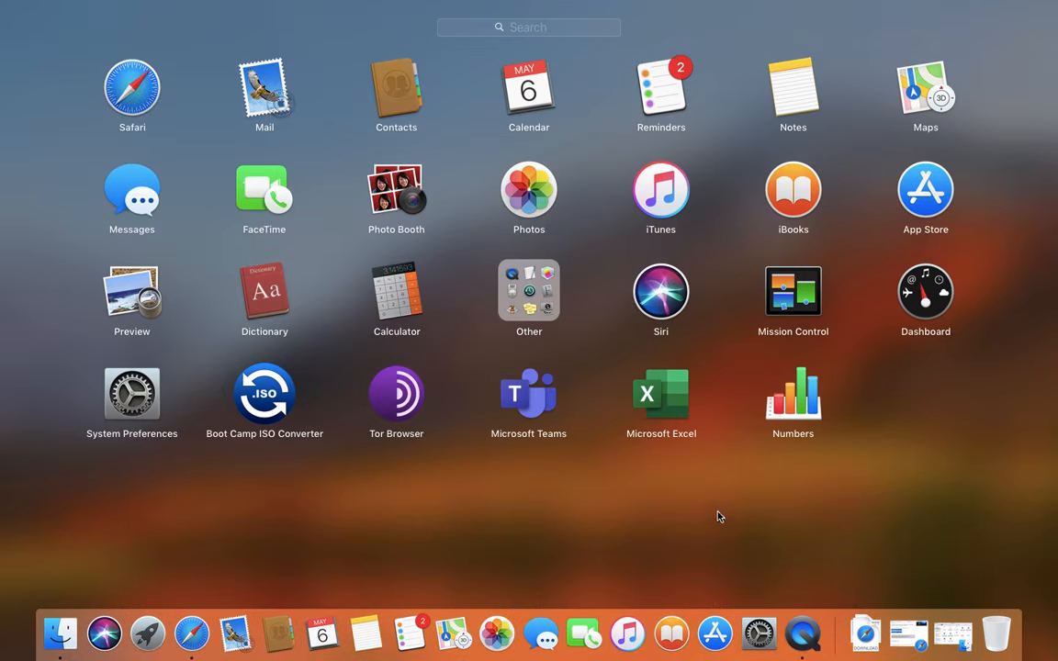
click(522, 286)
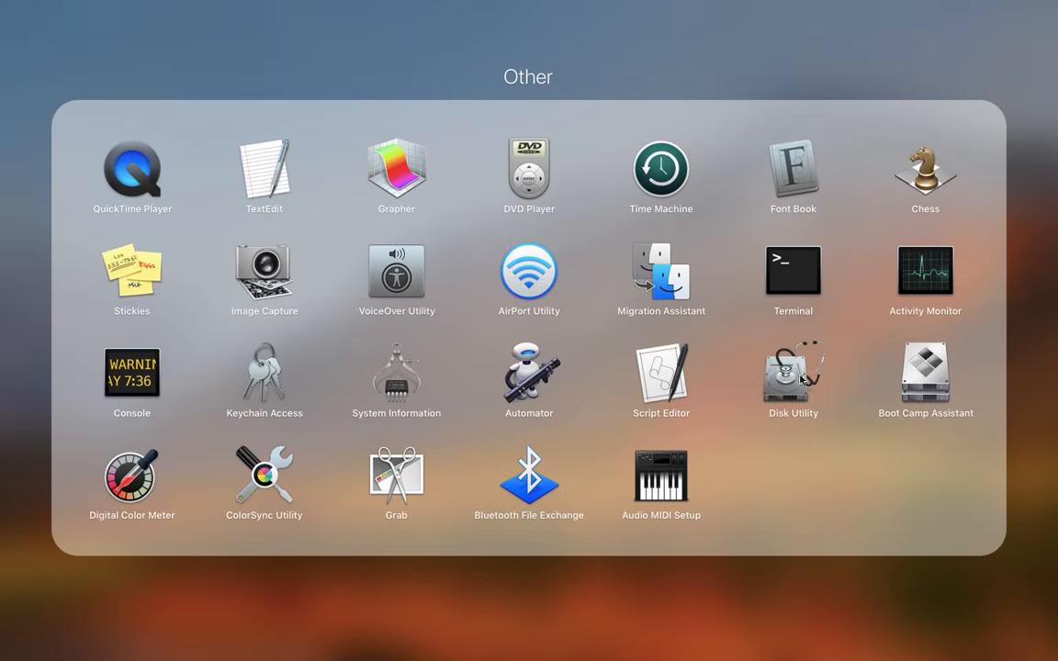
drag(905, 379, 843, 382)
click(832, 384)
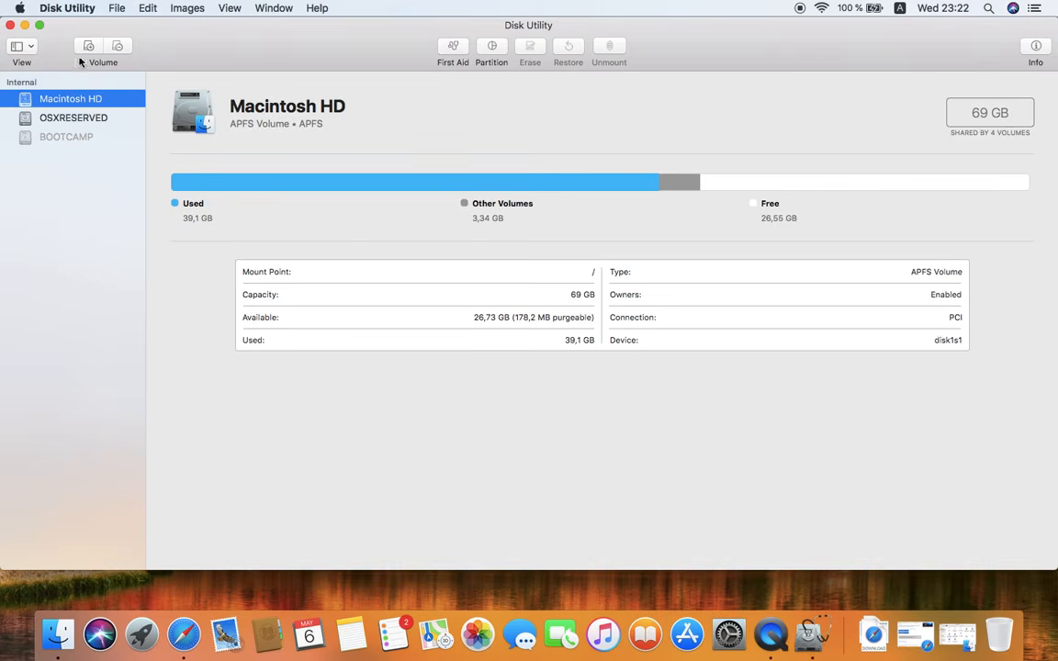
click(73, 115)
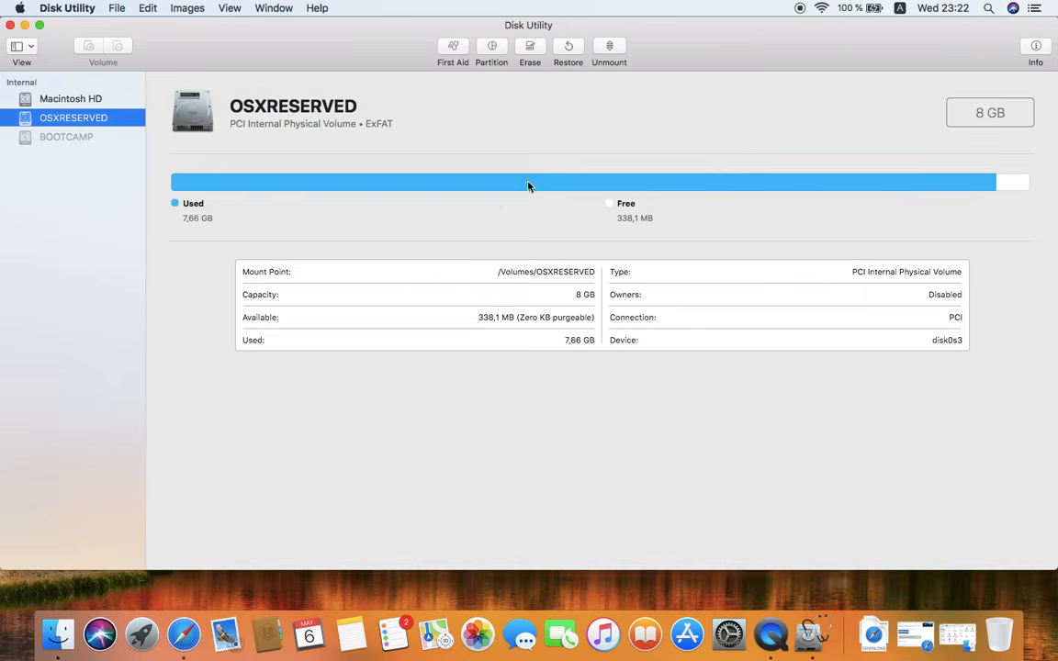
Mount the BOOTCAMP volume and move the Disk Utility window away from the screen corner
click(96, 140)
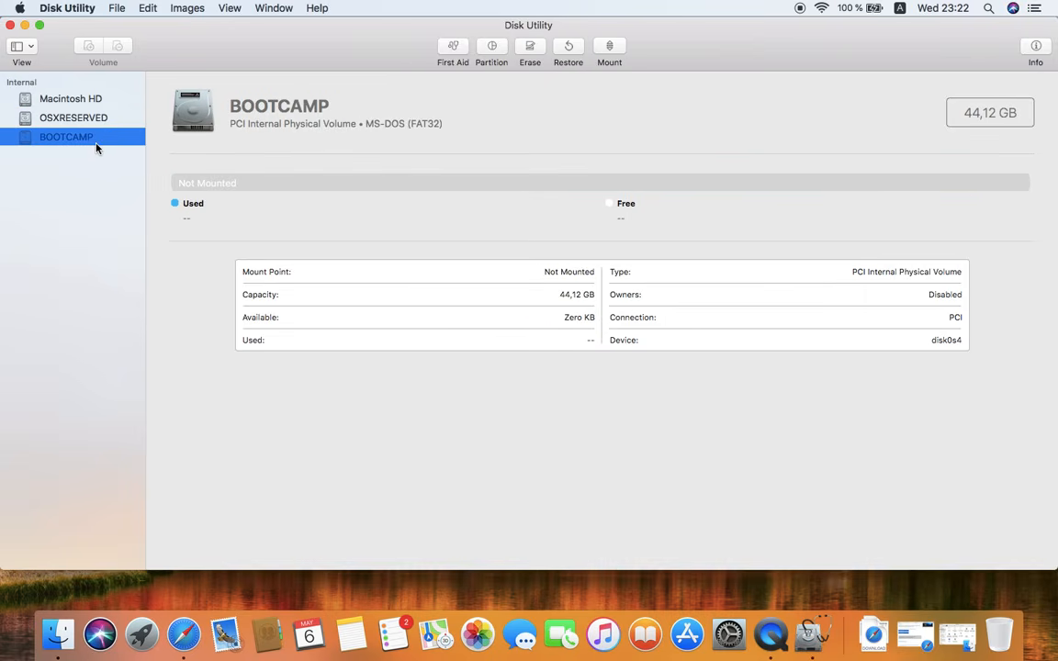
right_click(96, 145)
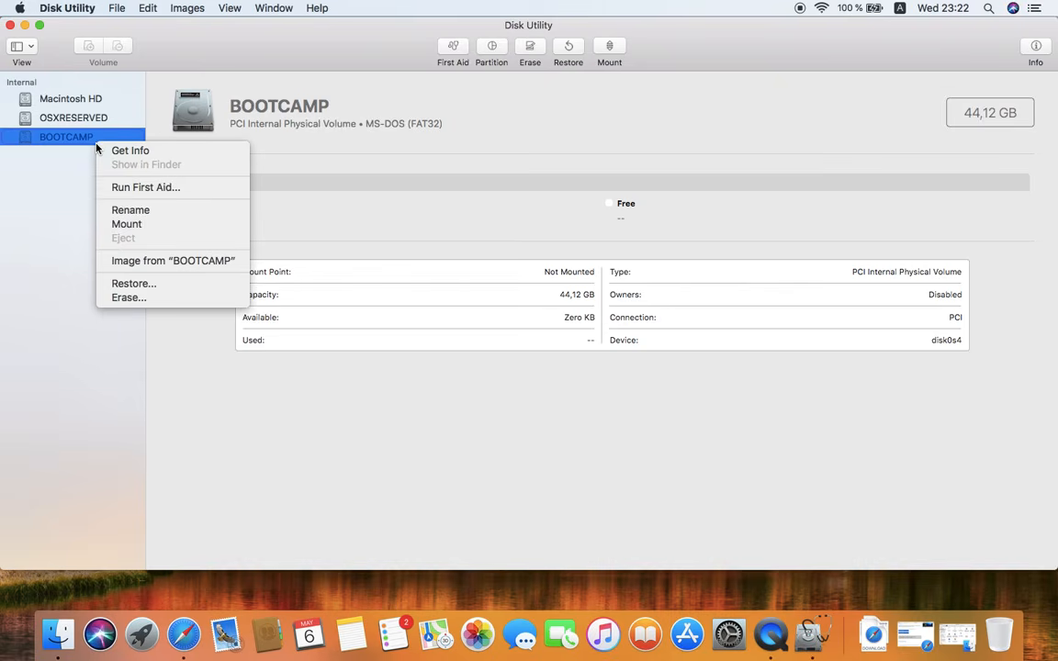
click(112, 229)
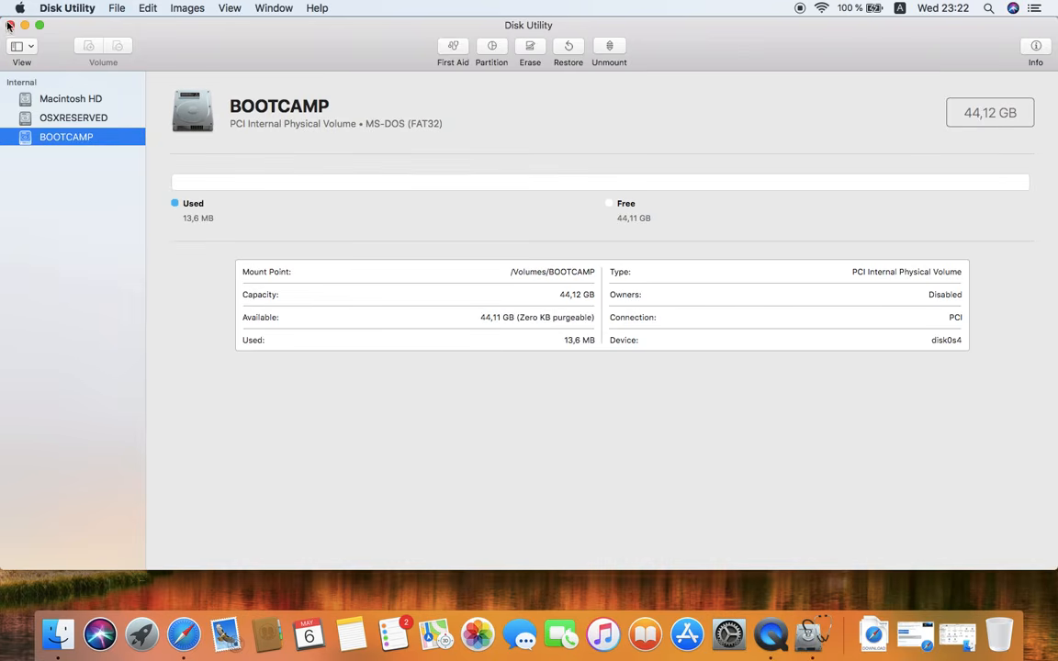
drag(78, 31, 133, 134)
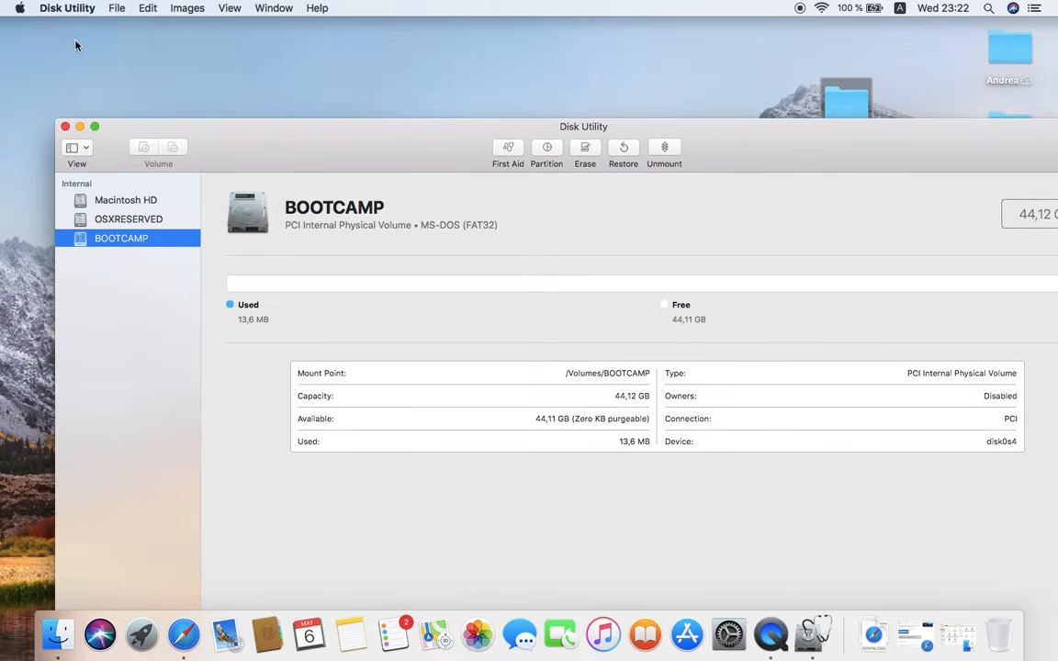
Restart the Mac, keeping the option to reopen windows when logging back in
click(22, 11)
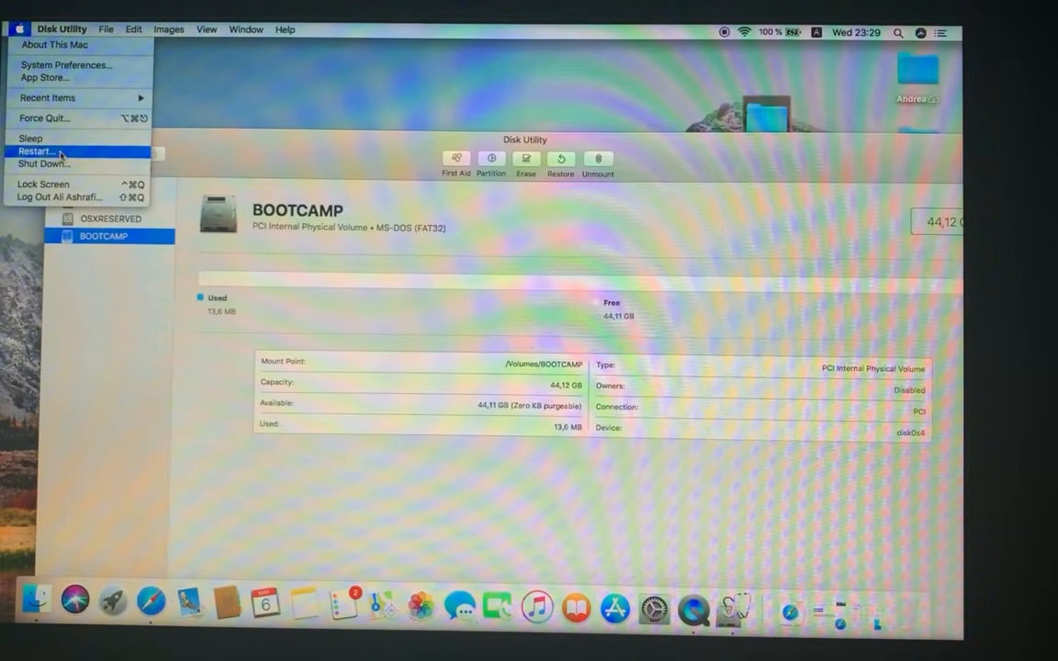
click(37, 151)
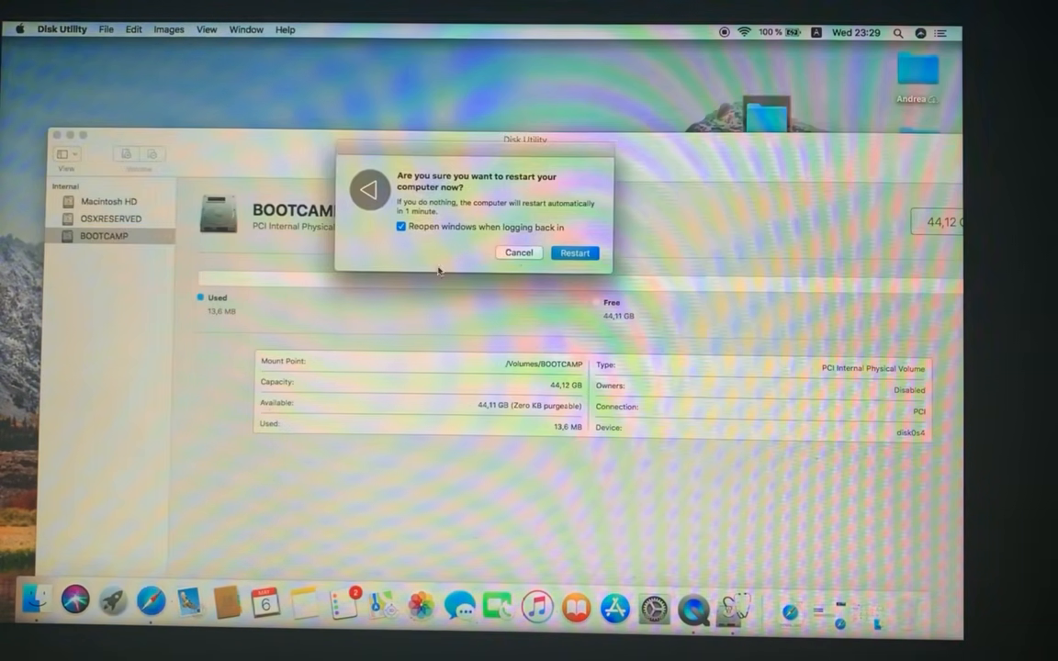
click(569, 255)
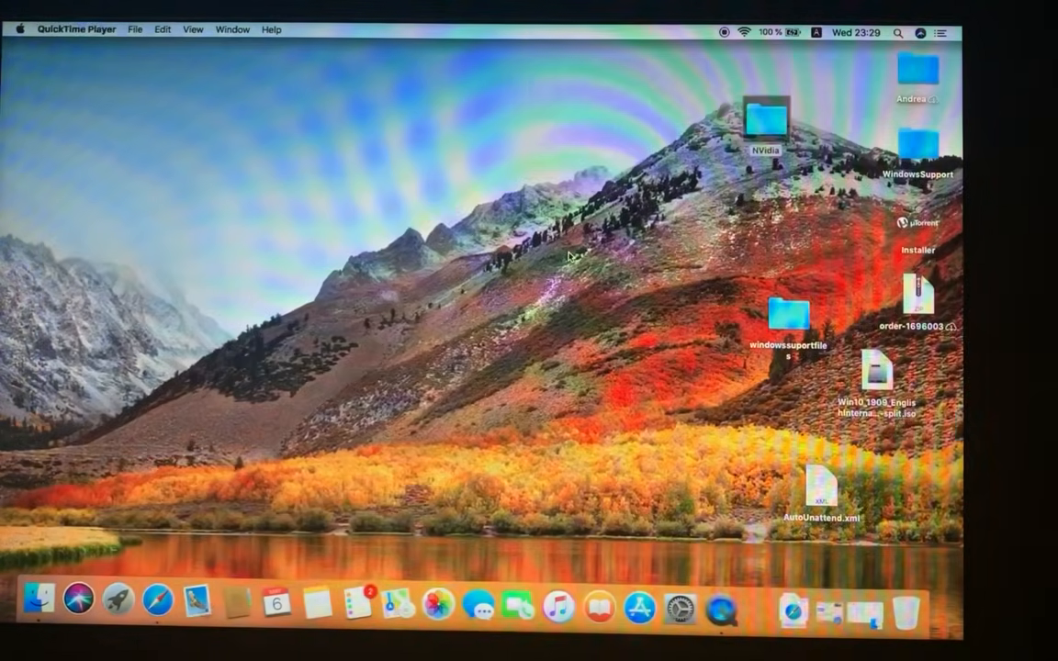